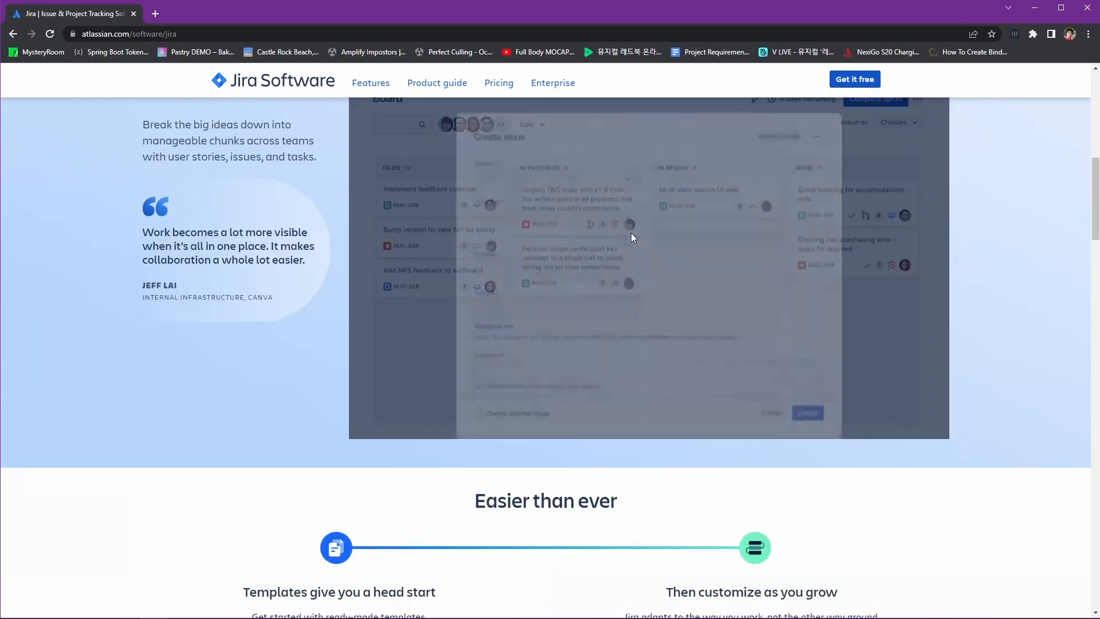
Browse the Jira Software overview page, then go to the Plans and pricing page
scroll(633, 238, "down", 6)
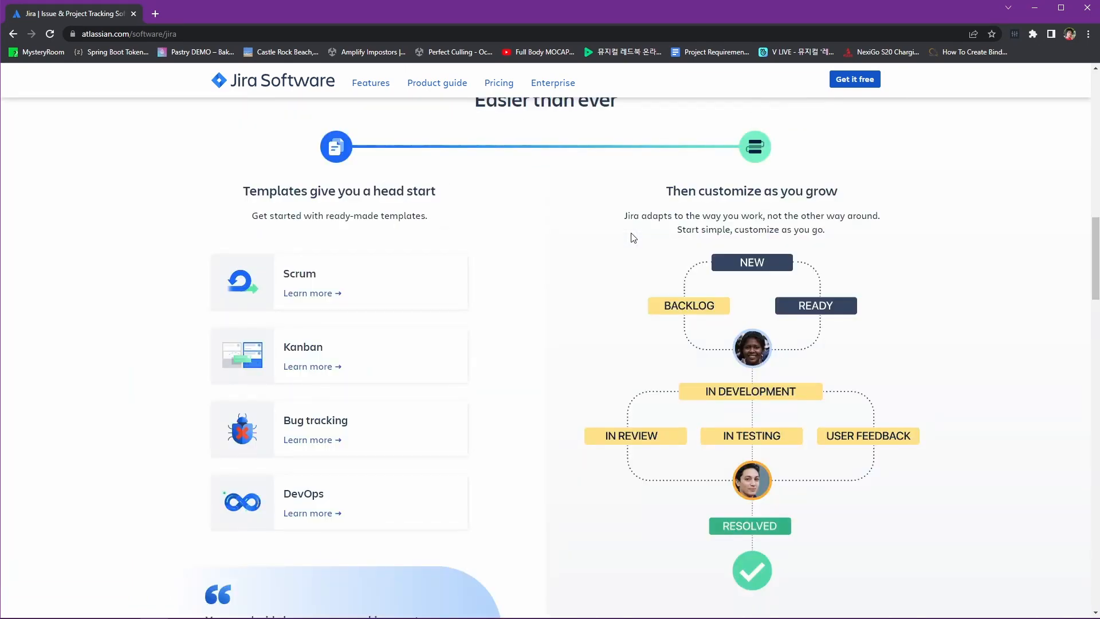
scroll(720, 257, "down", 7)
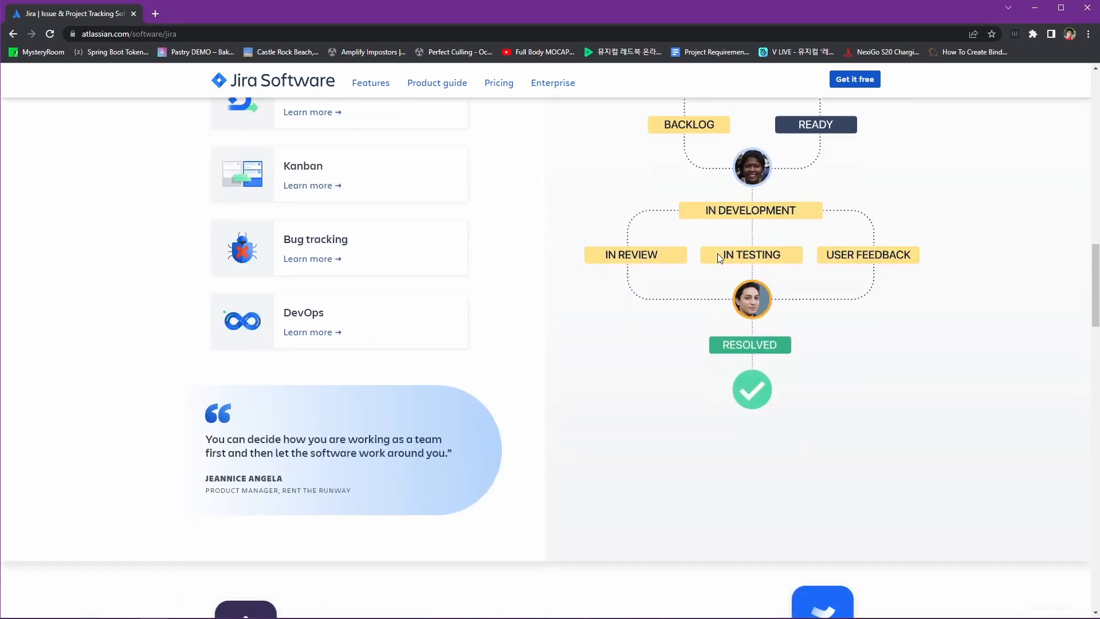
scroll(720, 257, "down", 2)
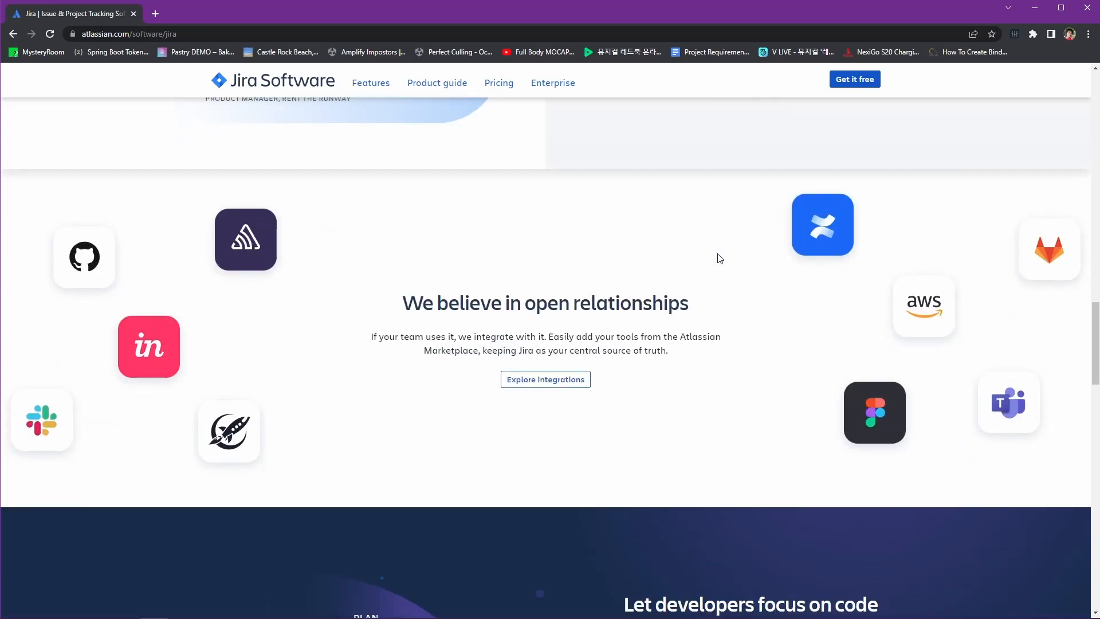
scroll(720, 258, "down", 8)
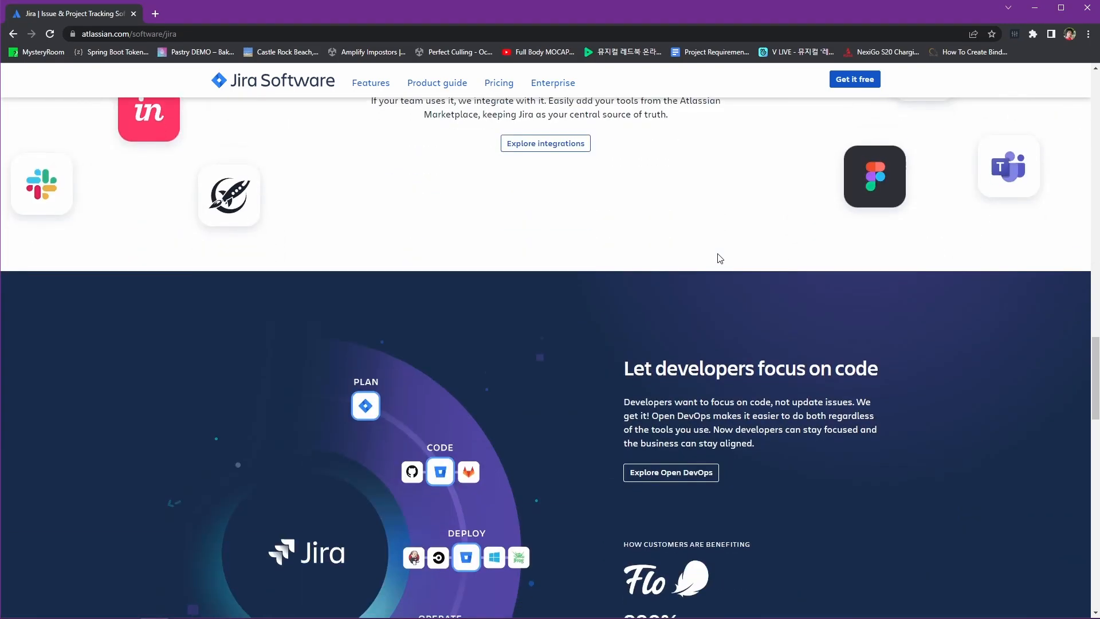
scroll(718, 257, "down", 8)
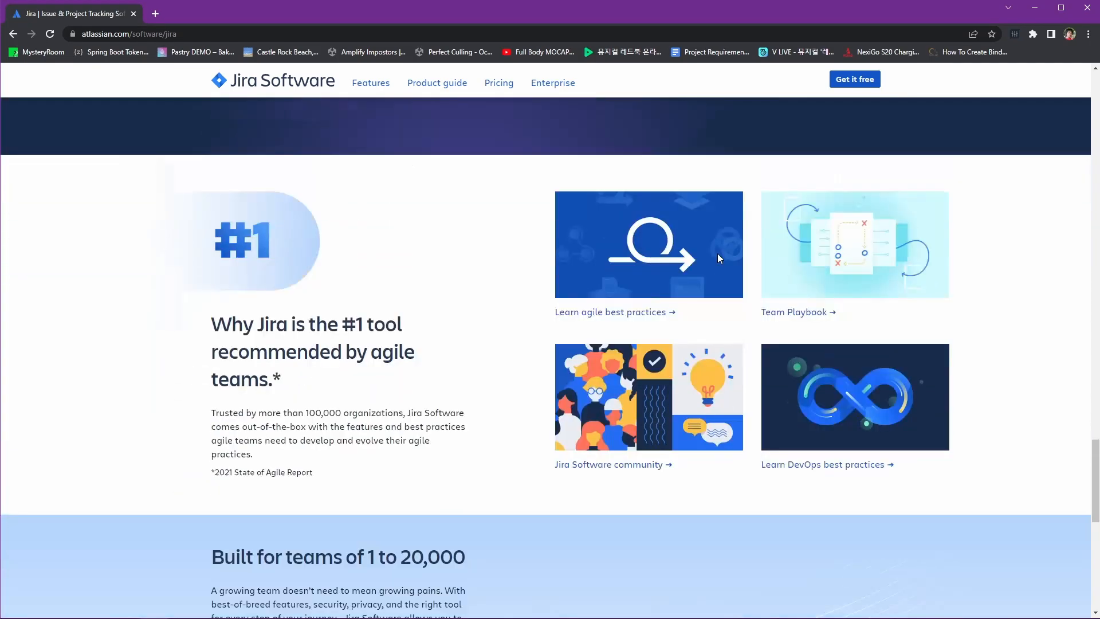
scroll(719, 257, "down", 5)
scroll(717, 253, "down", 3)
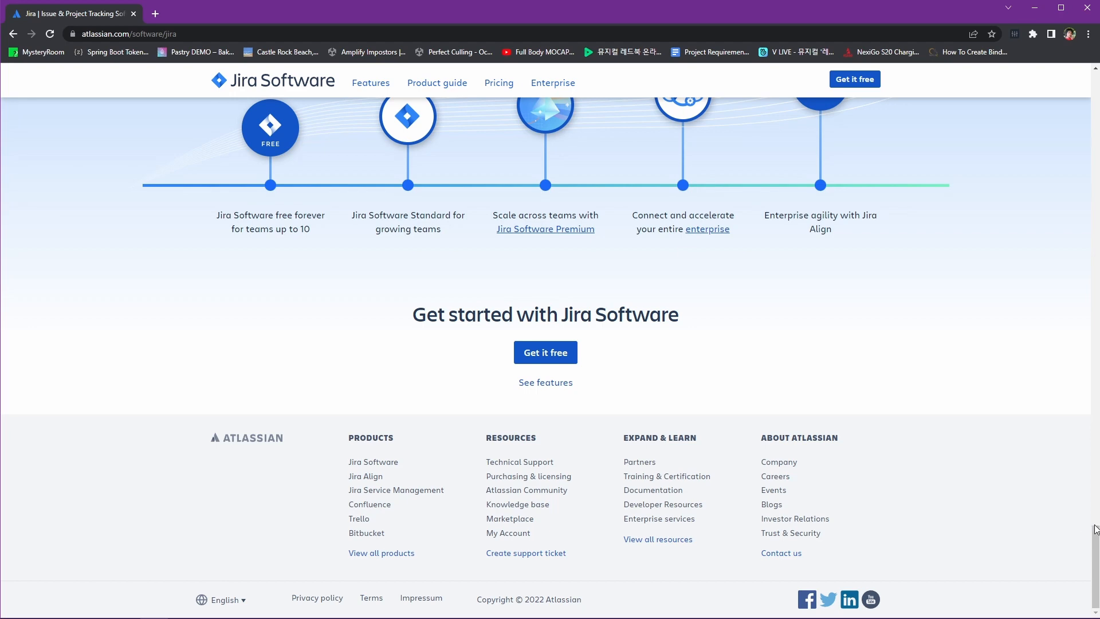
left_click_drag(1094, 533, 1080, 64)
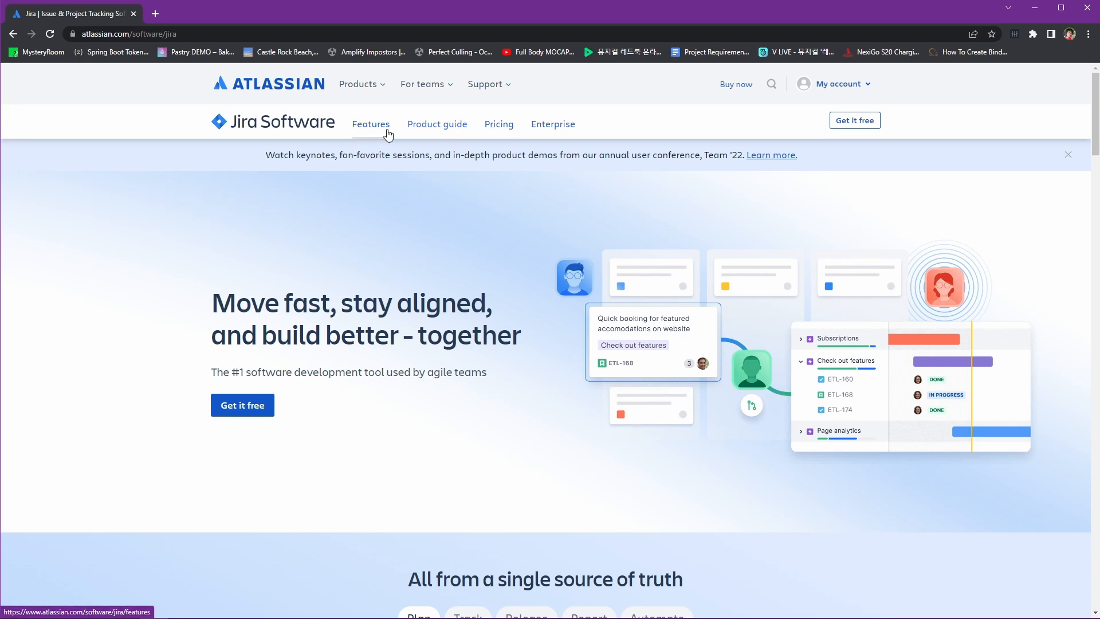
left_click(504, 129)
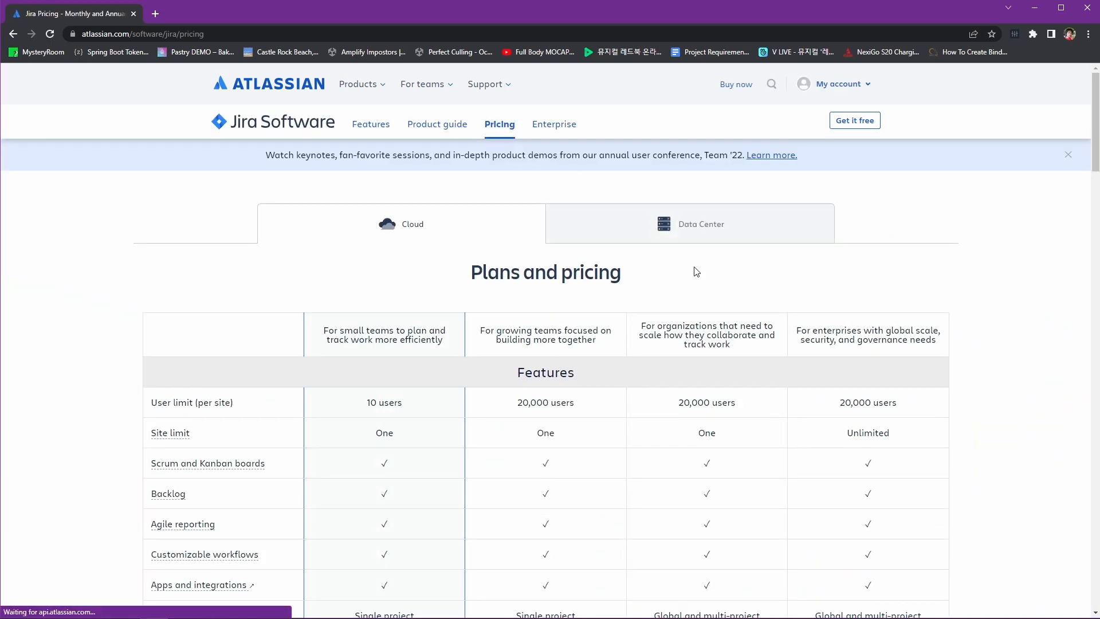
Review the Cloud plan prices and features, then start the Free plan sign-up
scroll(696, 272, "down", 2)
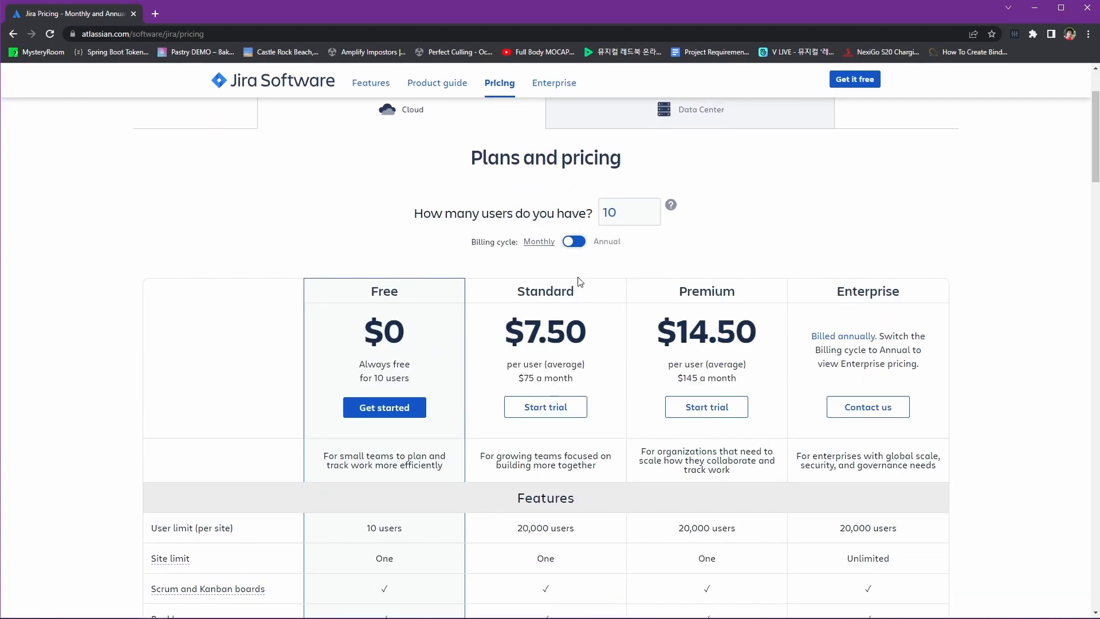
scroll(435, 261, "down", 2)
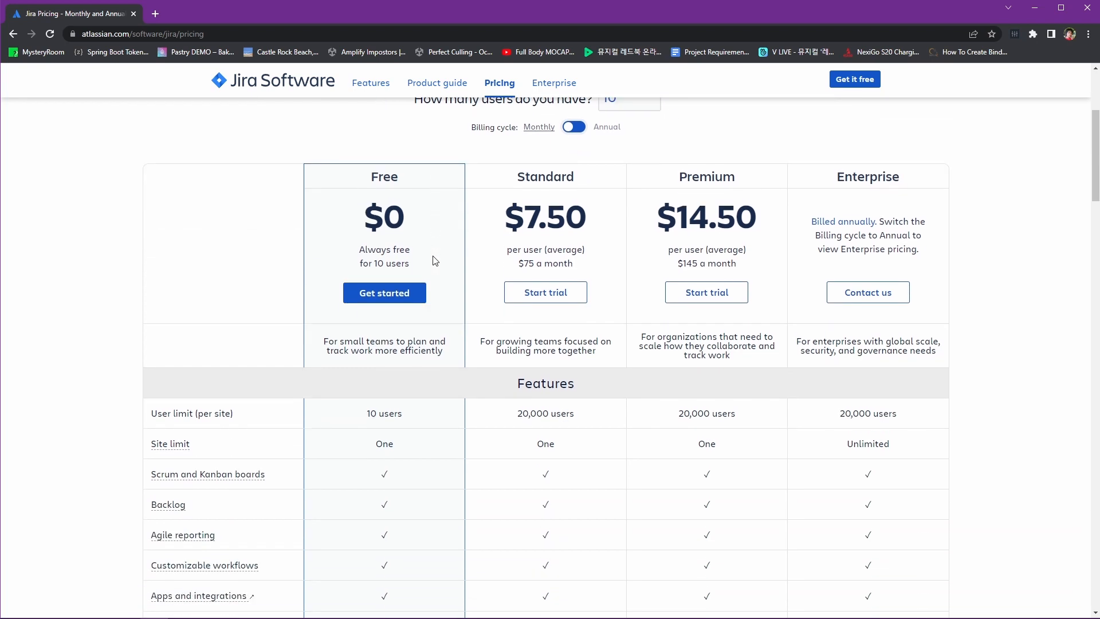
scroll(437, 261, "down", 3)
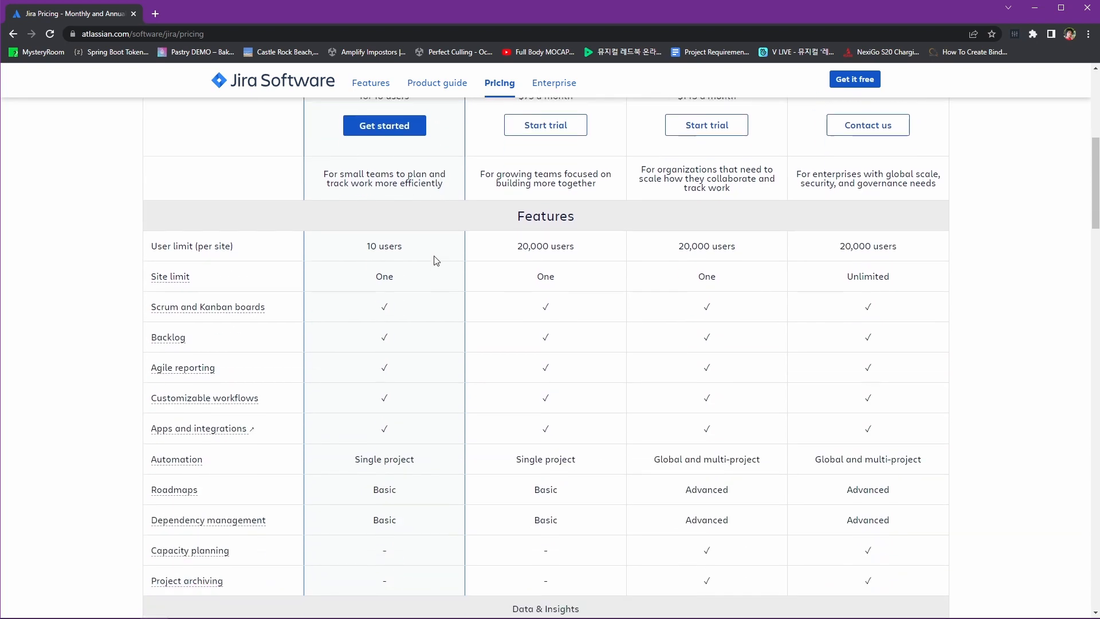
scroll(481, 295, "up", 8)
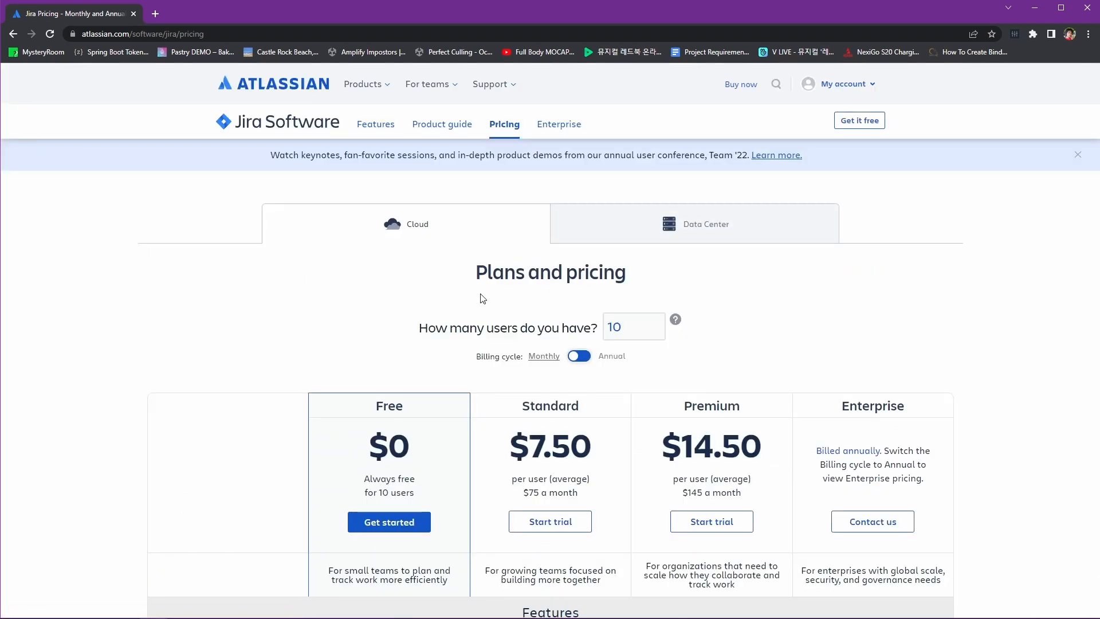
left_click(420, 520)
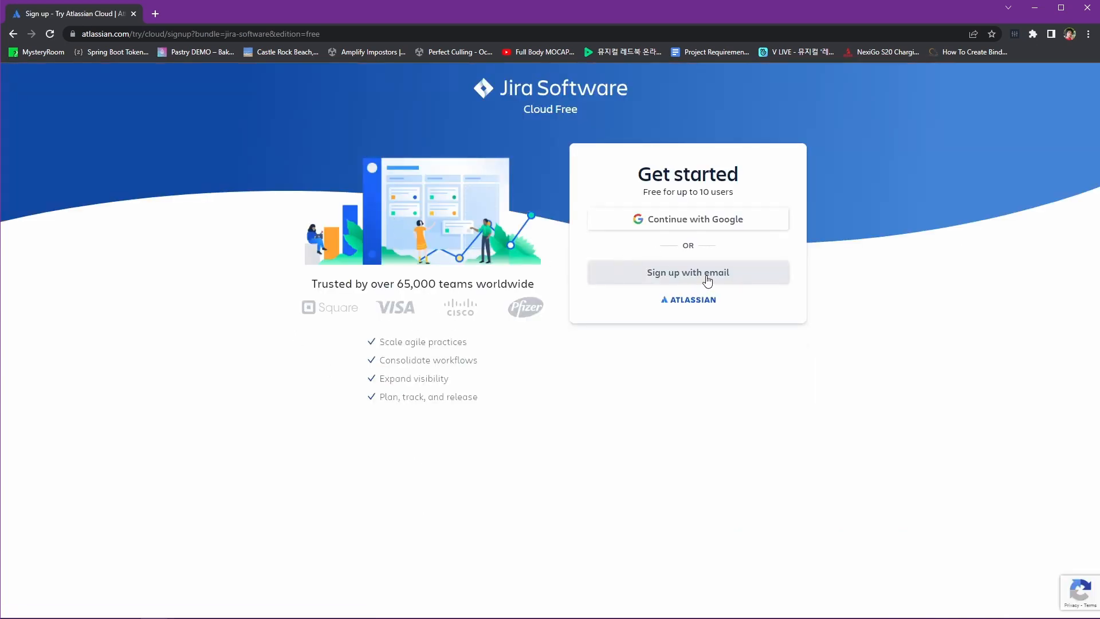
Sign up with email, entering the work email address and full name, and agree to the terms
left_click(706, 276)
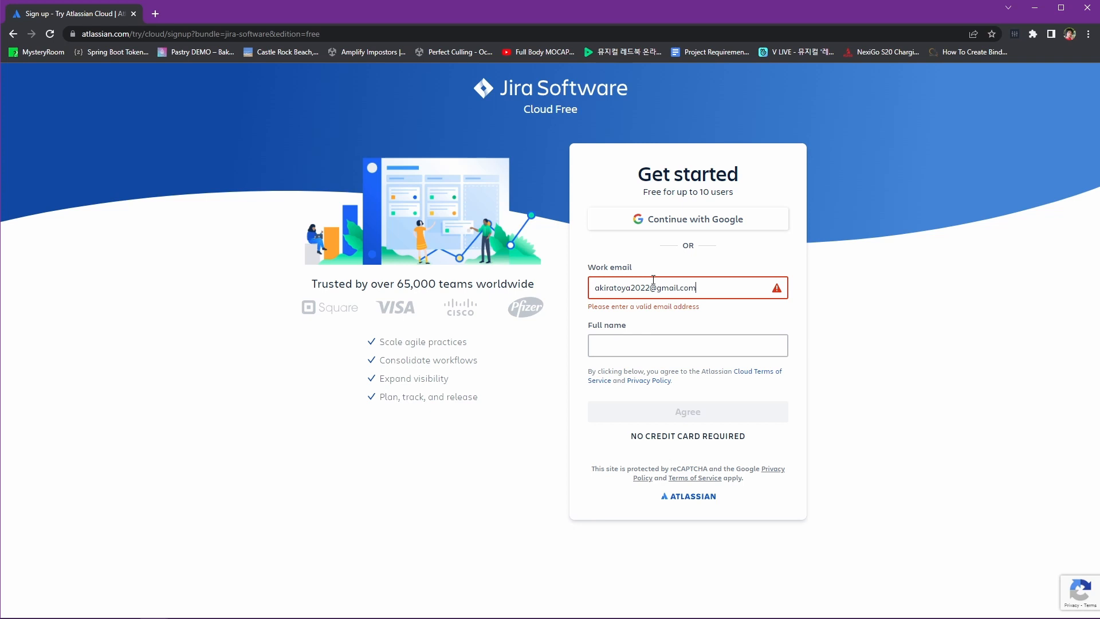
key("Tab")
type("Daryl")
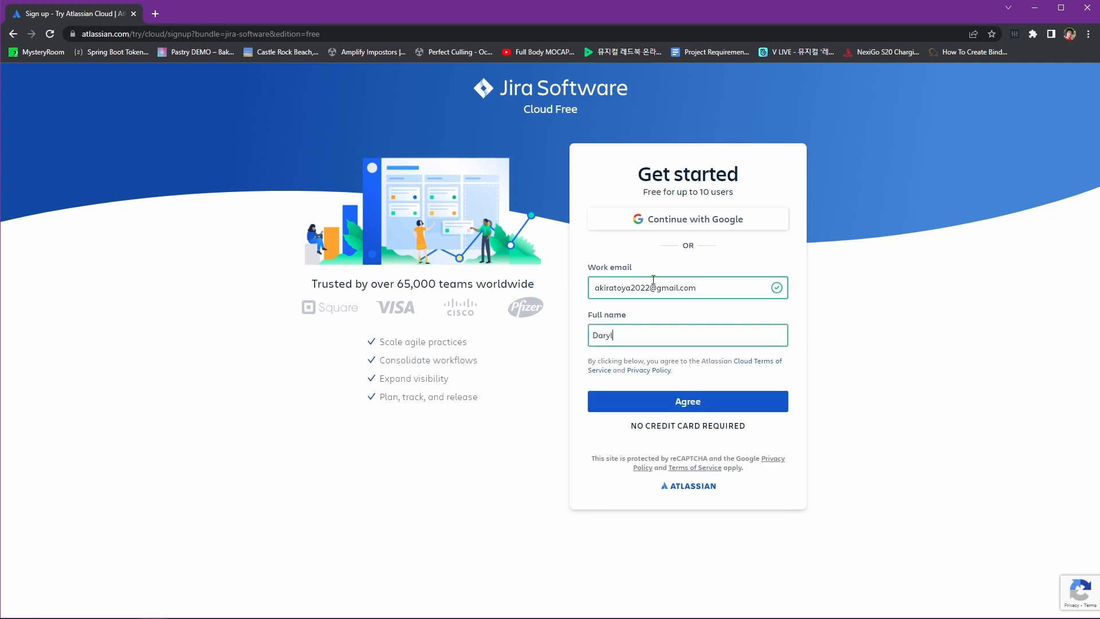
left_click(730, 403)
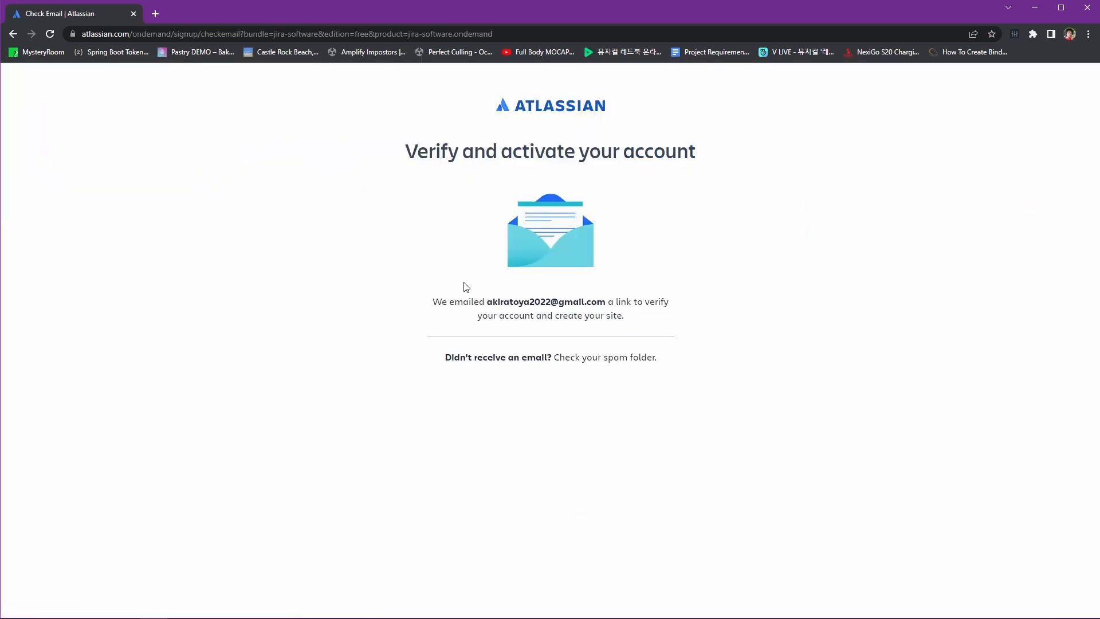
Open the Atlassian verification email in Gmail and verify the email address
key("alt+Tab")
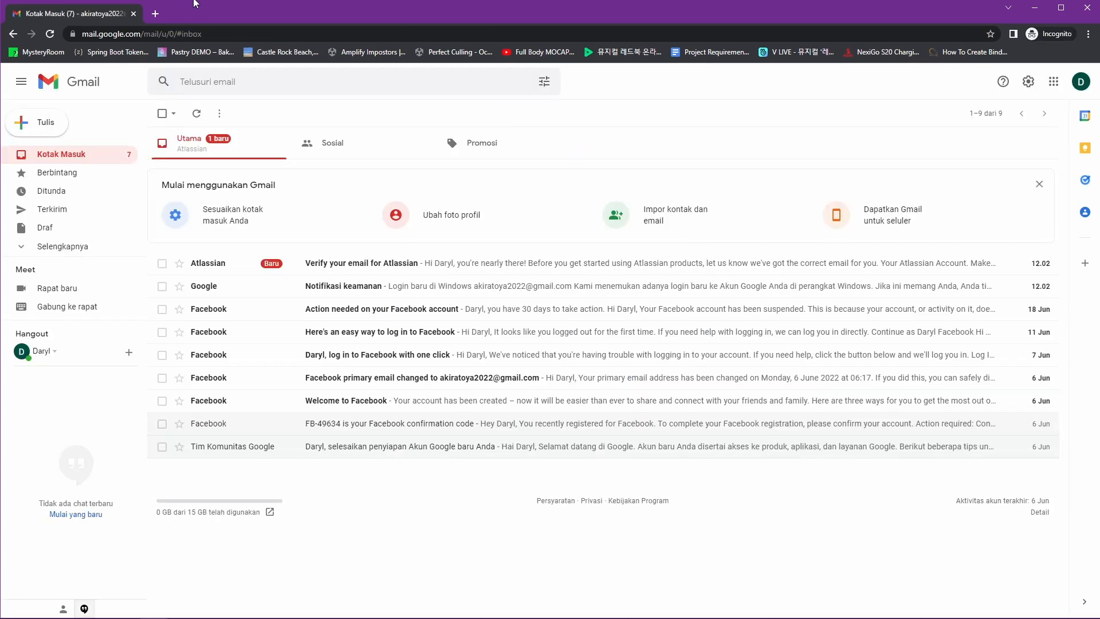
left_click(401, 263)
key("ctrl+plus")
key("ctrl+plus")
left_click(492, 309)
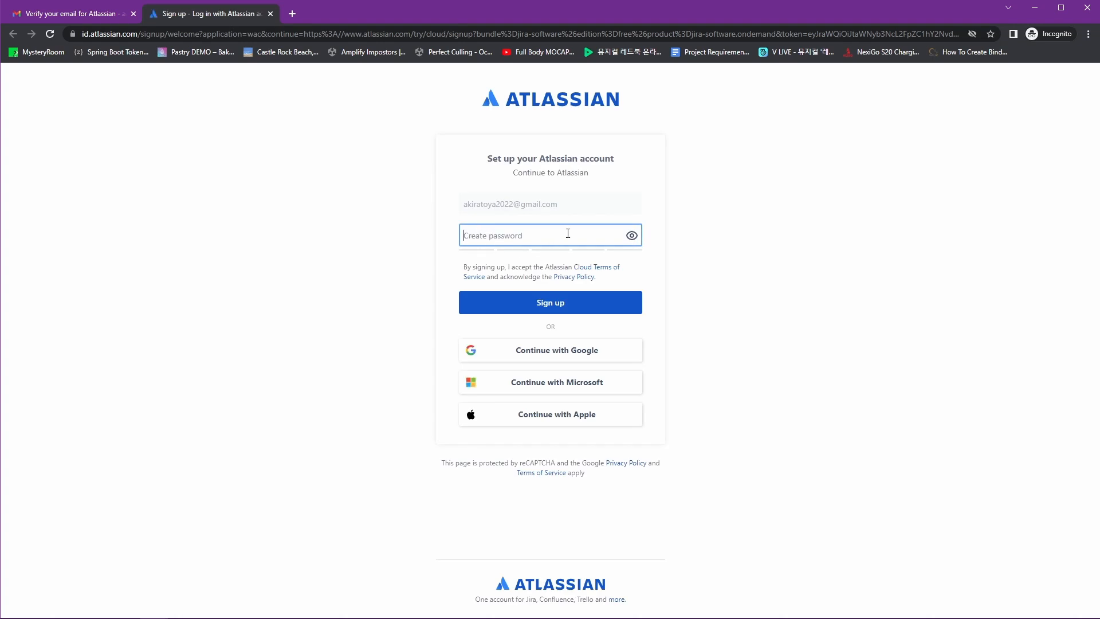
Create the Atlassian account with a strong password
type("•••")
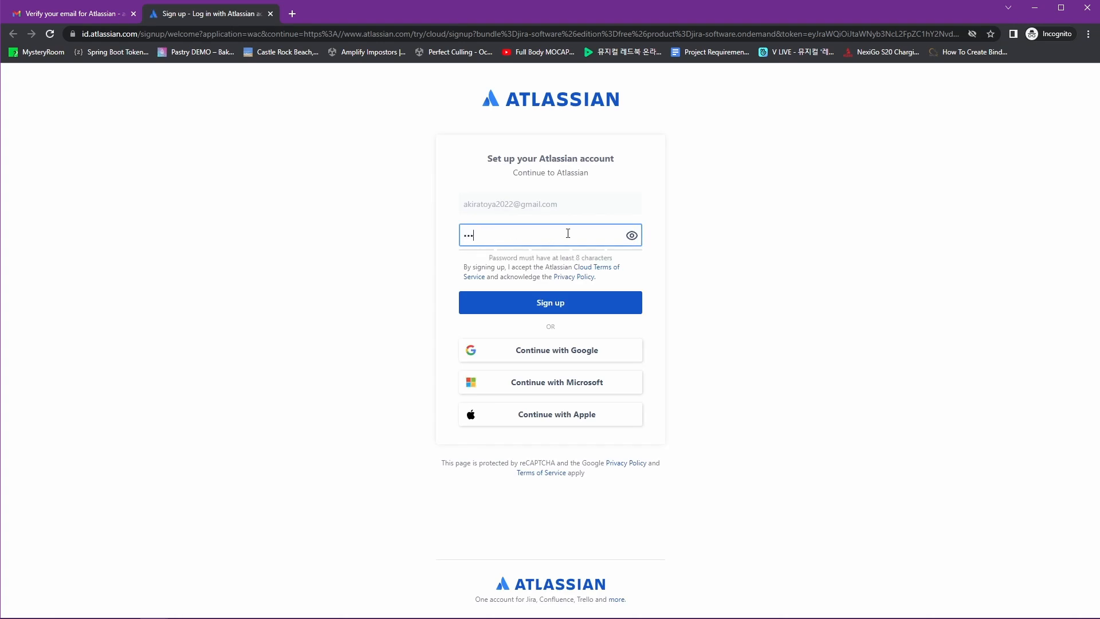
type("•••••••")
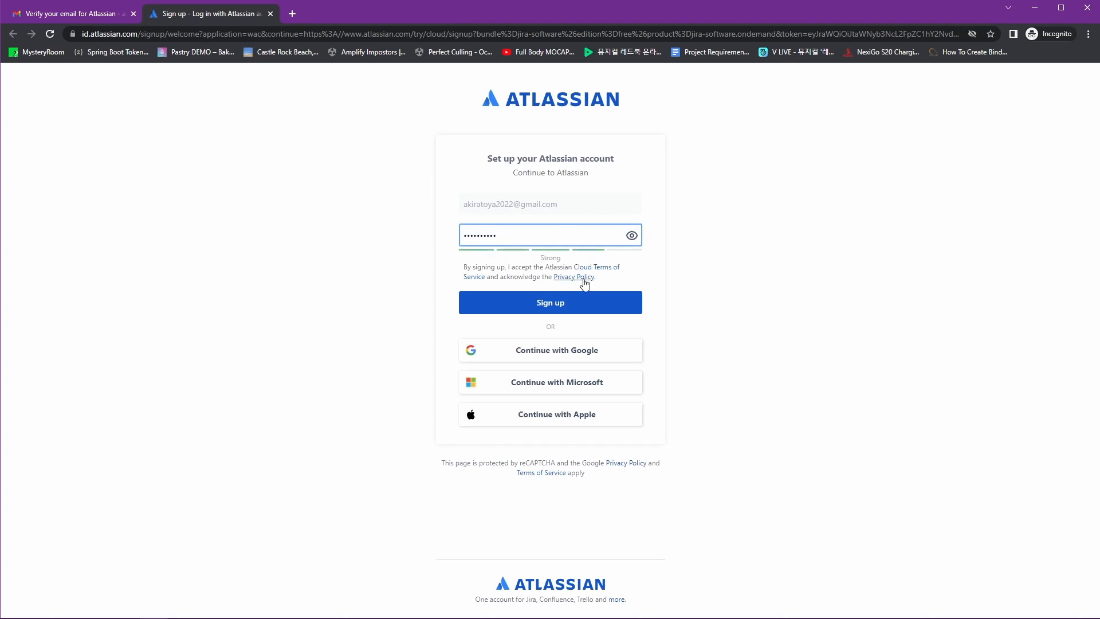
left_click(584, 302)
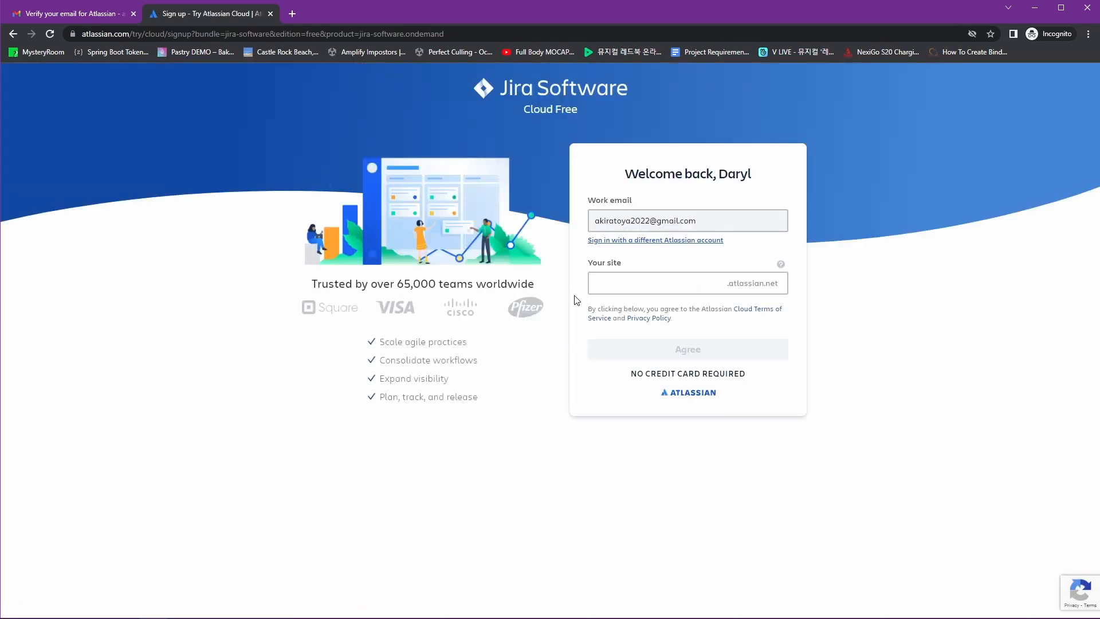
Enter a site name, let the availability check pass, and create the cloud site
left_click(674, 290)
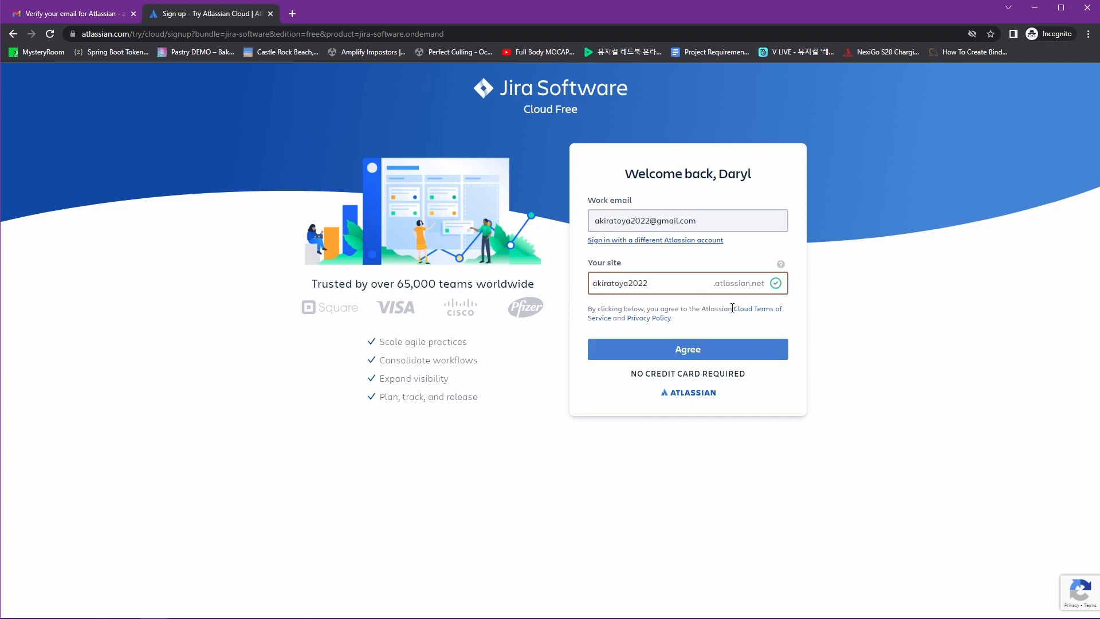
left_click(733, 359)
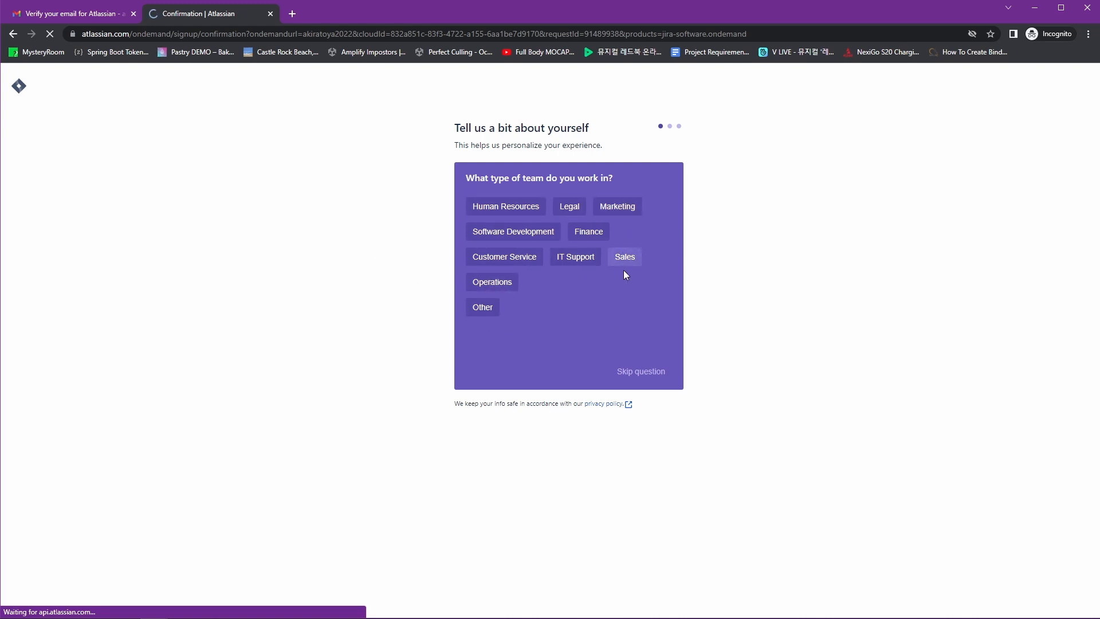
Answer the 'Tell us about yourself' questionnaire with team type, role and five main tasks
left_click(482, 313)
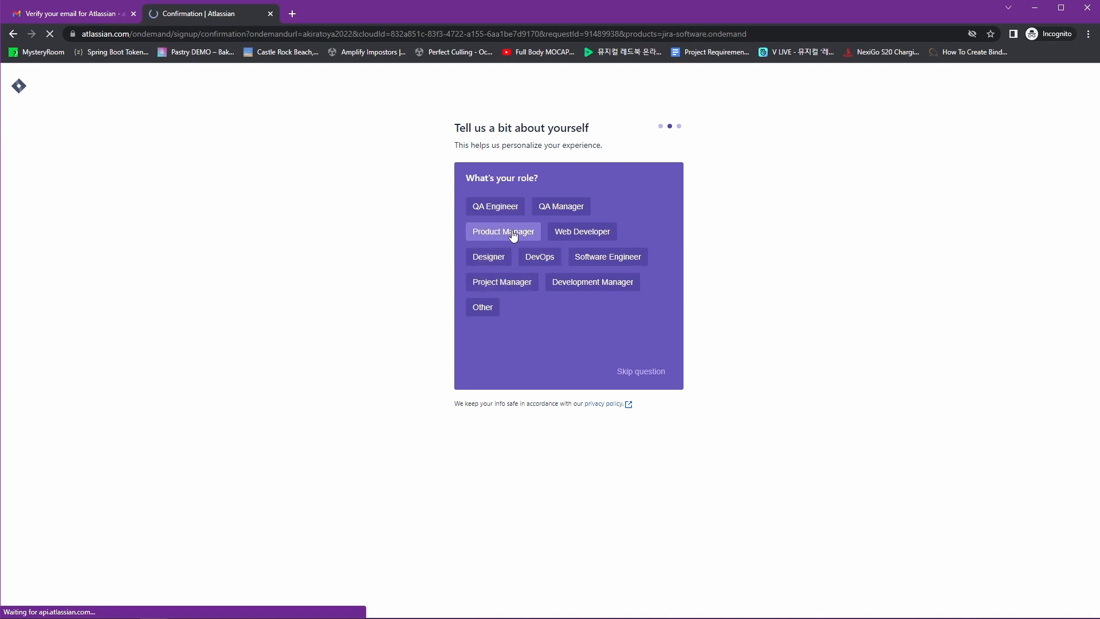
left_click(605, 259)
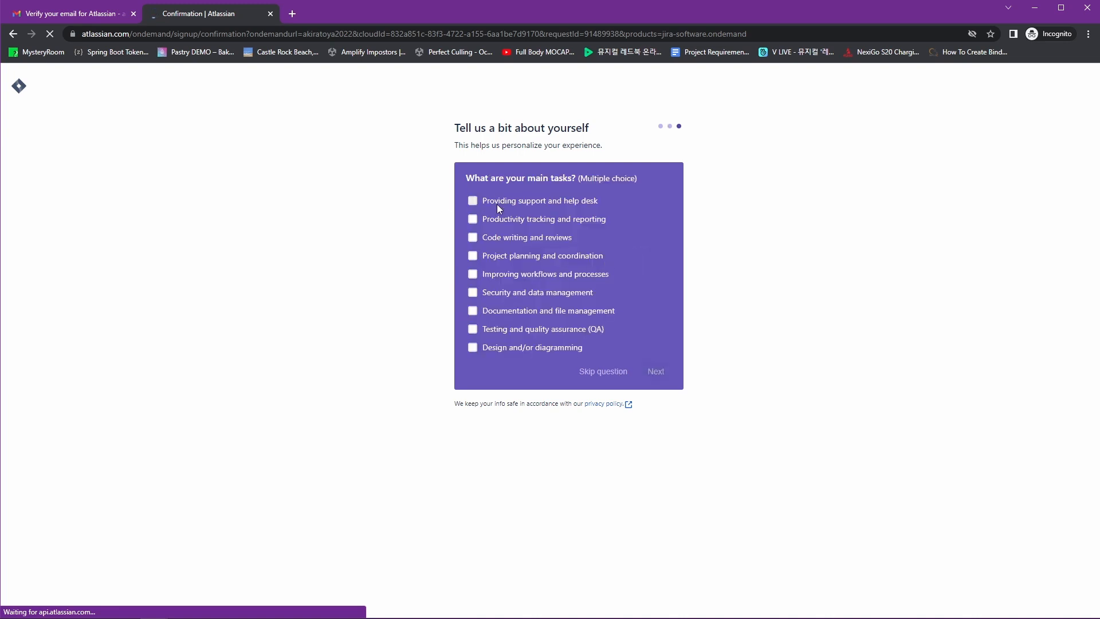
left_click(472, 237)
left_click(472, 256)
left_click(473, 200)
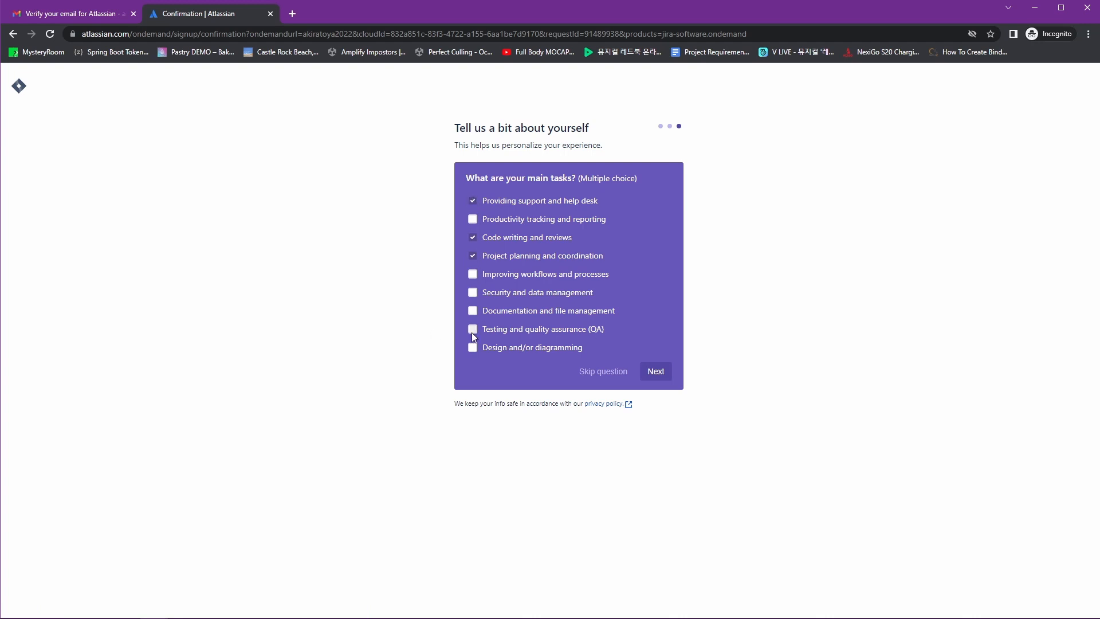
left_click(473, 329)
left_click(473, 347)
left_click(655, 372)
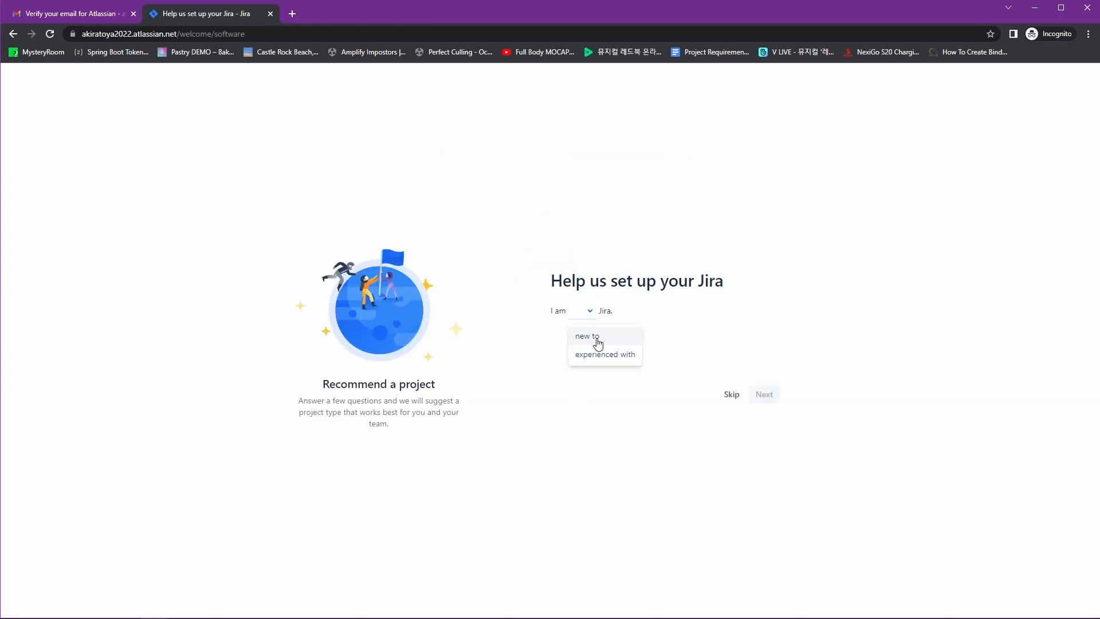
Answer new to Jira, new to agile, working on features, tight schedule, and continue
left_click(596, 339)
left_click(610, 353)
left_click(706, 380)
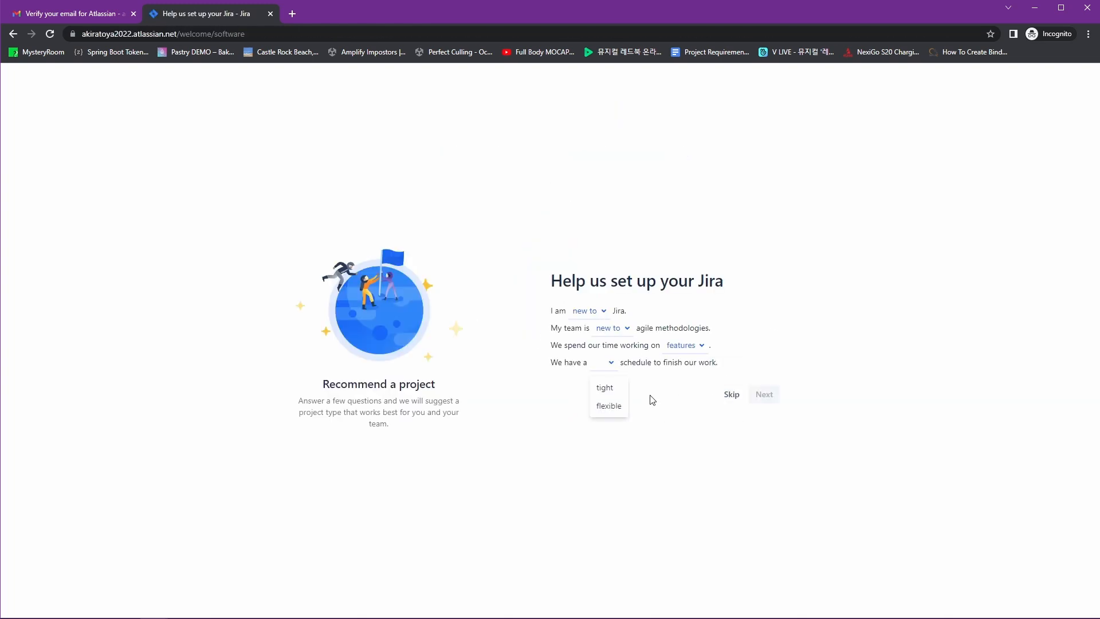
left_click(606, 387)
left_click(762, 398)
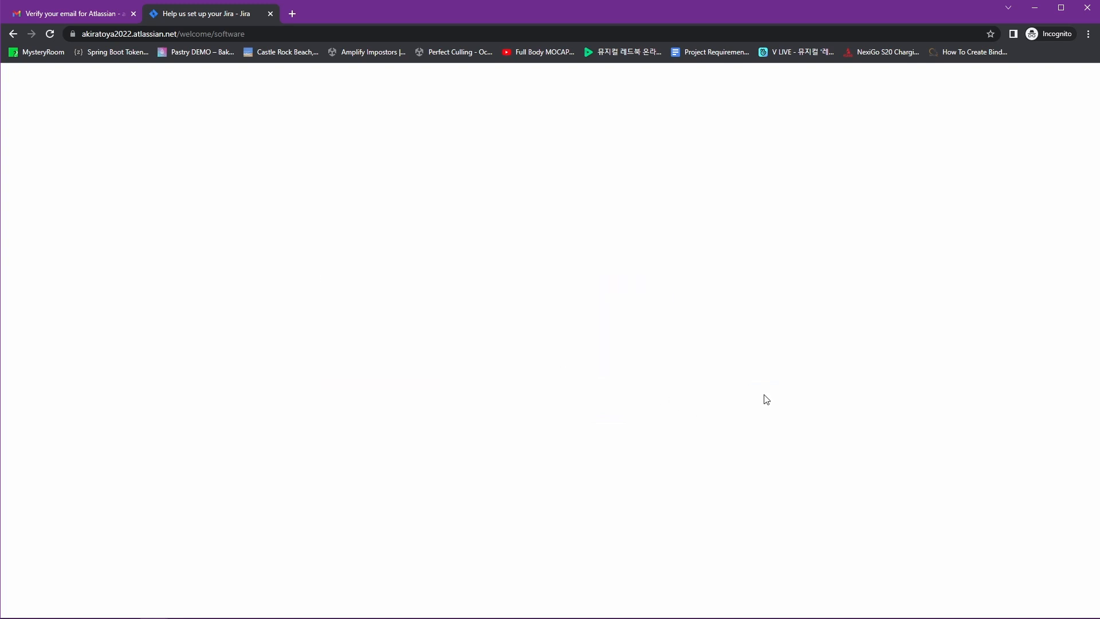
left_click(414, 271)
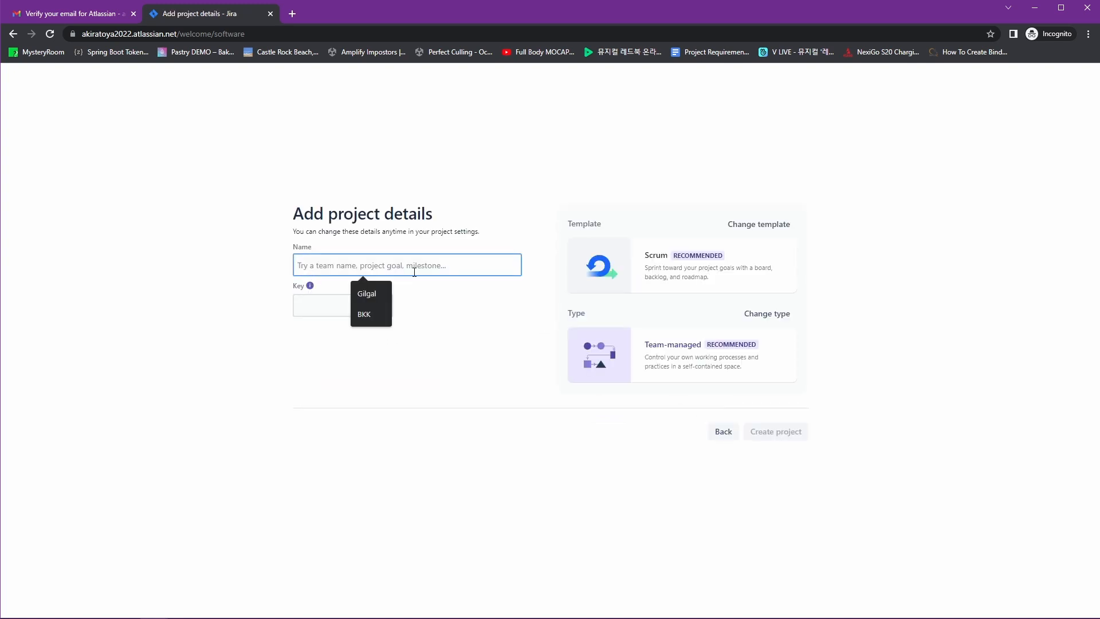
Name the project 'MyProject' with the project key 'MP'
left_click_drag(314, 217, 456, 221)
left_click(447, 229)
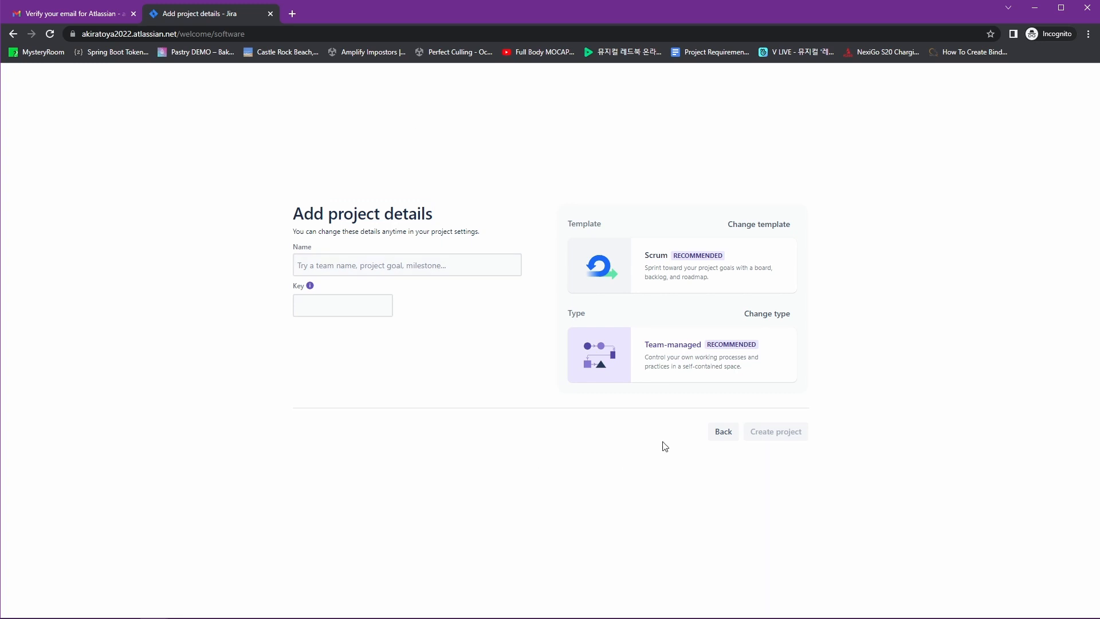
left_click(351, 266)
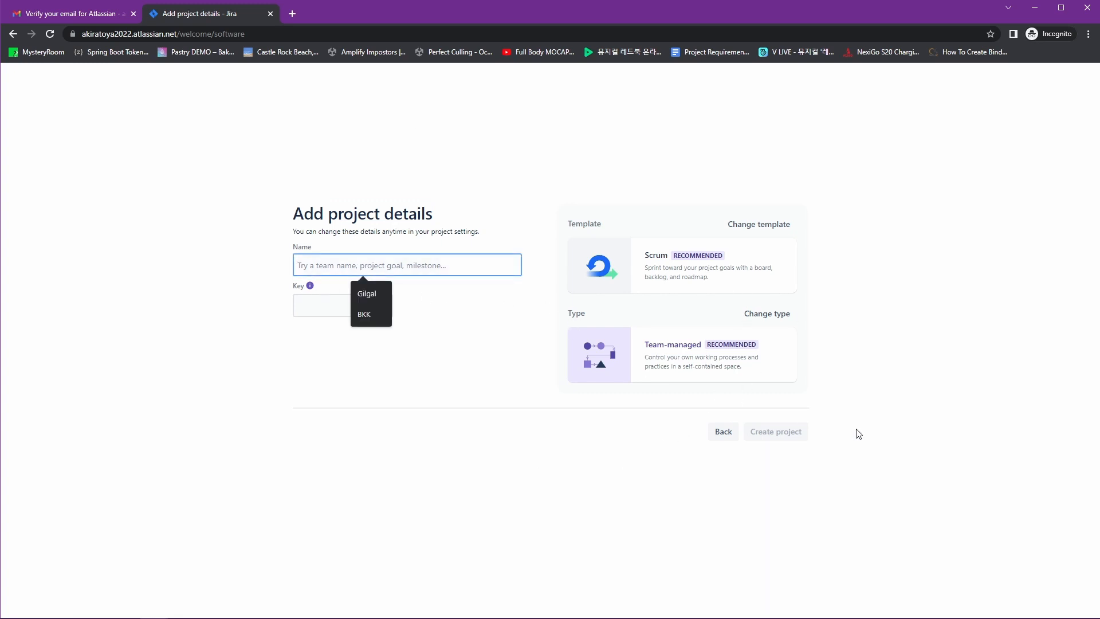
type("MyProject")
key("Tab")
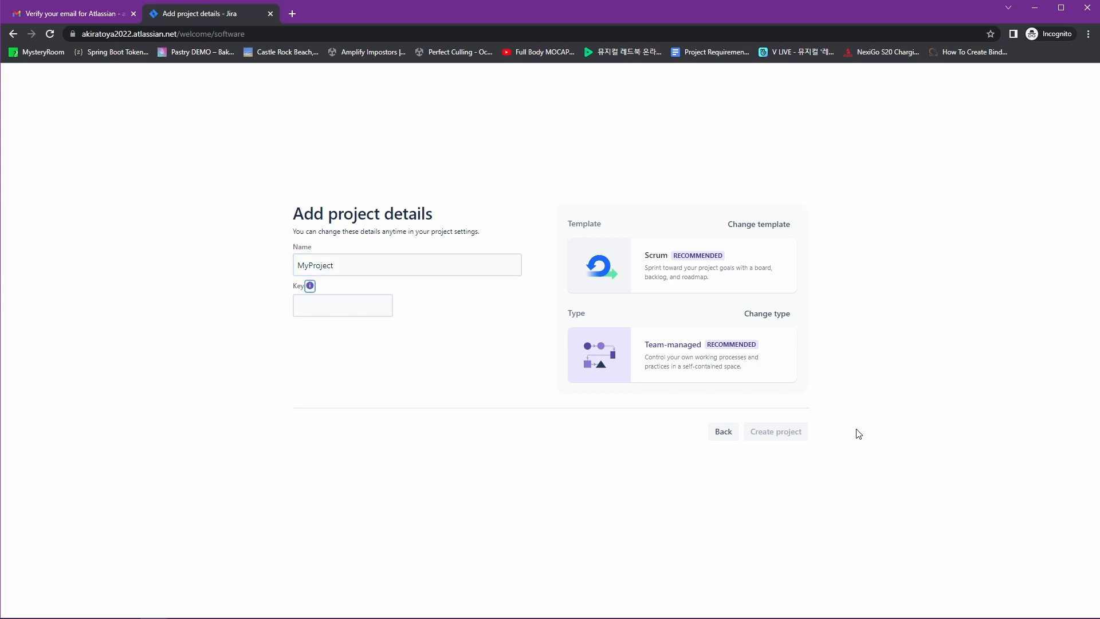
key("Tab")
type("M")
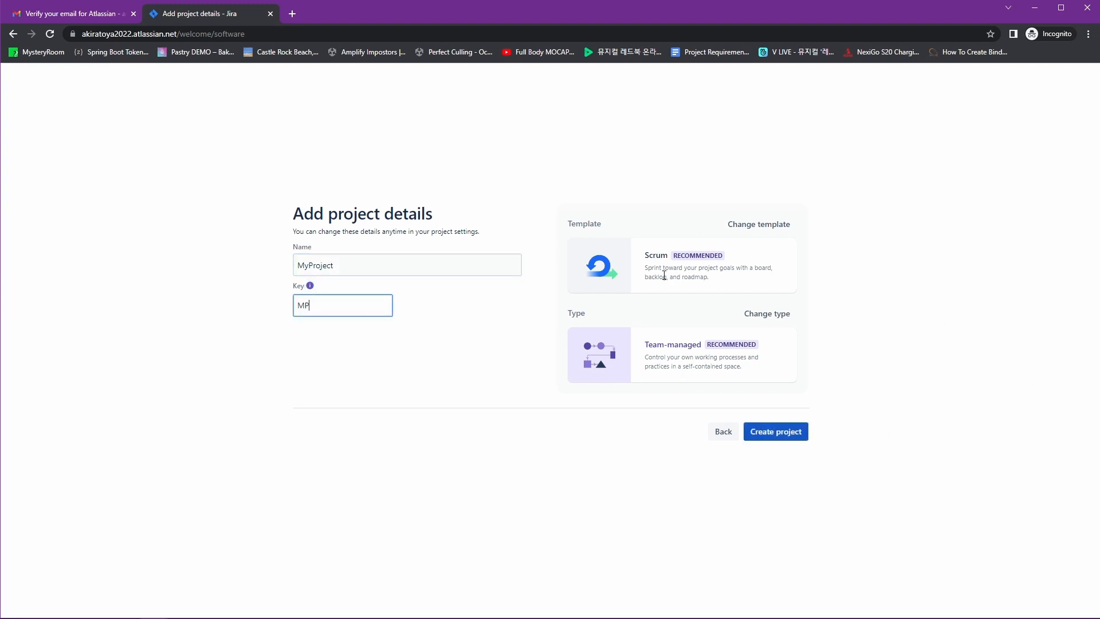
left_click(629, 280)
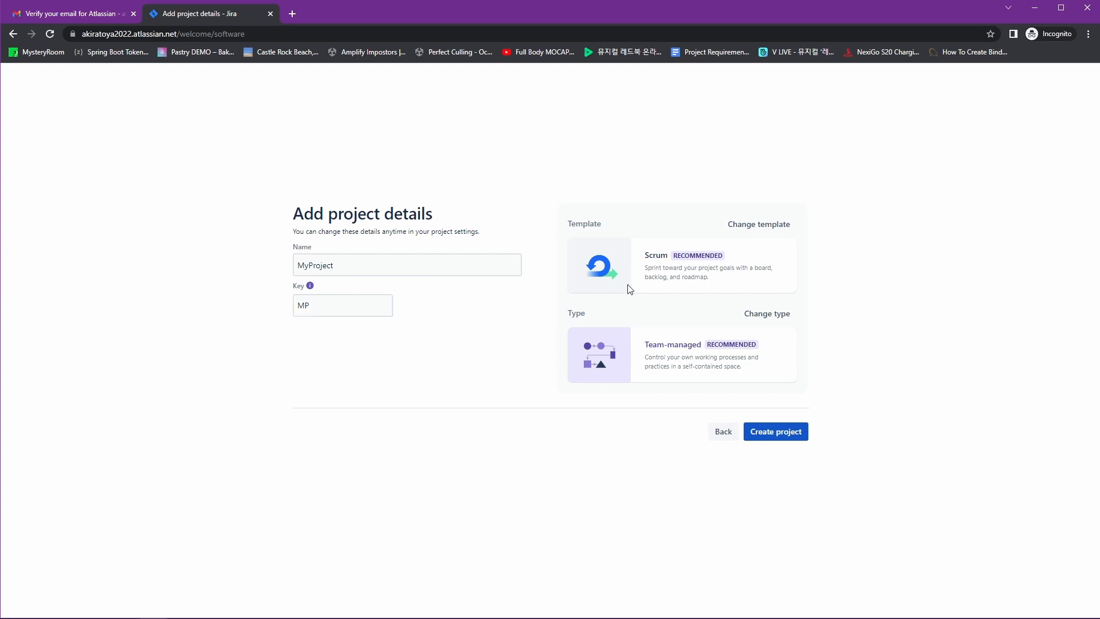
Review the Scrum template in the template list and use it for the project
left_click(771, 230)
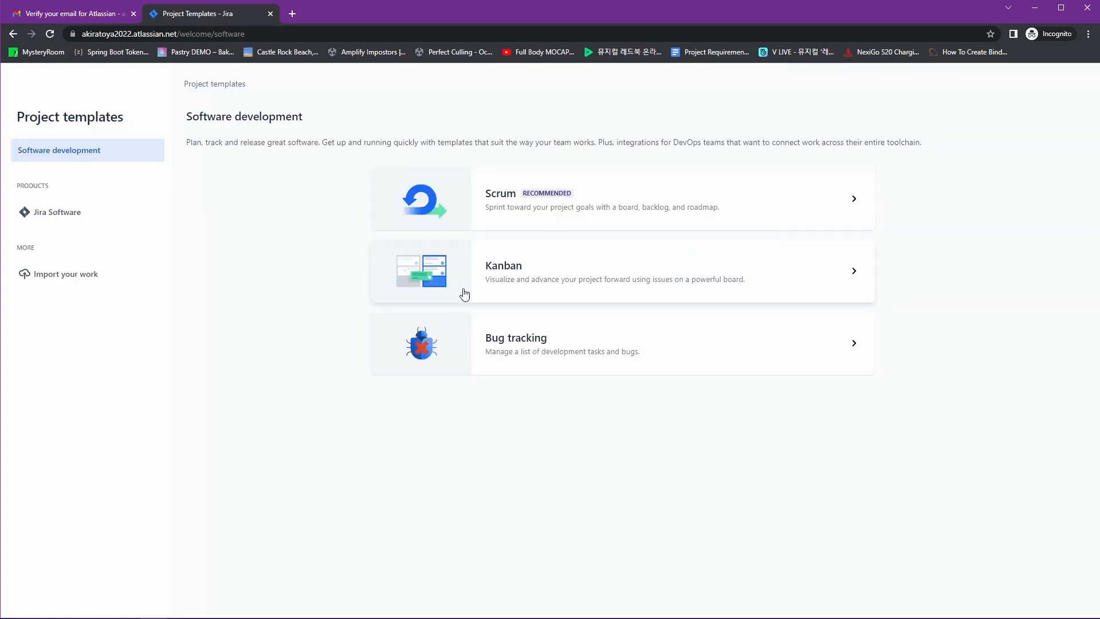
left_click(447, 228)
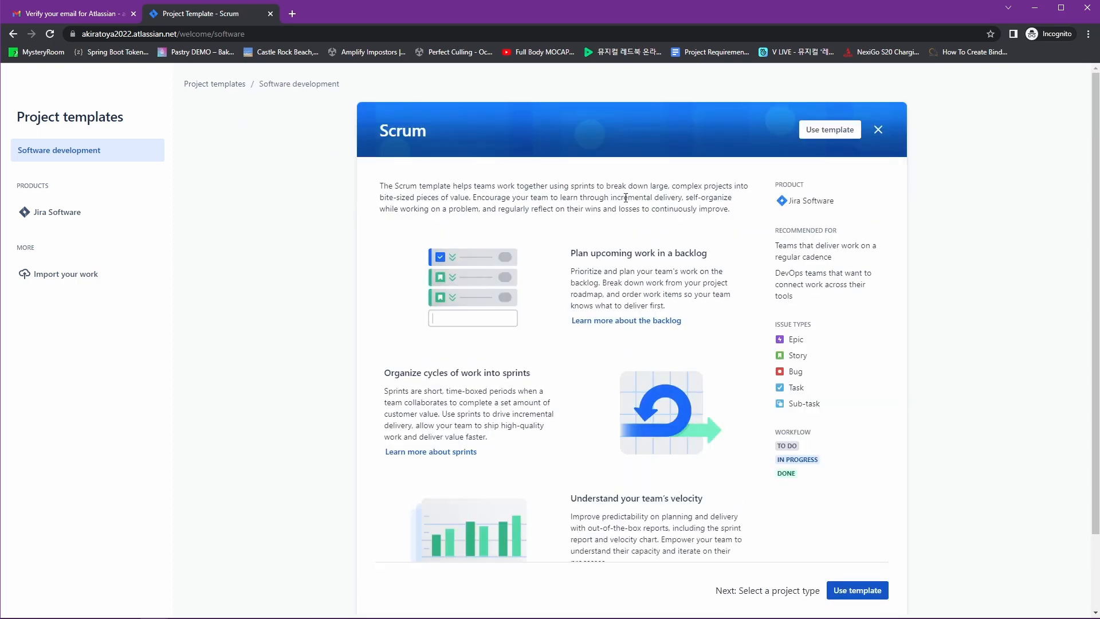
scroll(744, 321, "down", 2)
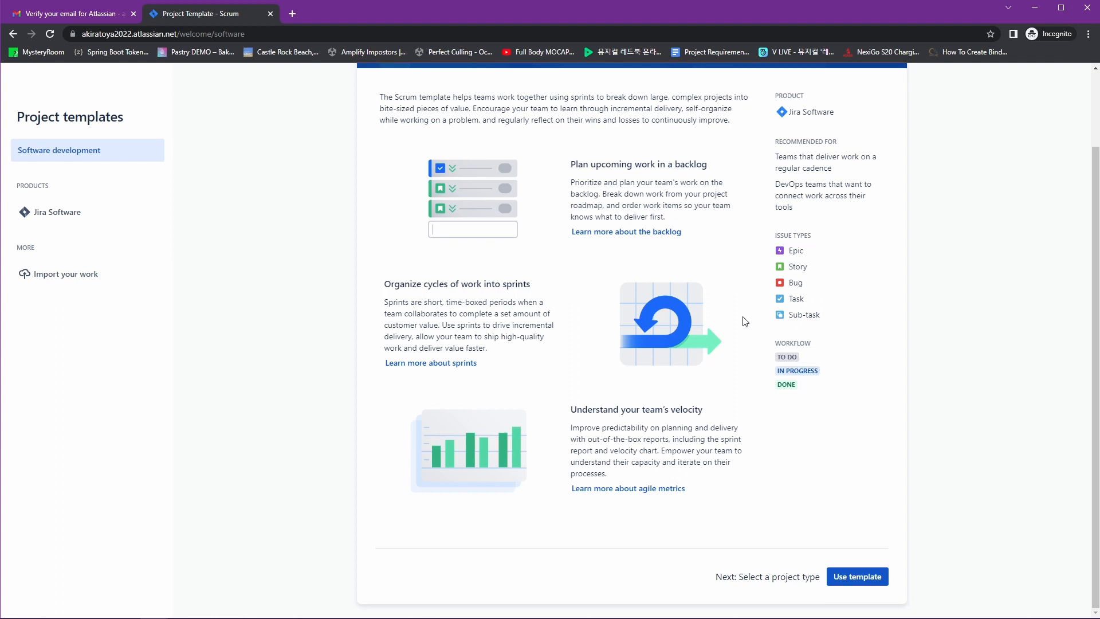
scroll(745, 322, "up", 2)
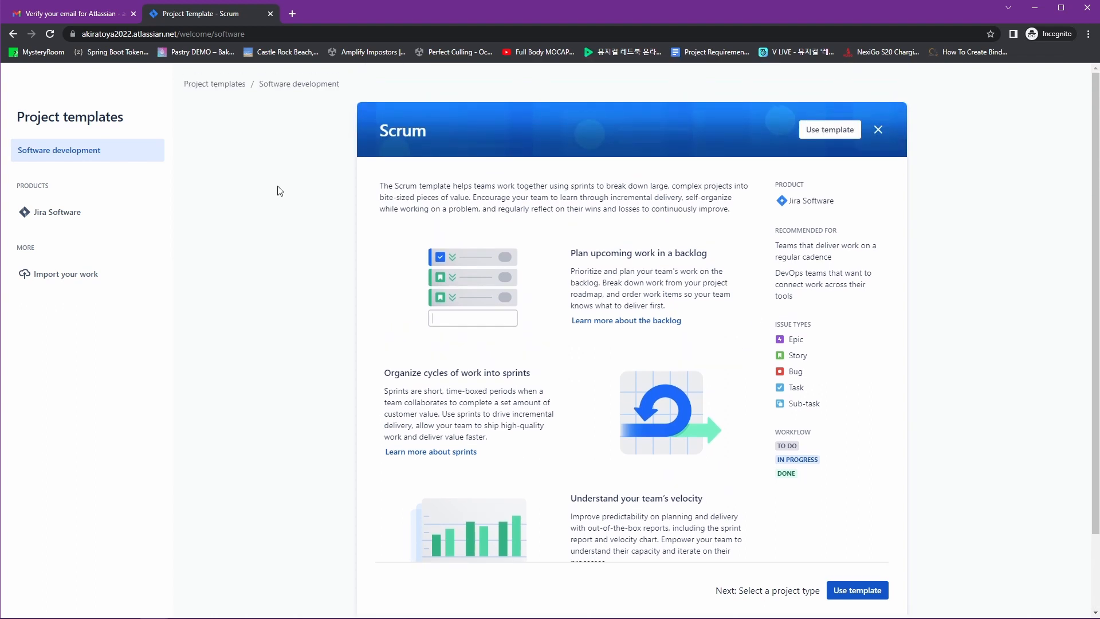
left_click(831, 130)
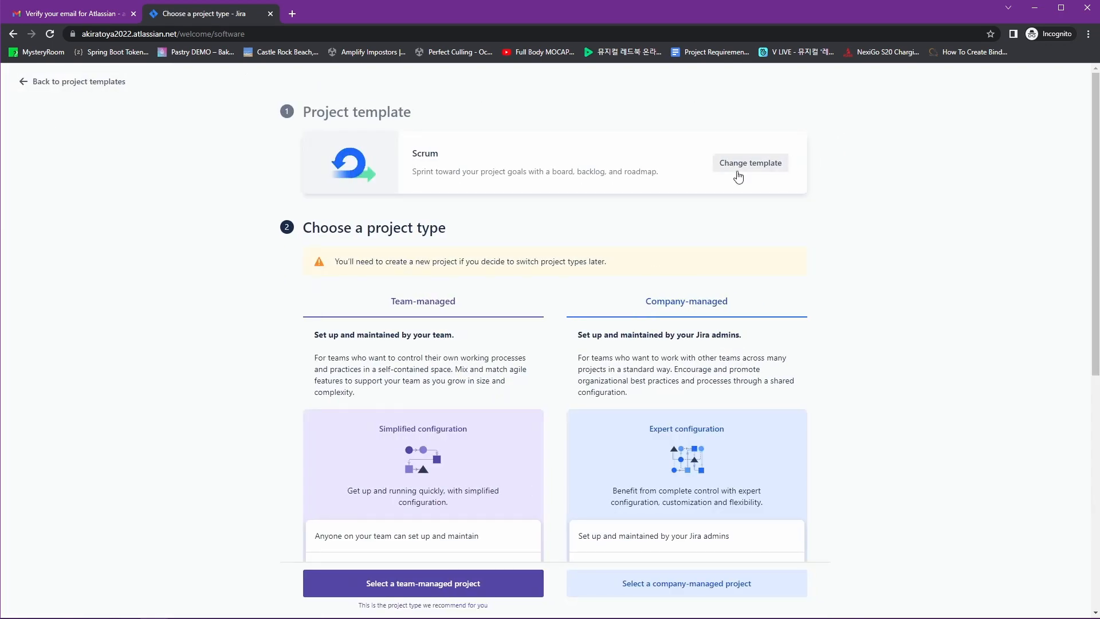
Choose a team-managed project type for MyProject
scroll(682, 254, "down", 5)
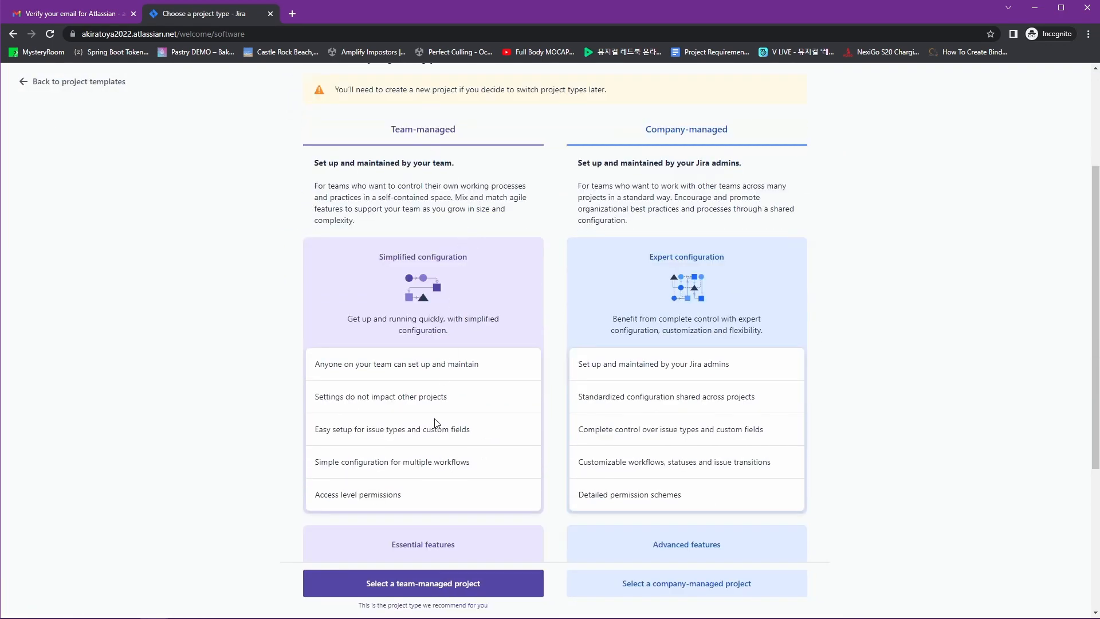
scroll(434, 421, "down", 1)
scroll(628, 363, "up", 5)
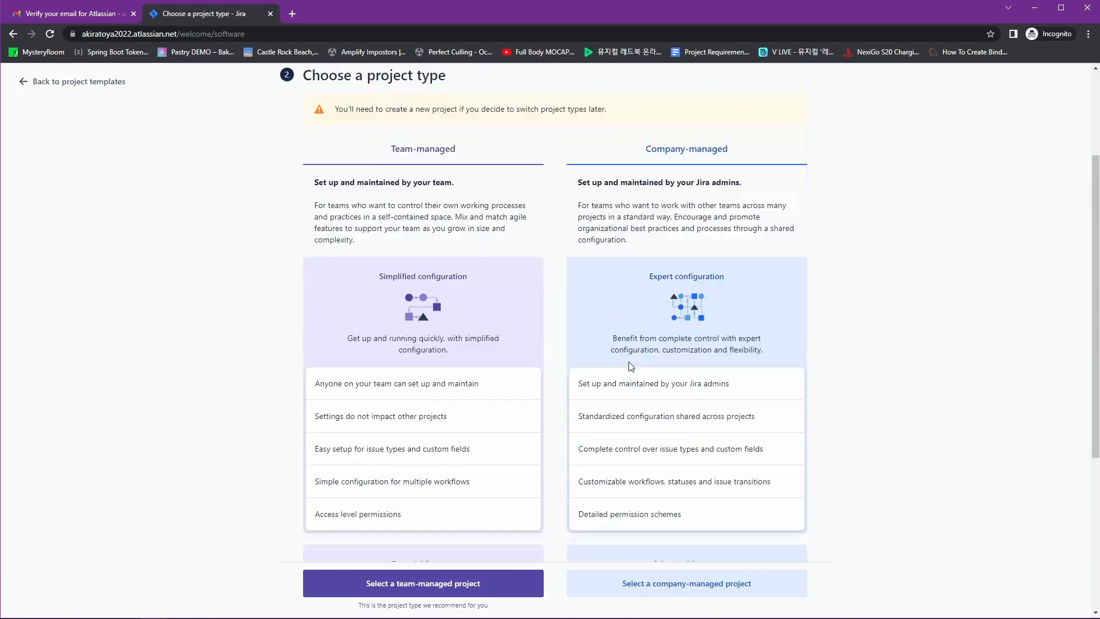
scroll(759, 375, "down", 5)
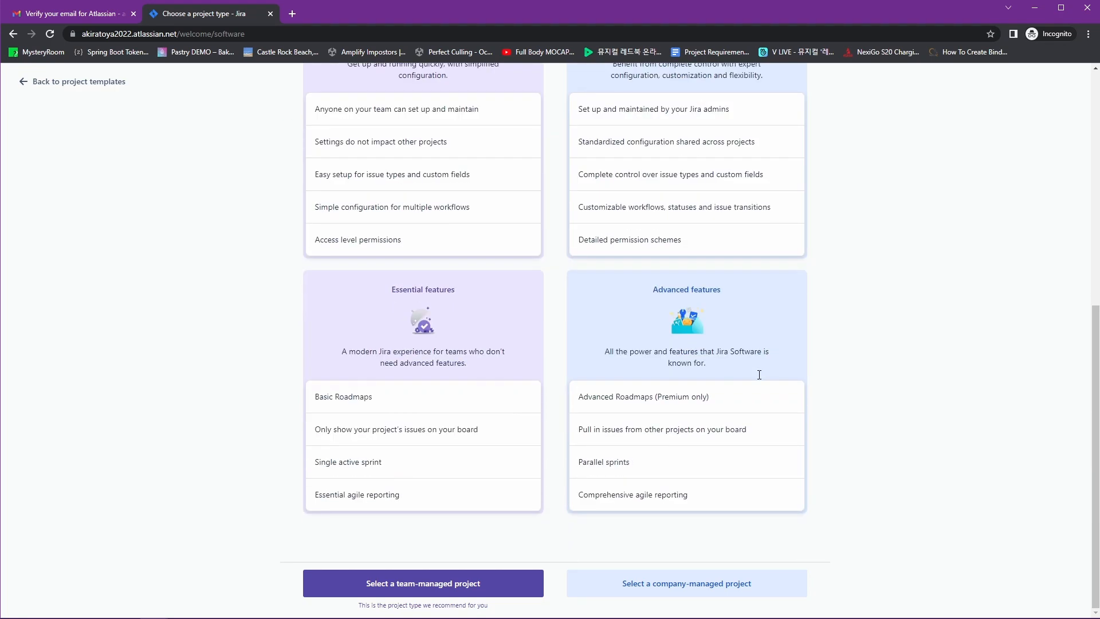
left_click(498, 582)
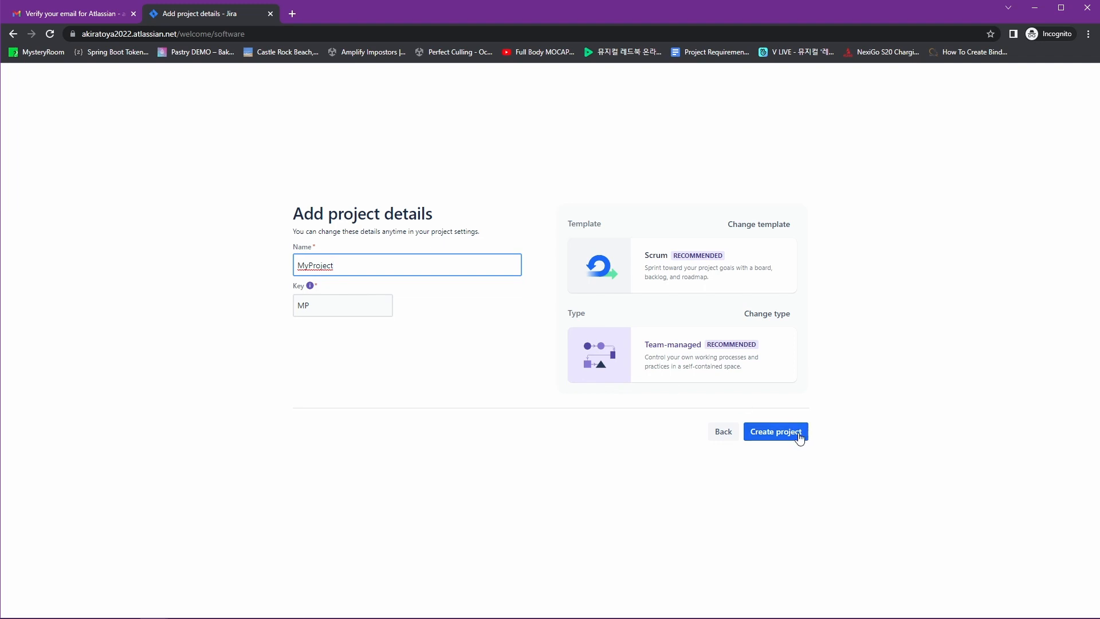
Create MyProject, skipping tool connections and teammate invitations
left_click(776, 431)
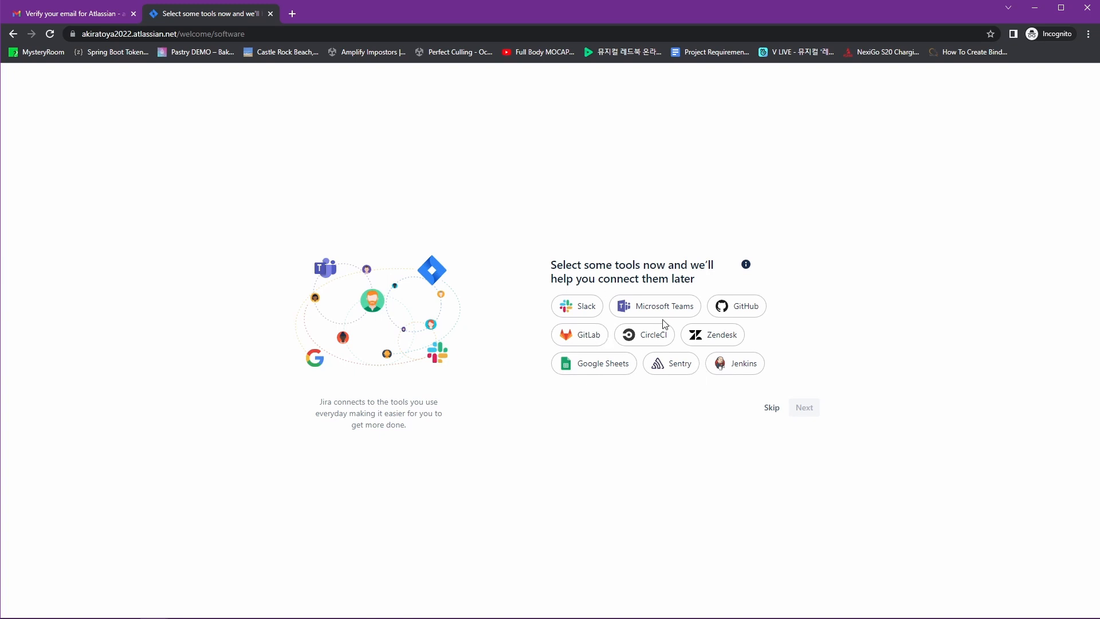
left_click(774, 408)
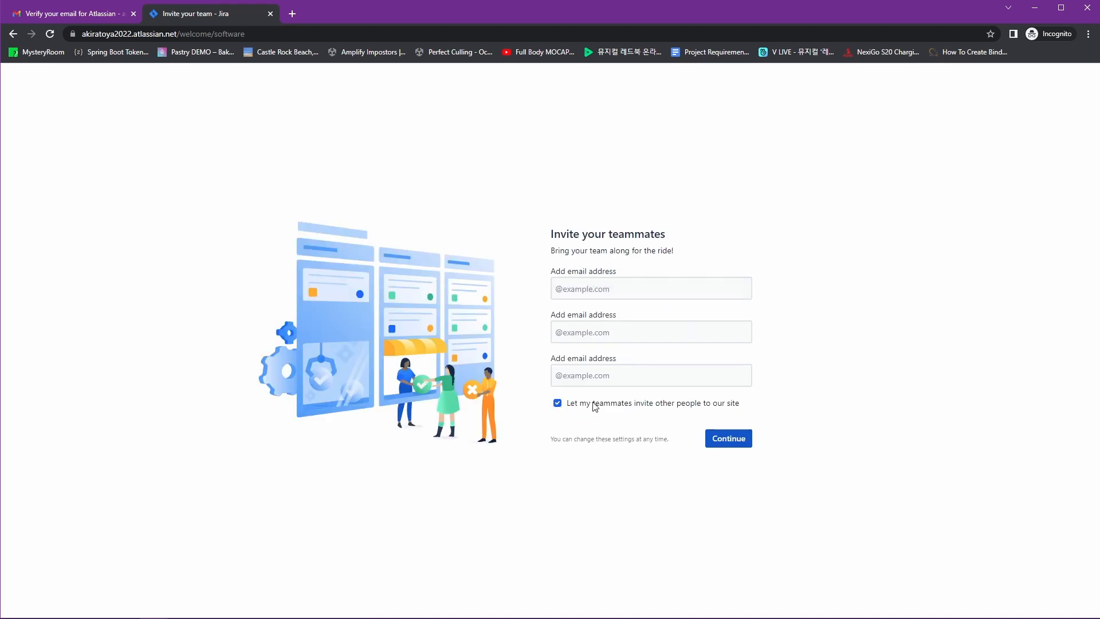
left_click(746, 443)
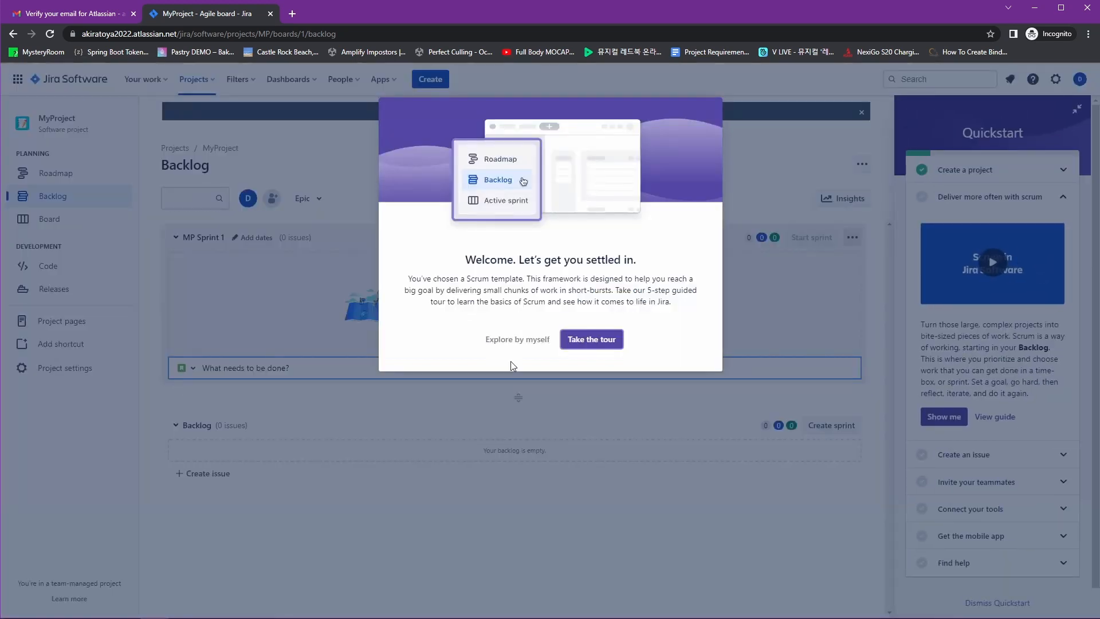
Dismiss the welcome tour to explore alone and hide the Quickstart guide
left_click(520, 346)
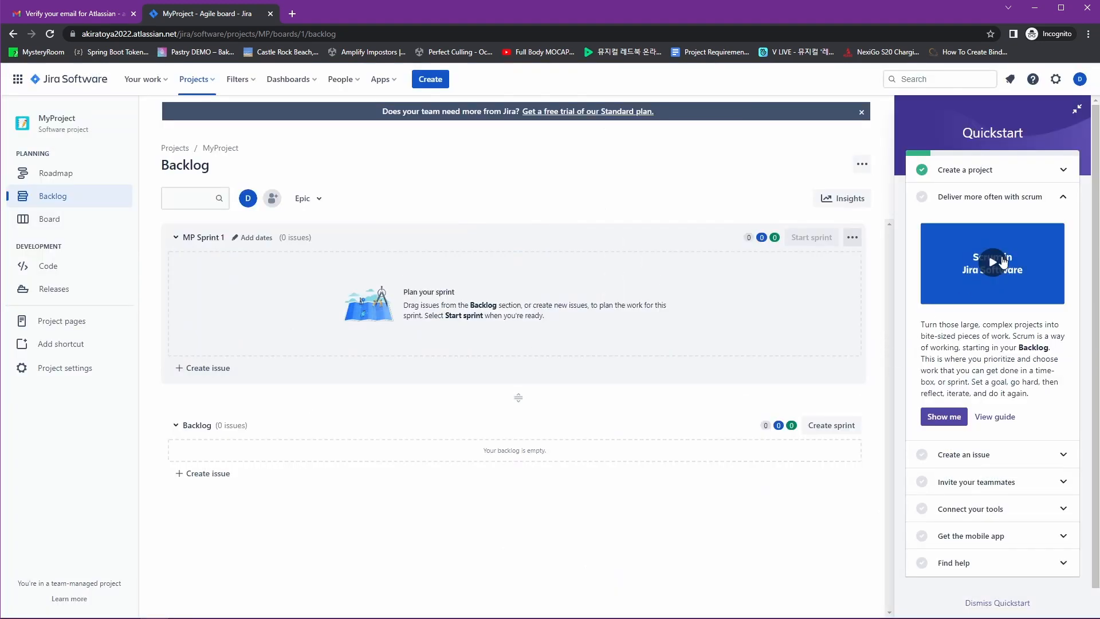
scroll(1000, 210, "down", 2)
scroll(982, 299, "up", 2)
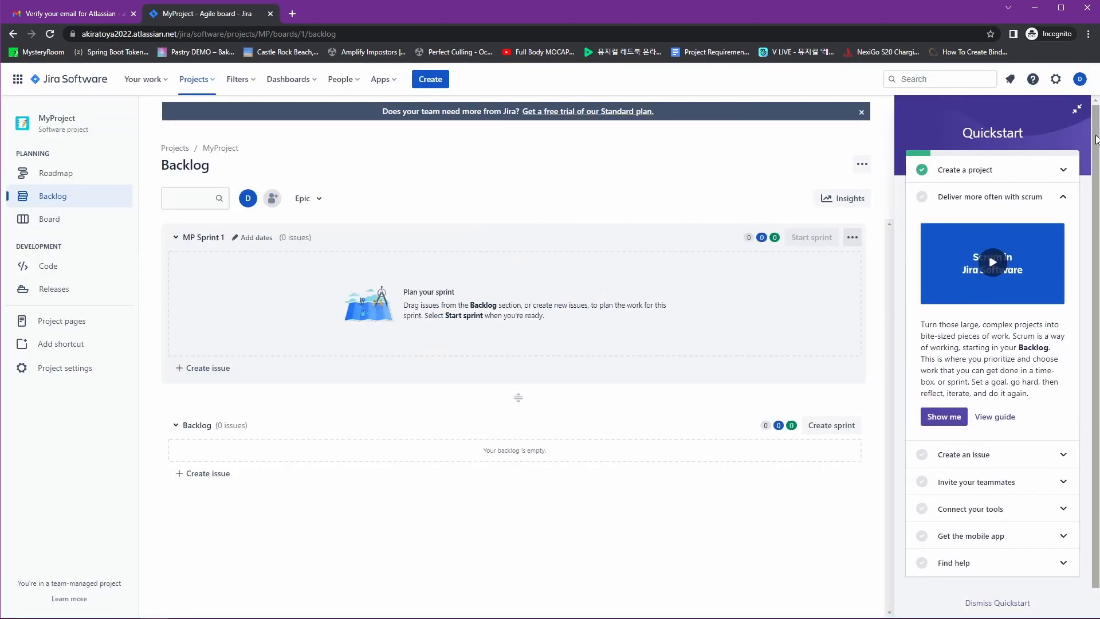
left_click(1076, 109)
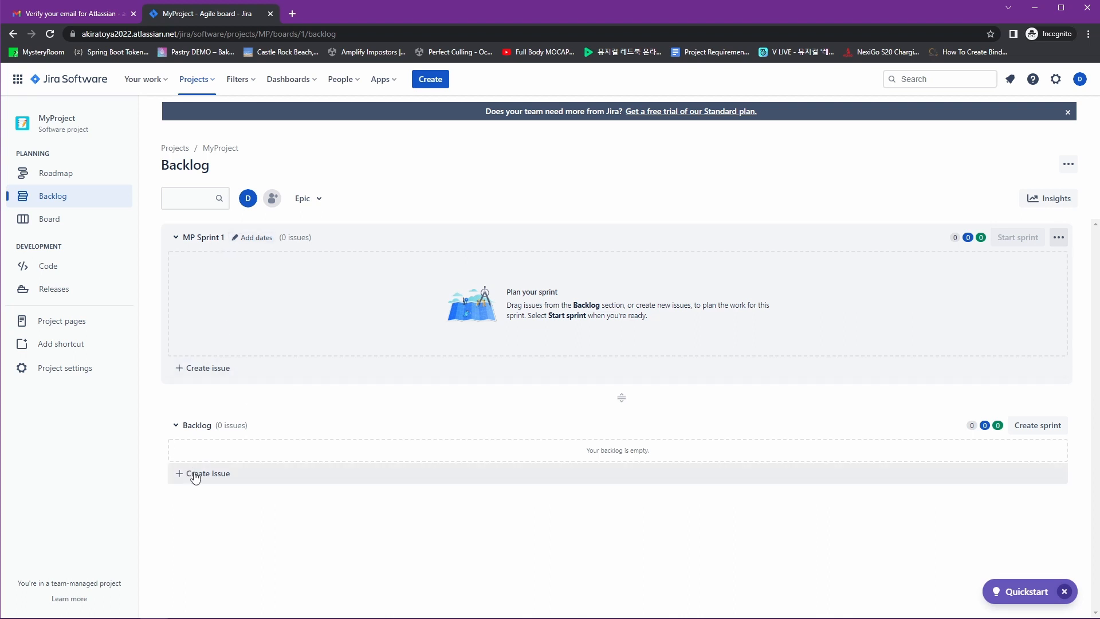
View the empty MP board, then return to the backlog and collapse MP Sprint 1
left_click(49, 219)
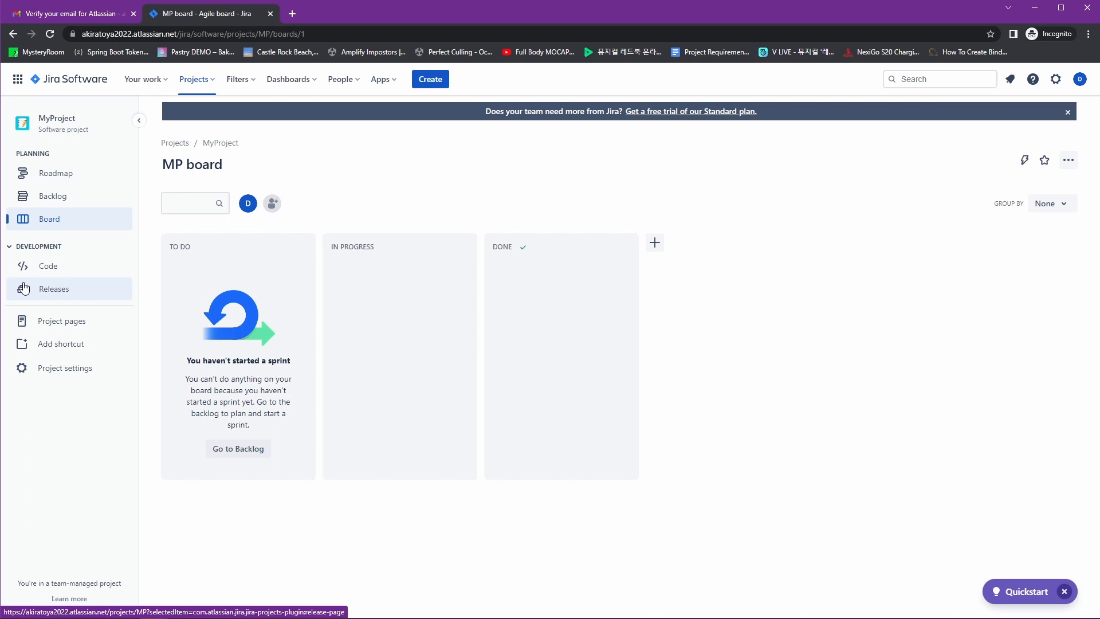
left_click(69, 199)
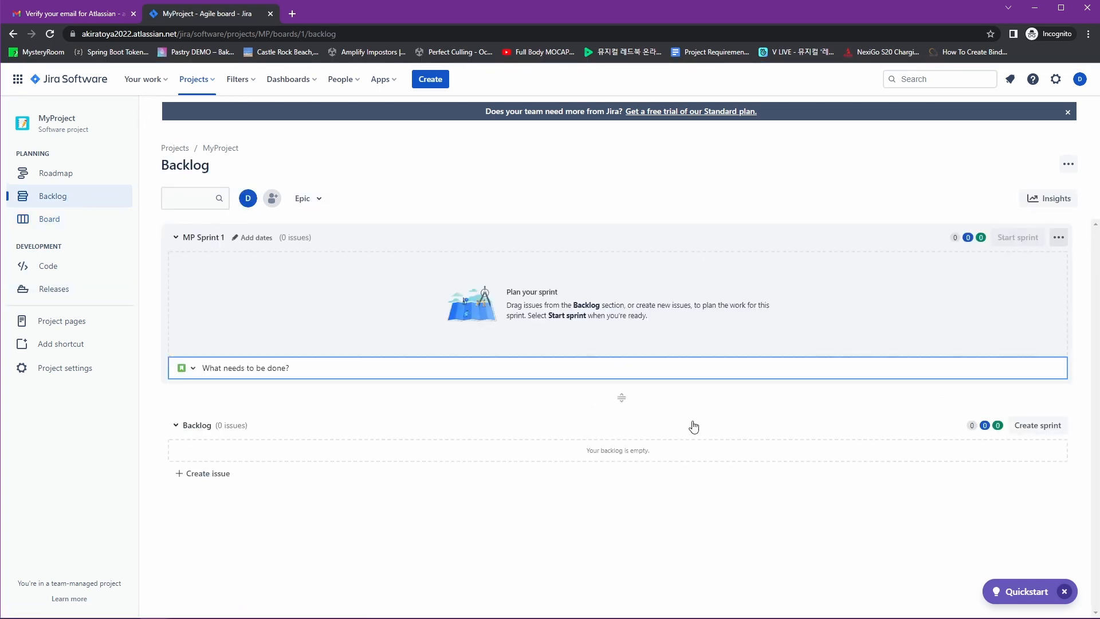
left_click(207, 240)
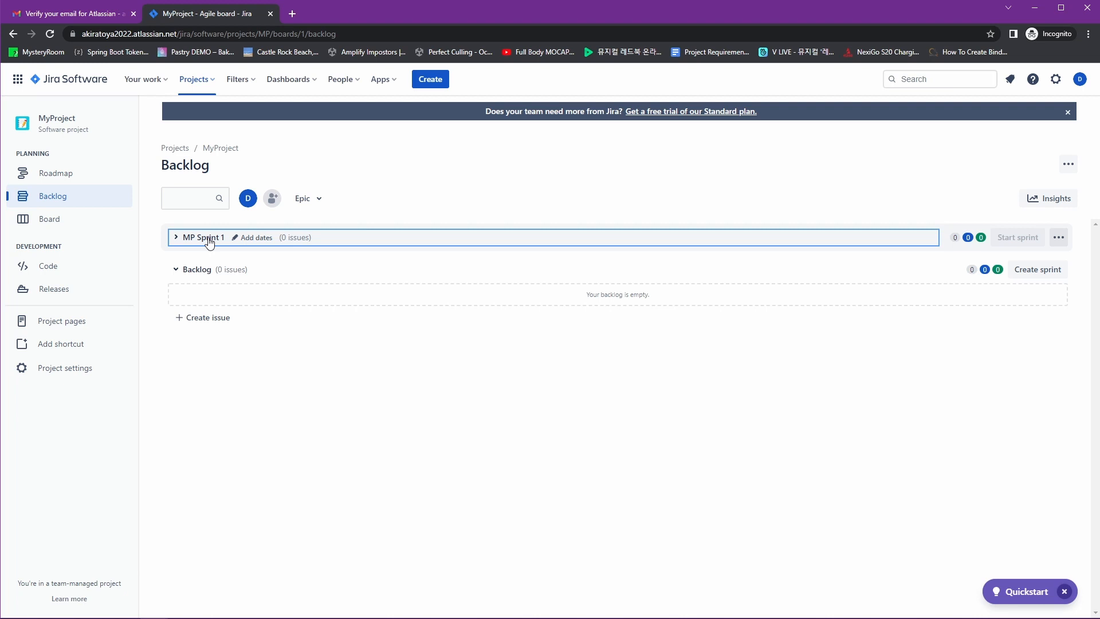
Create backlog issue MP-1 'Add ecommerce feature', correcting a mistyped first attempt
left_click(192, 270)
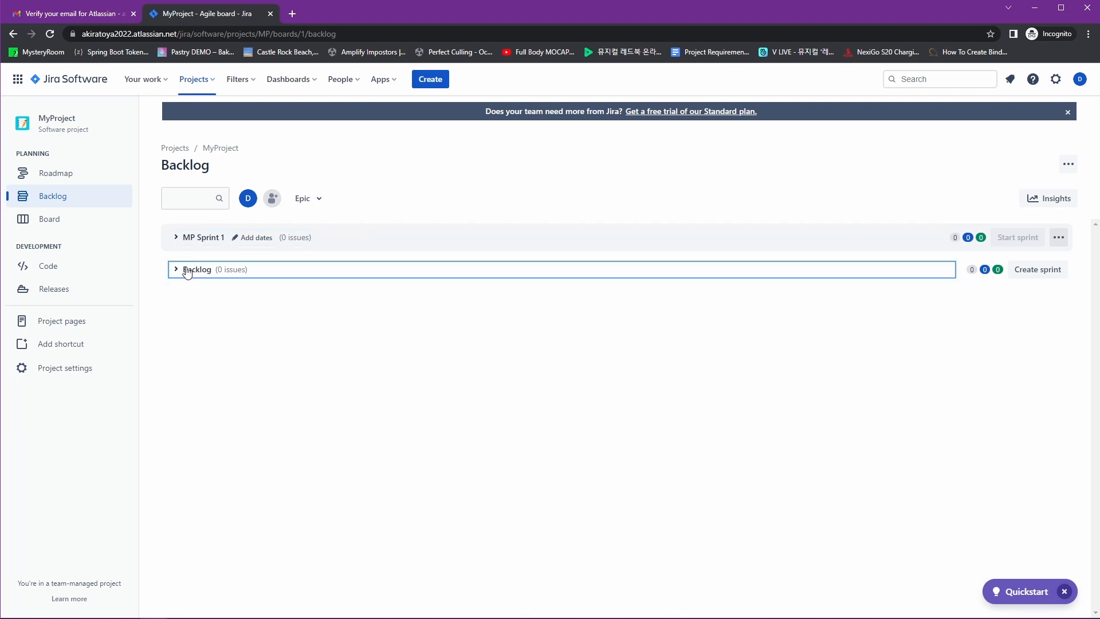
left_click(187, 270)
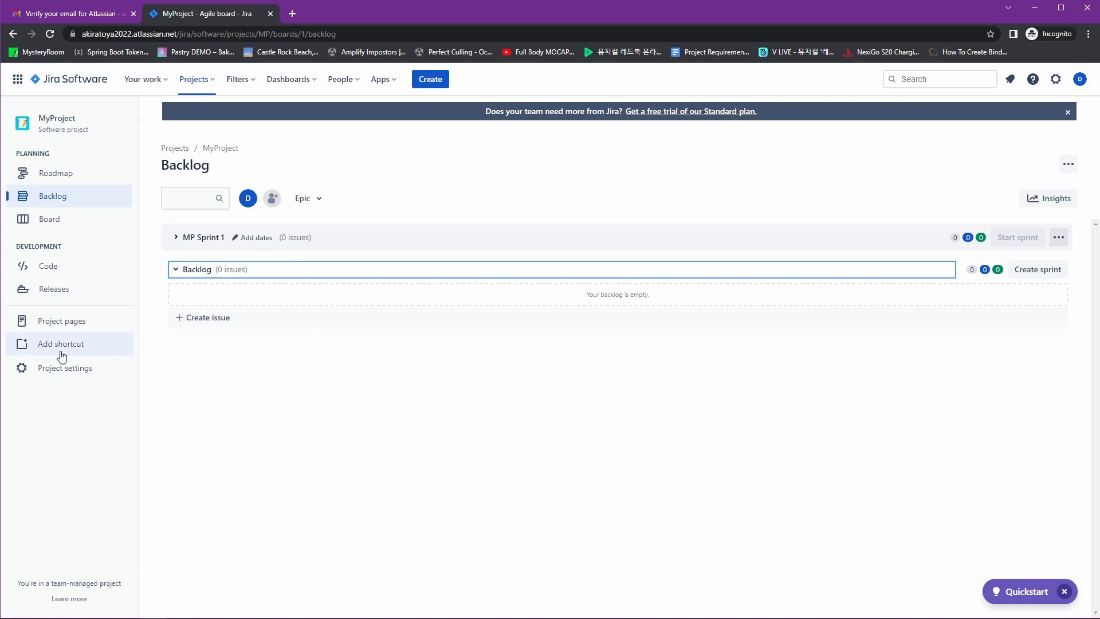
left_click(211, 321)
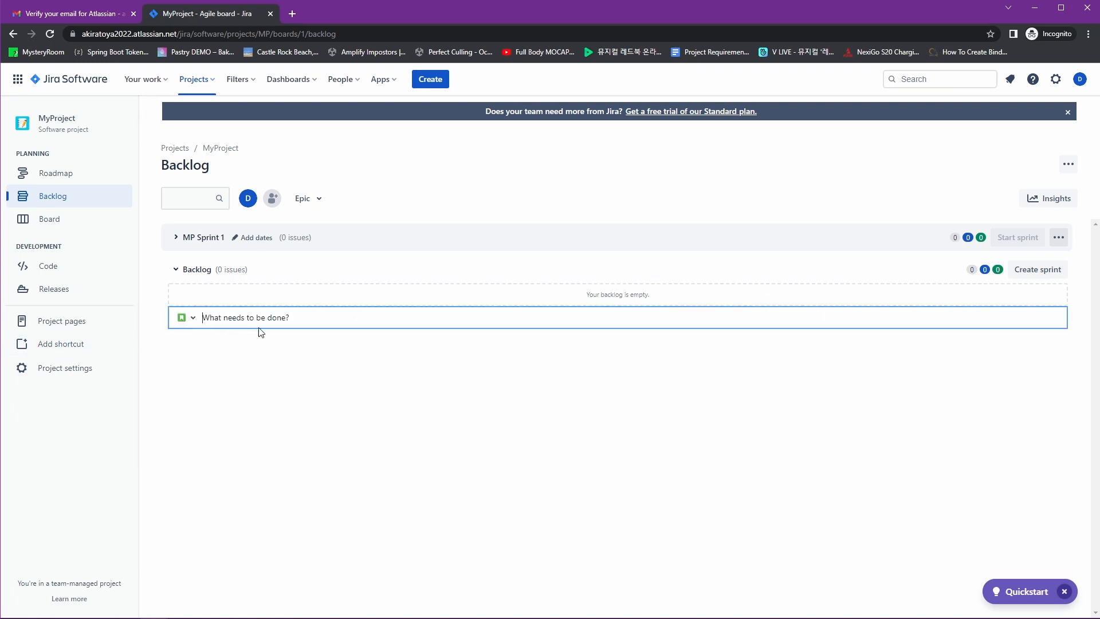
type("Added")
key("ctrl+a")
type("Add ecommerce feature")
key("Return")
left_click(496, 393)
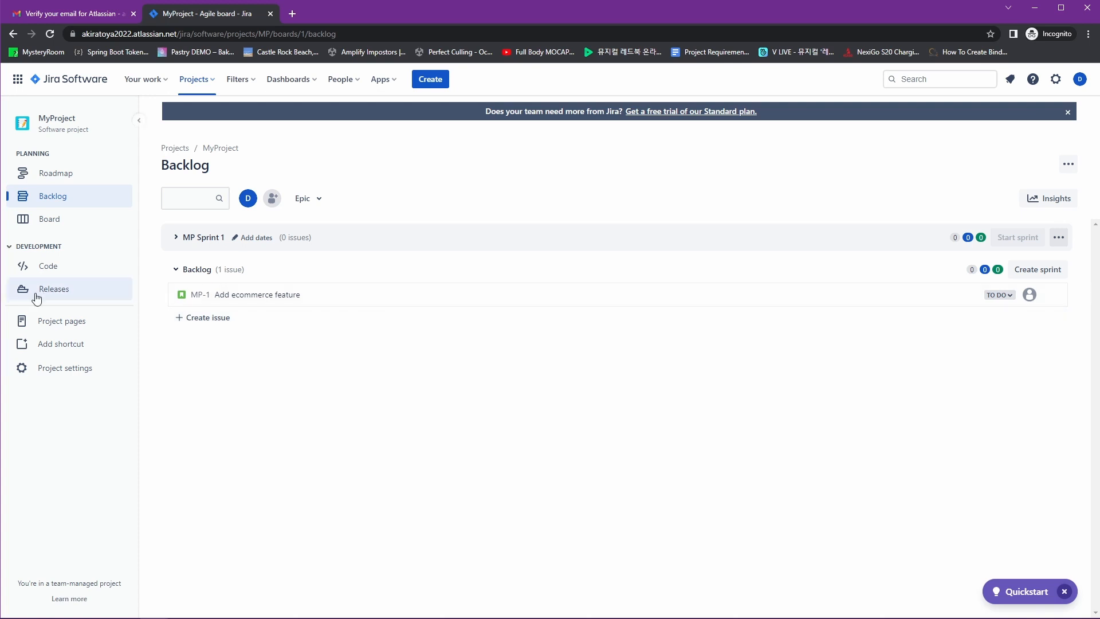
left_click(195, 274)
left_click(195, 274)
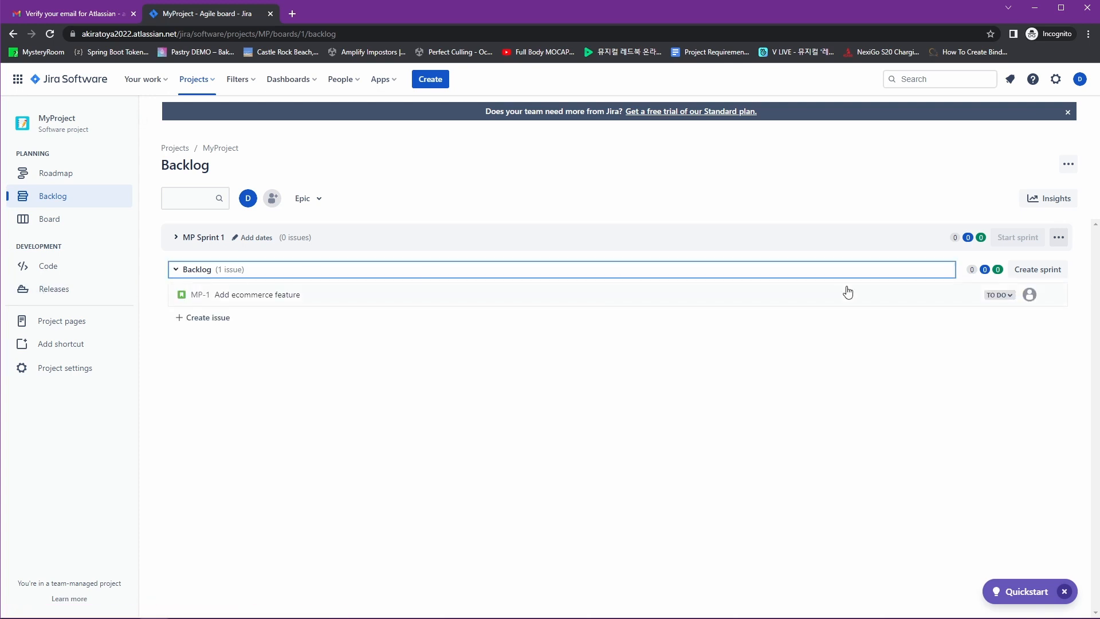
Add Story issues 'Login' and 'Products' to MP Sprint 1
left_click(218, 239)
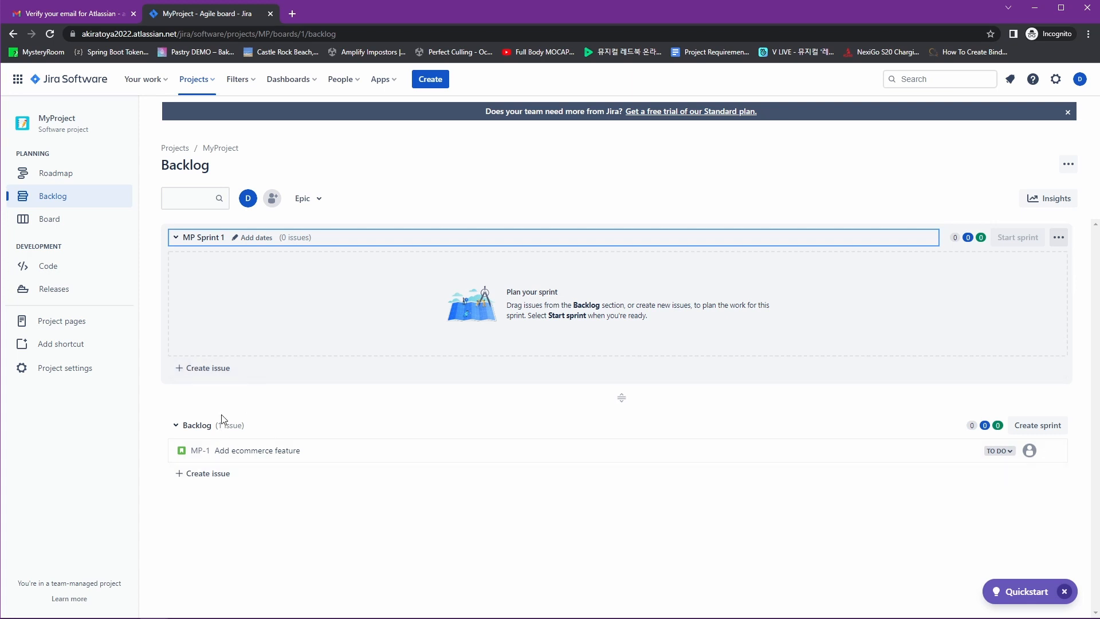
left_click(224, 368)
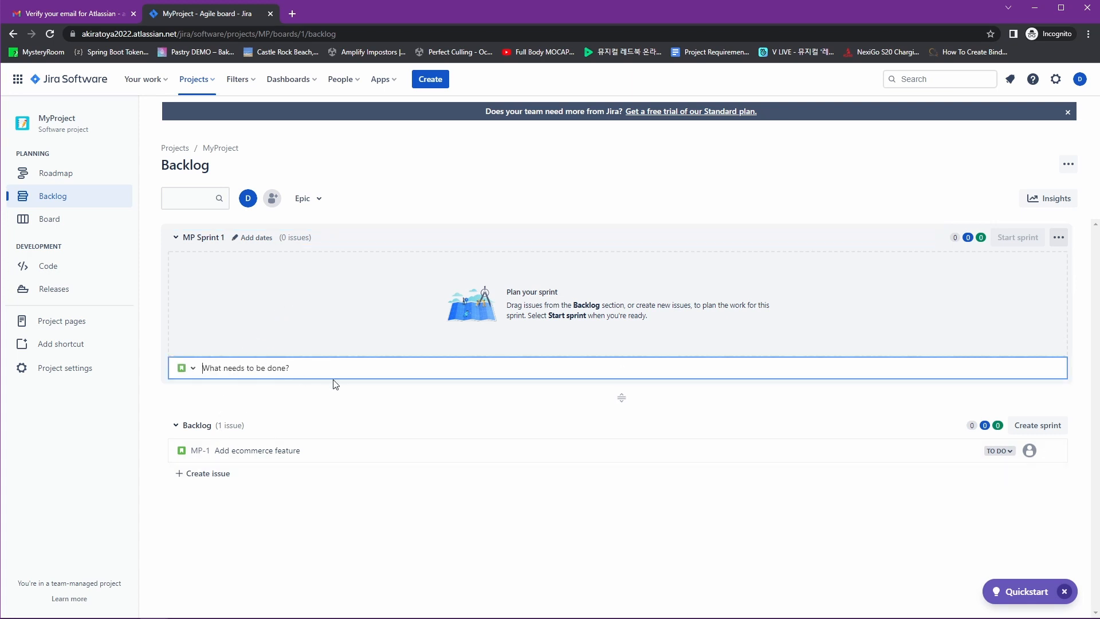
left_click(184, 369)
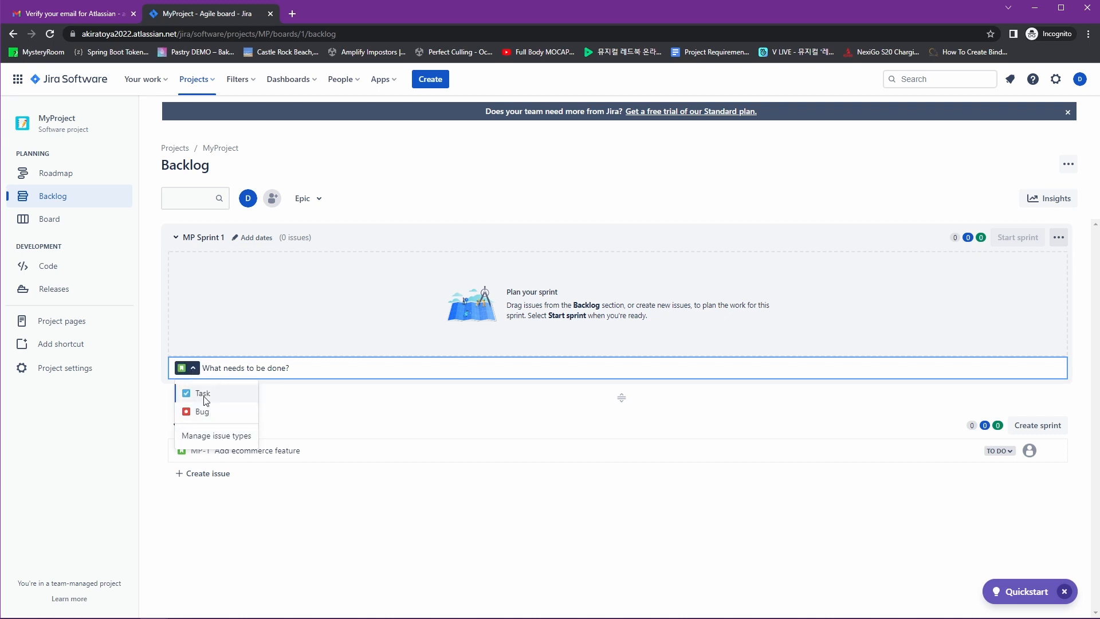
left_click(186, 393)
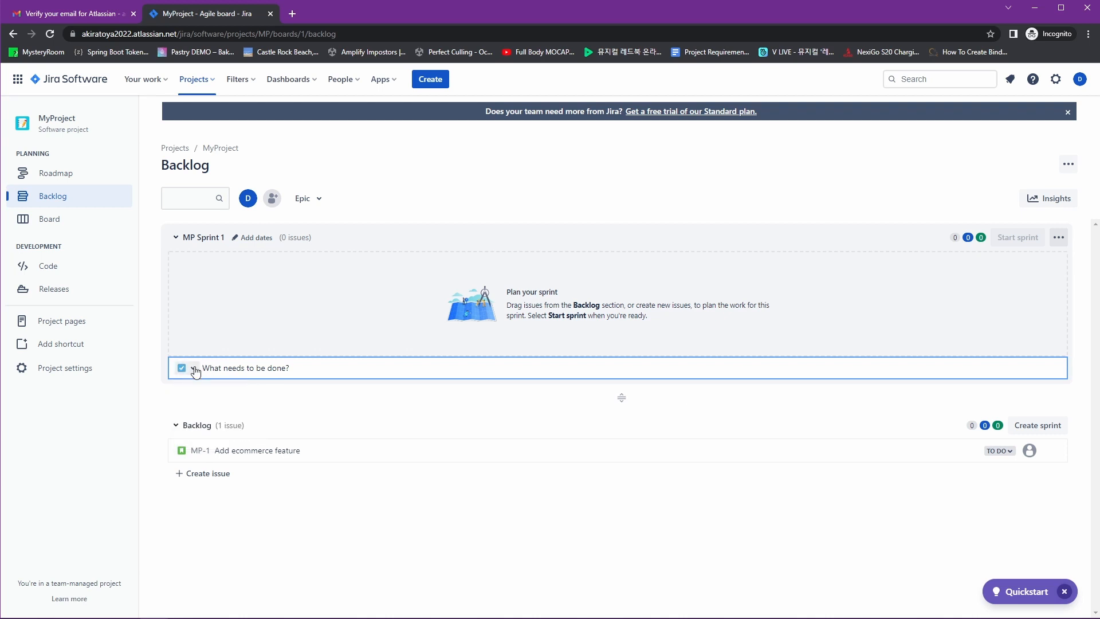
left_click(193, 368)
left_click(206, 395)
type("Login")
key("Return")
type("Products")
key("Return")
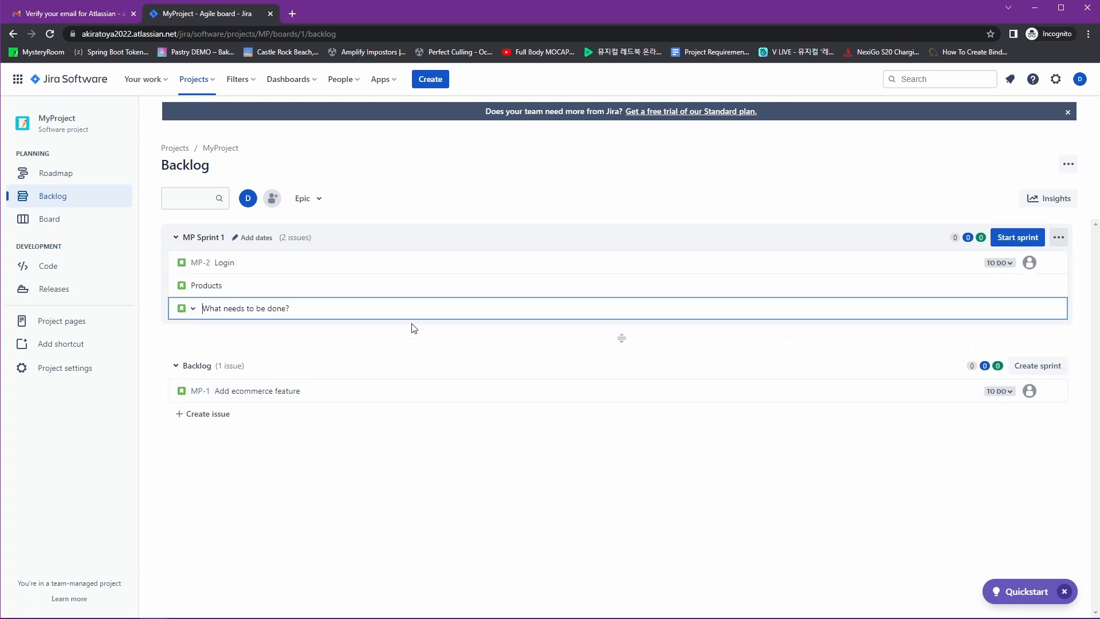
Leave MP-2 unassigned and MP-3 in To Do, then create MP Sprint 2
left_click(1030, 262)
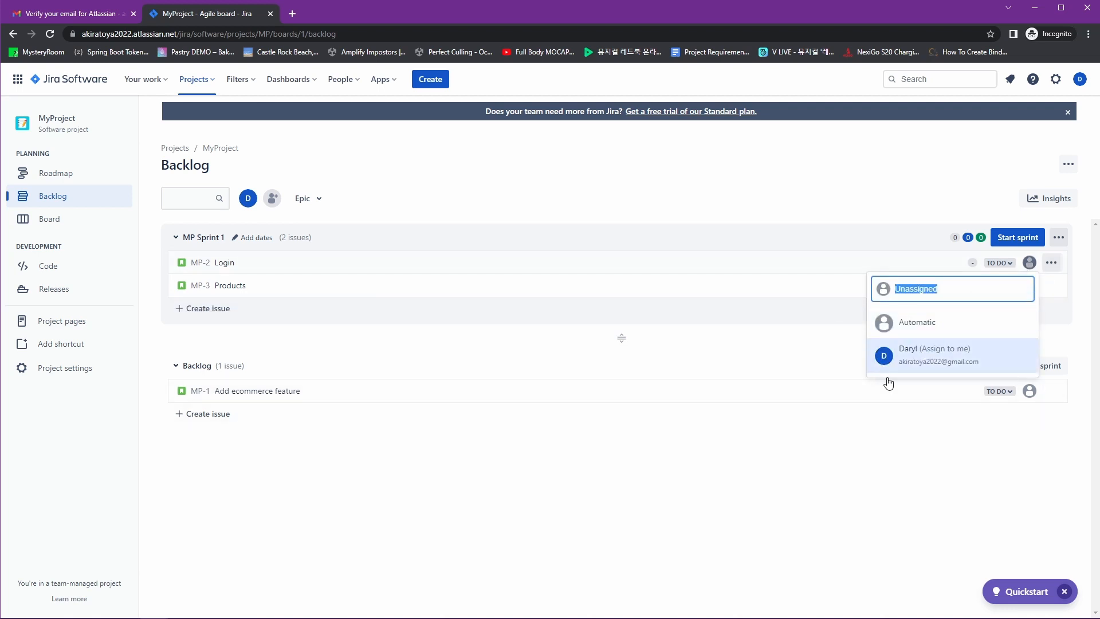
key("Escape")
left_click(1000, 285)
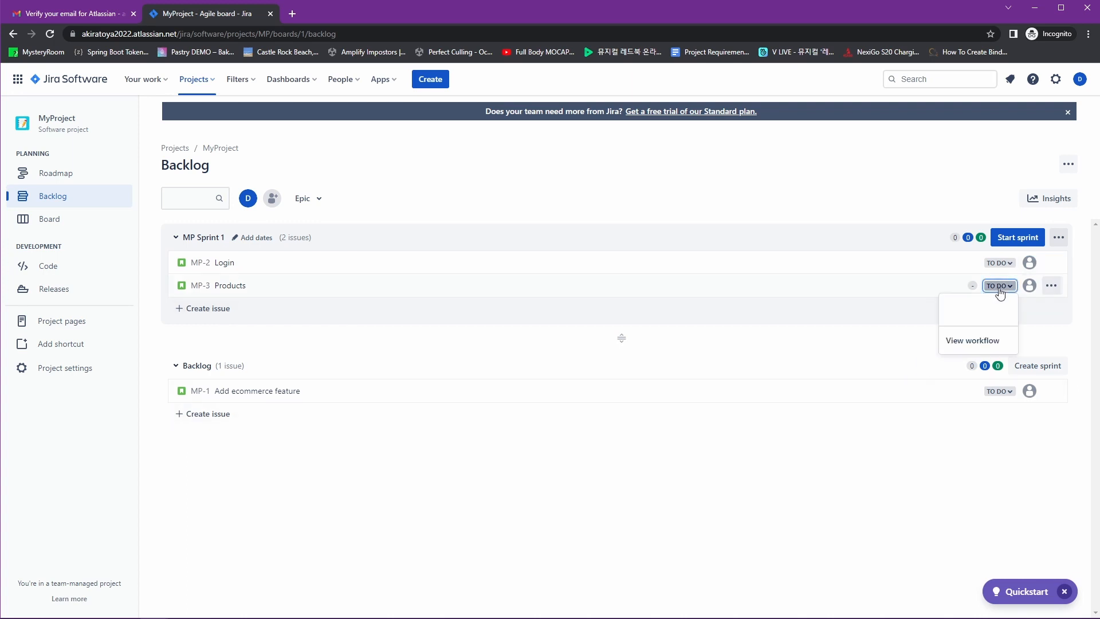
left_click(785, 488)
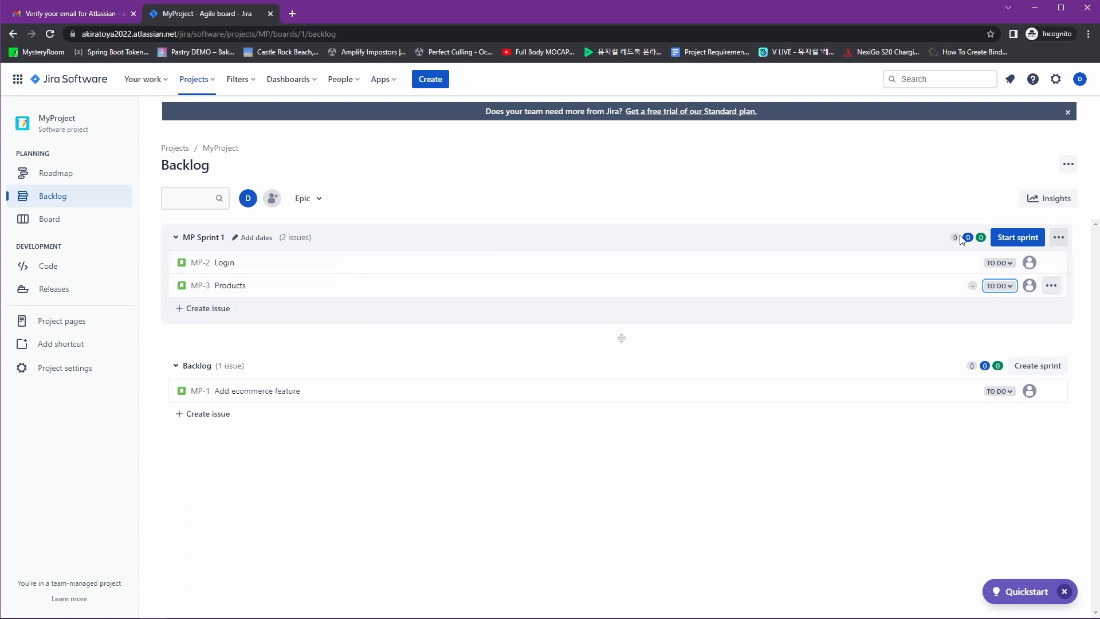
left_click(1031, 368)
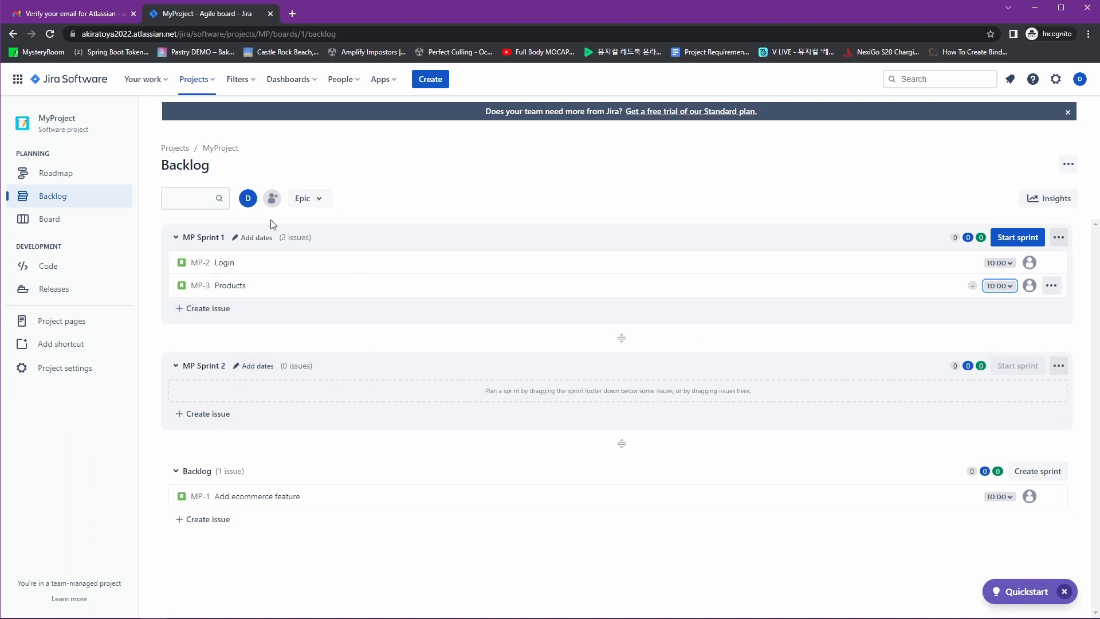
Give MP Sprint 1 a 1-week duration and goal 'Finish login and products module', then begin starting it
left_click(266, 238)
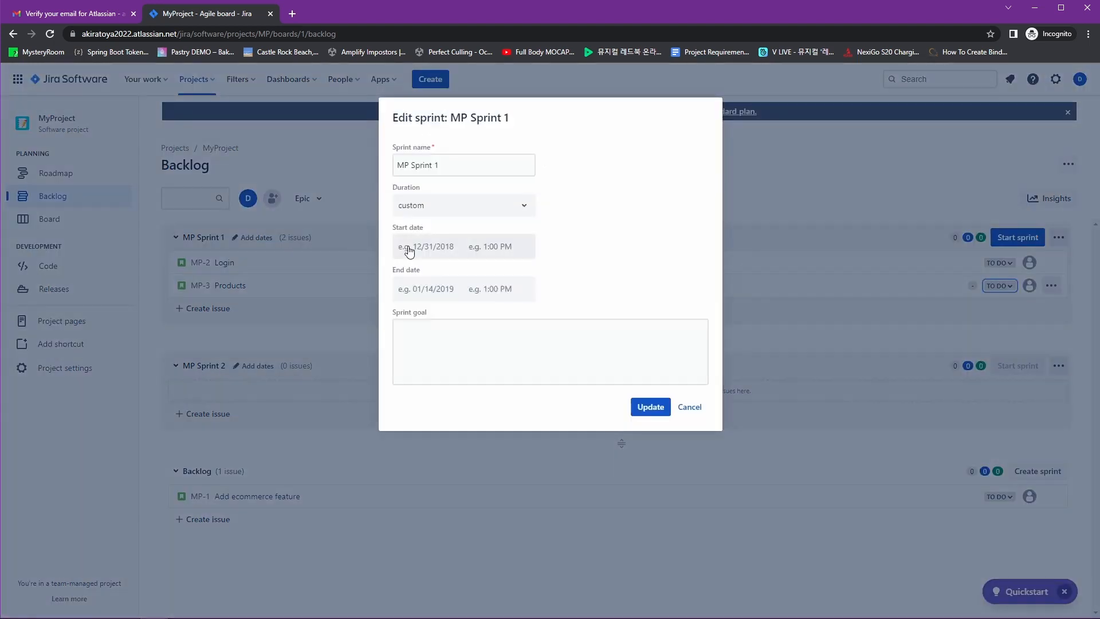
left_click(515, 210)
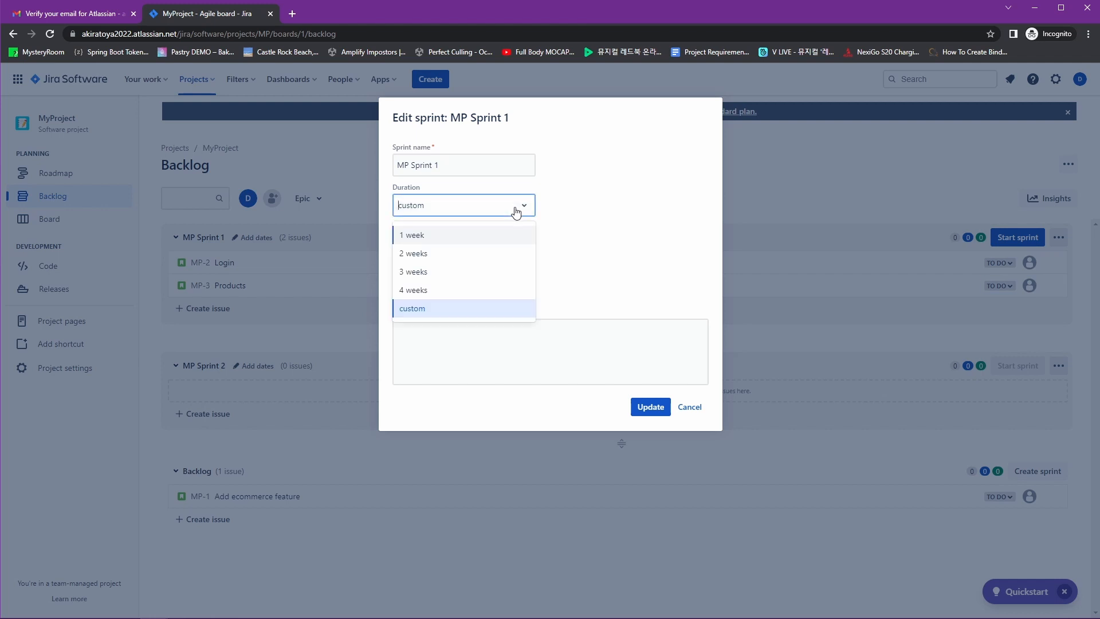
left_click(447, 234)
left_click(641, 366)
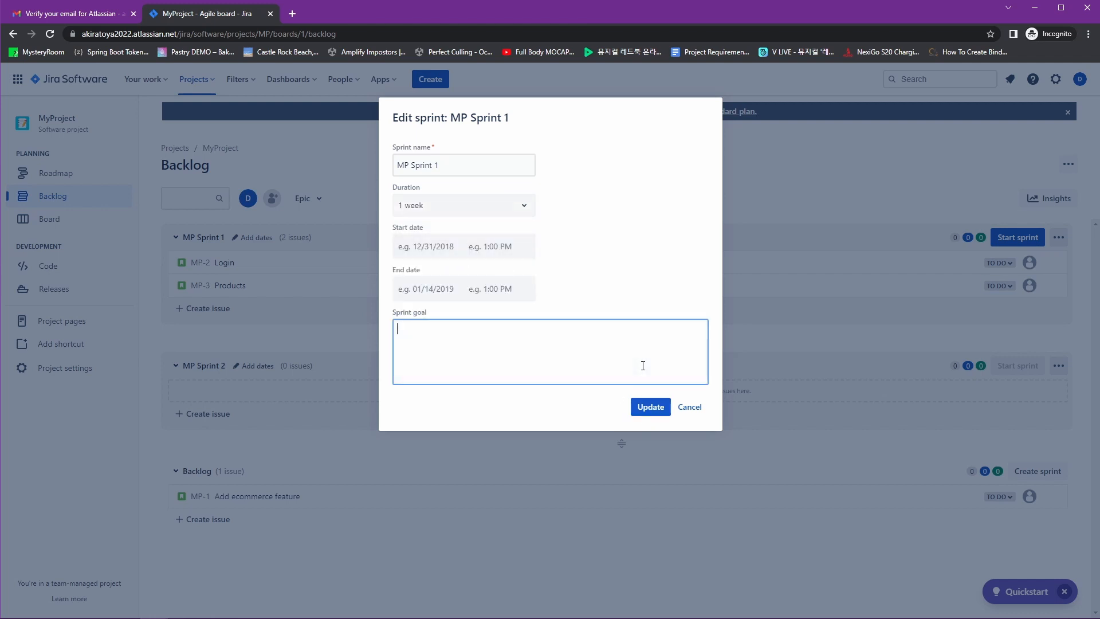
type("Finish login and products module")
left_click(651, 408)
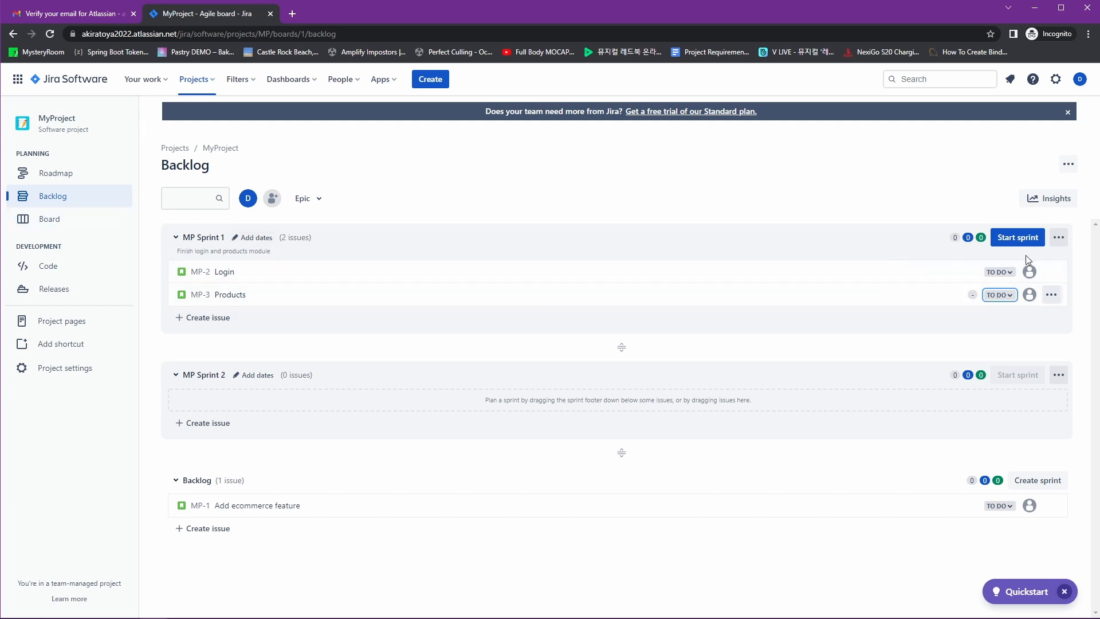
left_click(1017, 237)
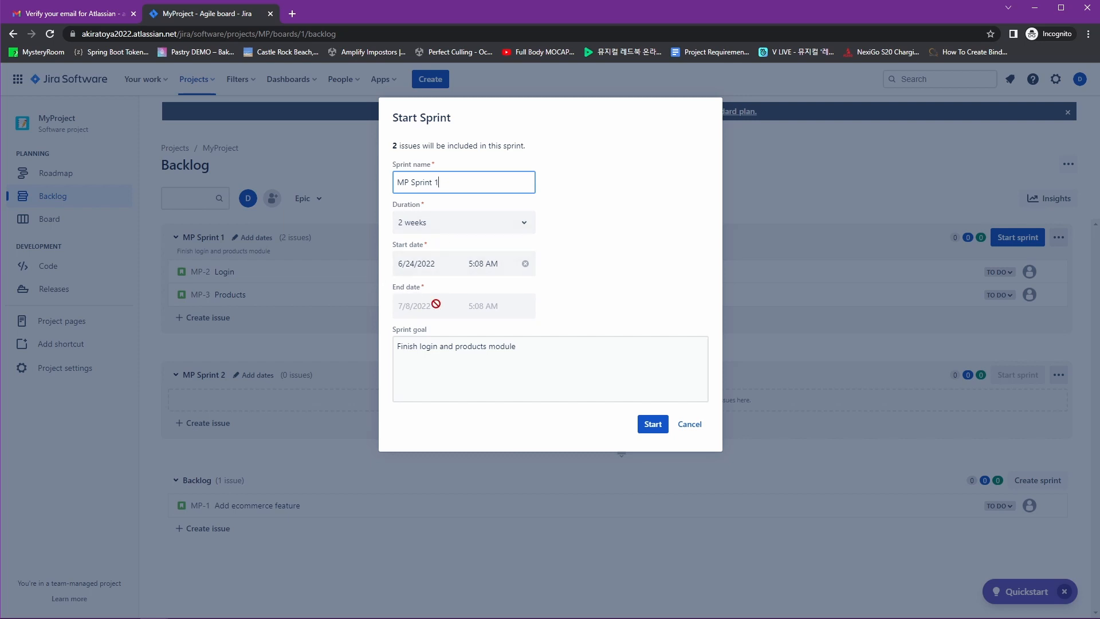
Start MP Sprint 1 (24 Jun – 8 Jul), view its board, and return to the backlog
left_click(653, 424)
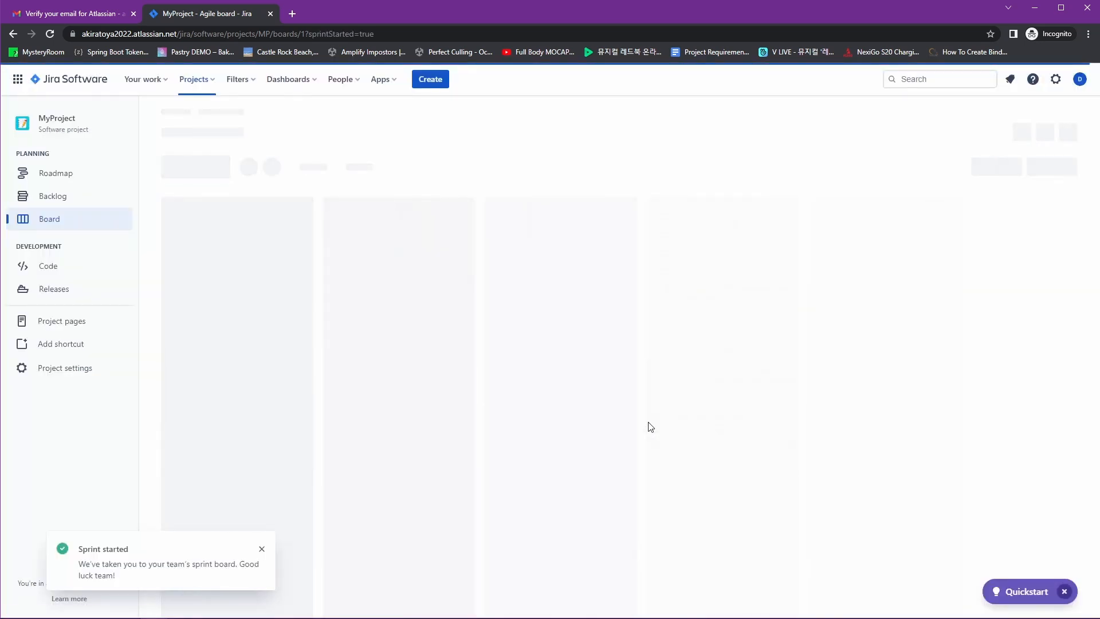
left_click(26, 220)
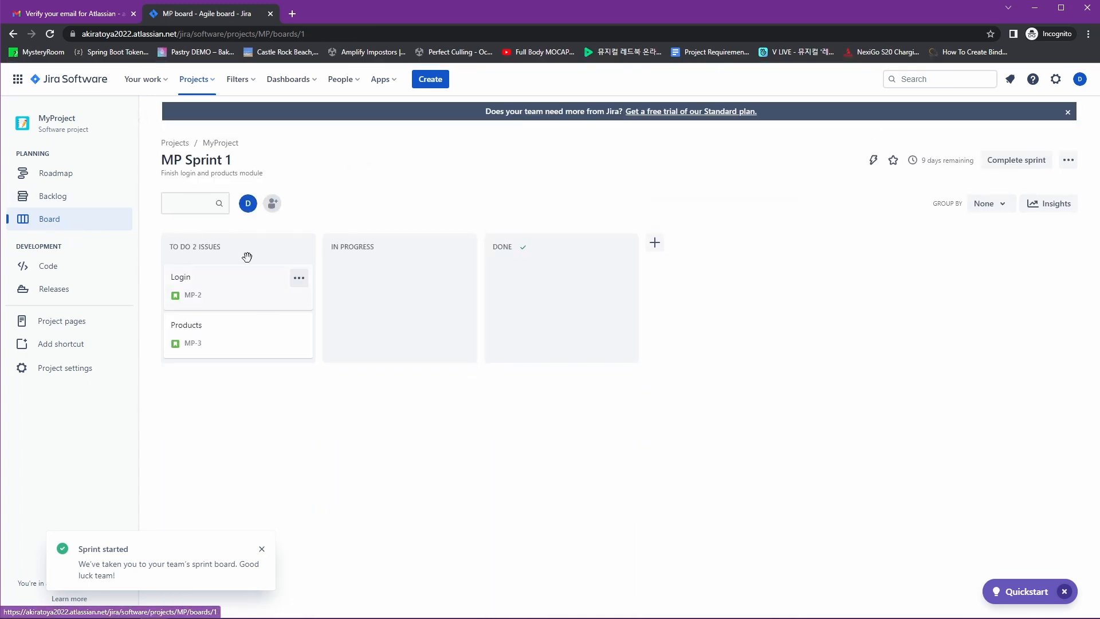
left_click(43, 200)
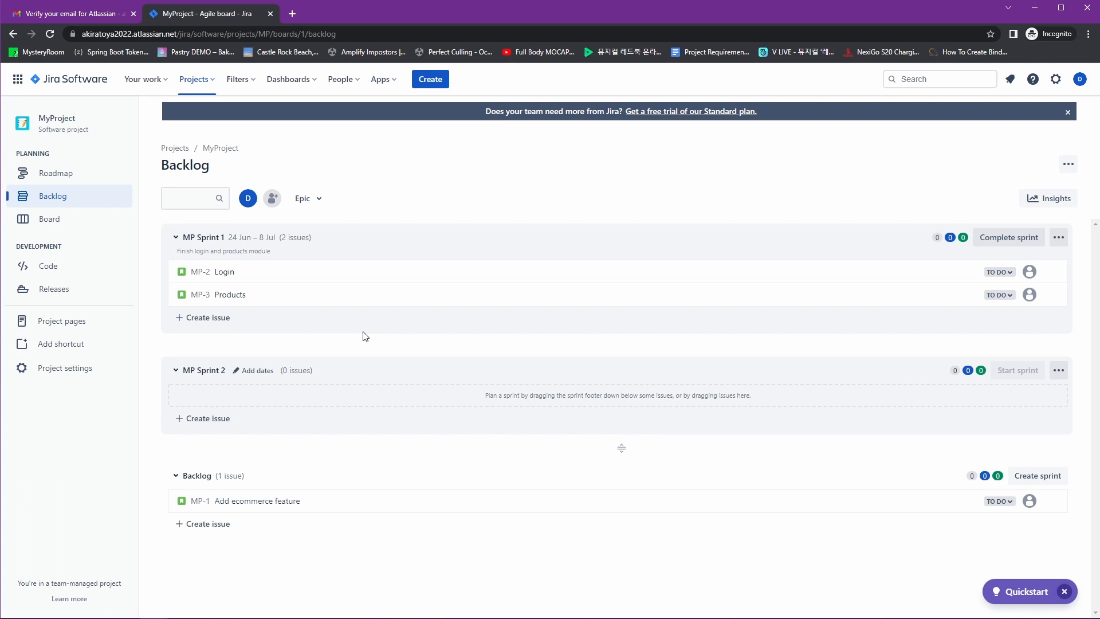
Create a Bug 'Fix login using username can't work' in MP Sprint 1
left_click(204, 318)
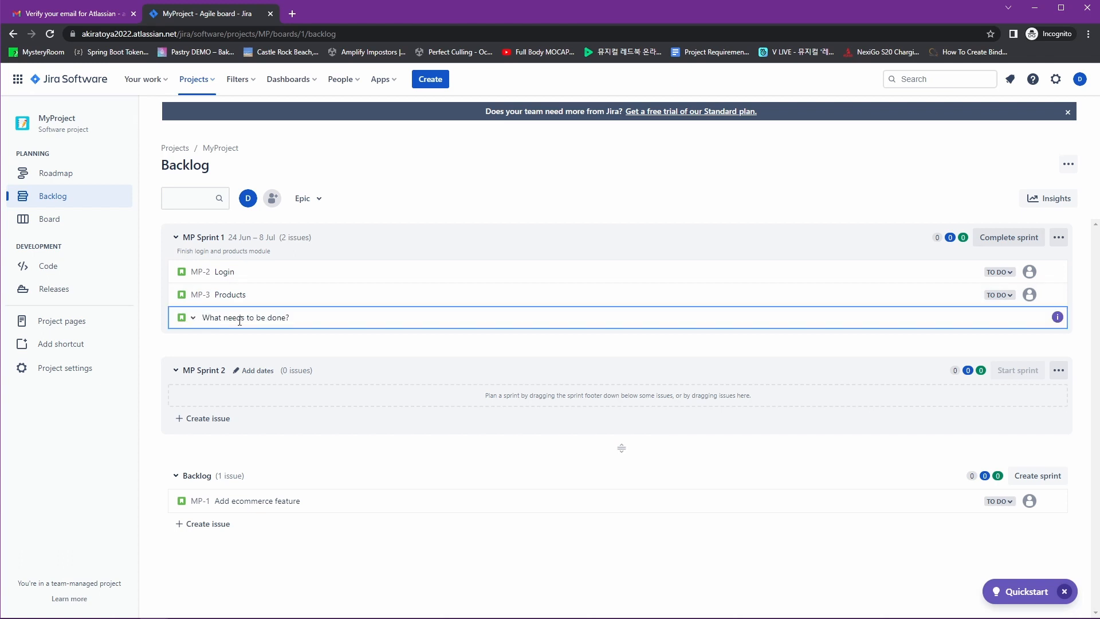
left_click(186, 317)
left_click(200, 359)
type("Fix login using username can't work")
key("Return")
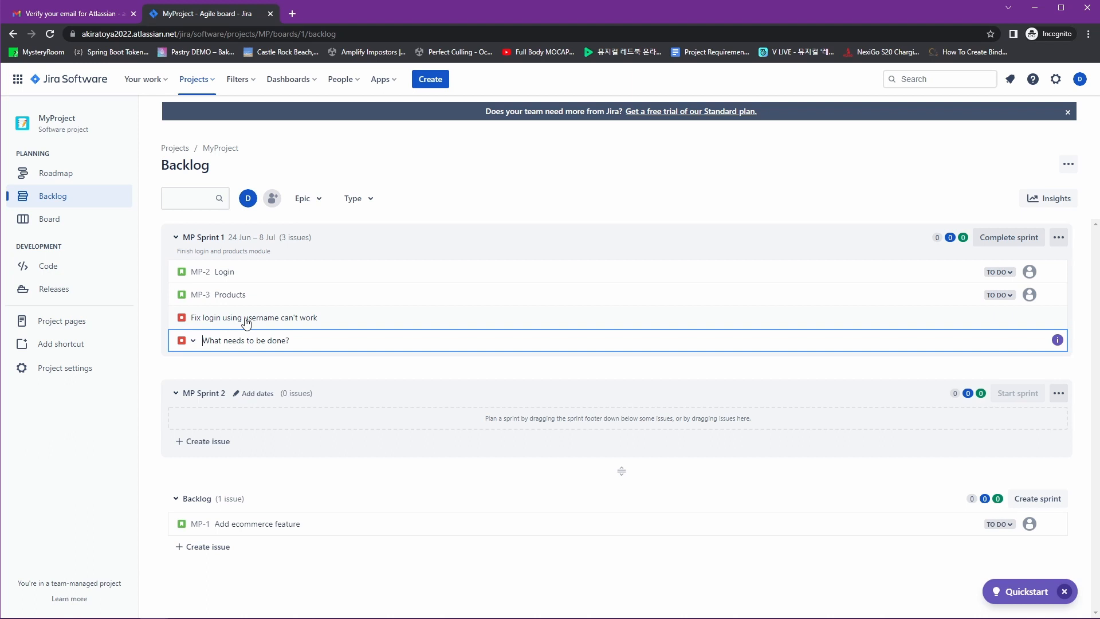
On the MP Sprint 1 board, move the Fix login bug to In Progress and Login to Done
left_click(72, 219)
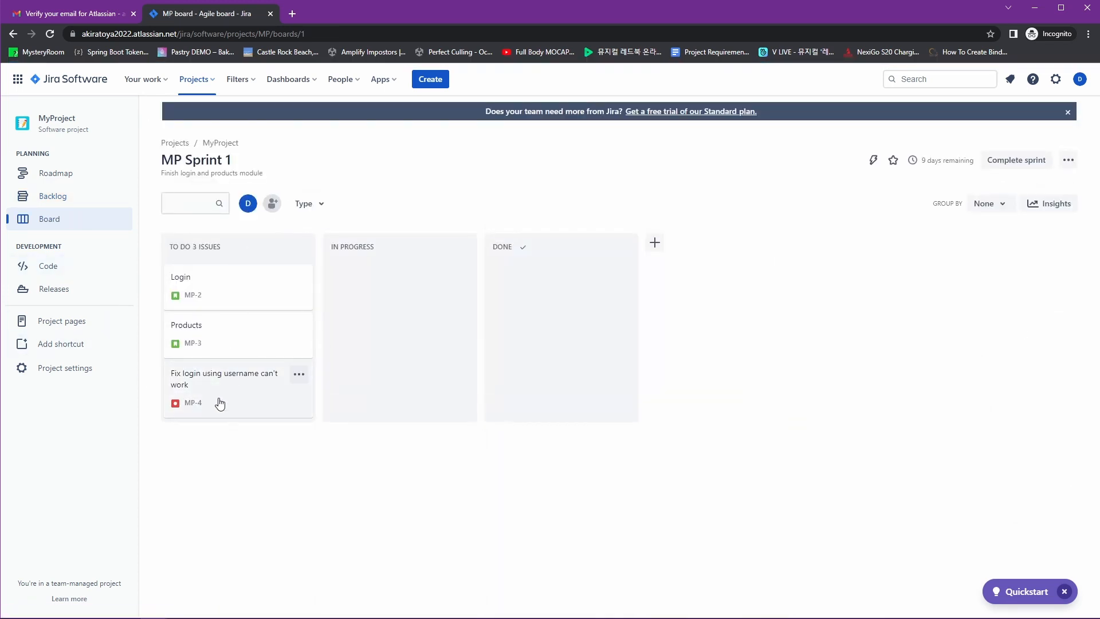
left_click_drag(209, 403, 389, 298)
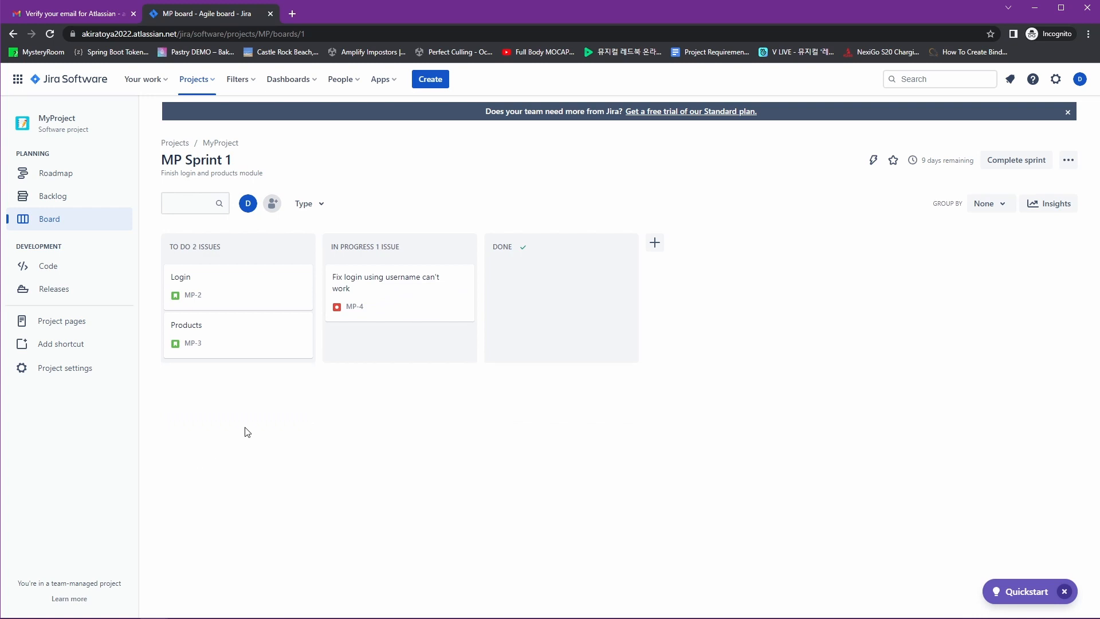
left_click_drag(242, 293, 356, 287)
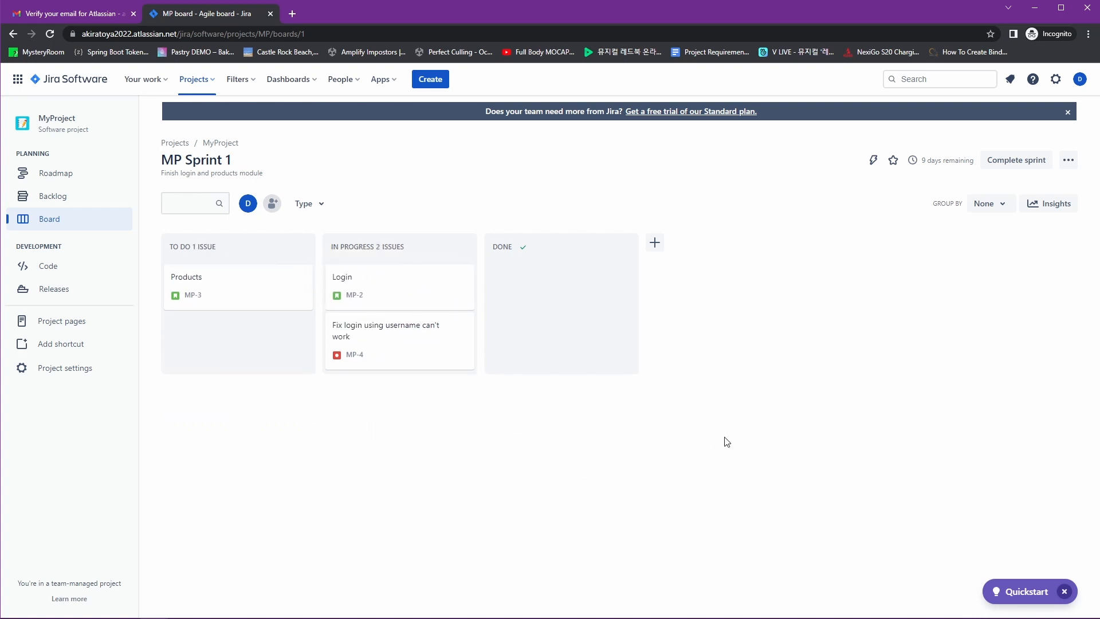
left_click_drag(393, 302, 559, 286)
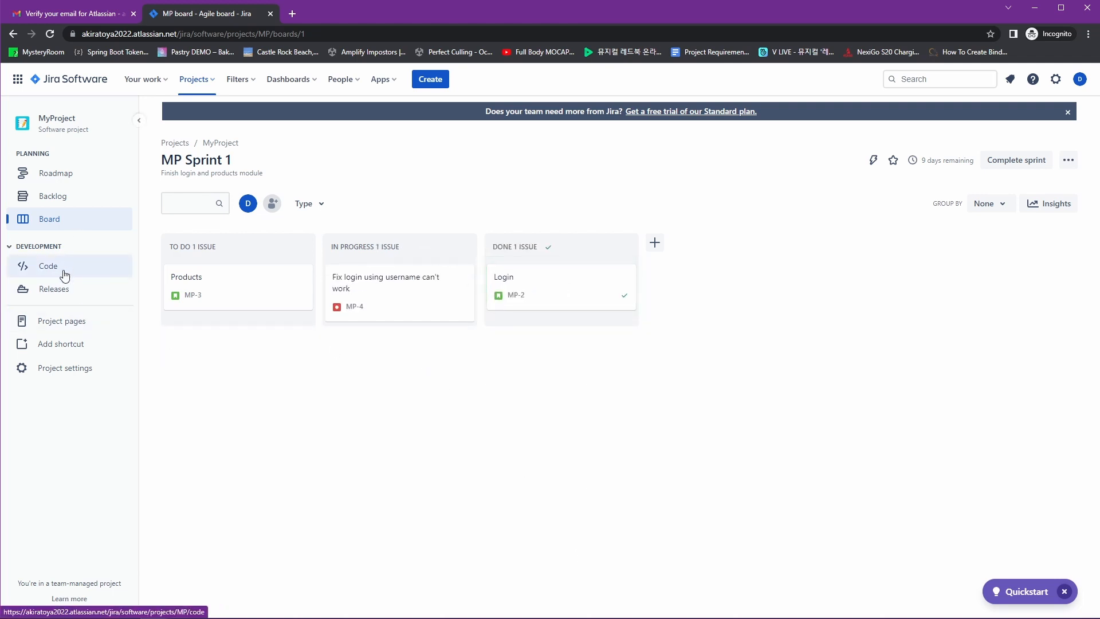
Move bug MP-4 and Products MP-3 into the Done column
left_click(95, 202)
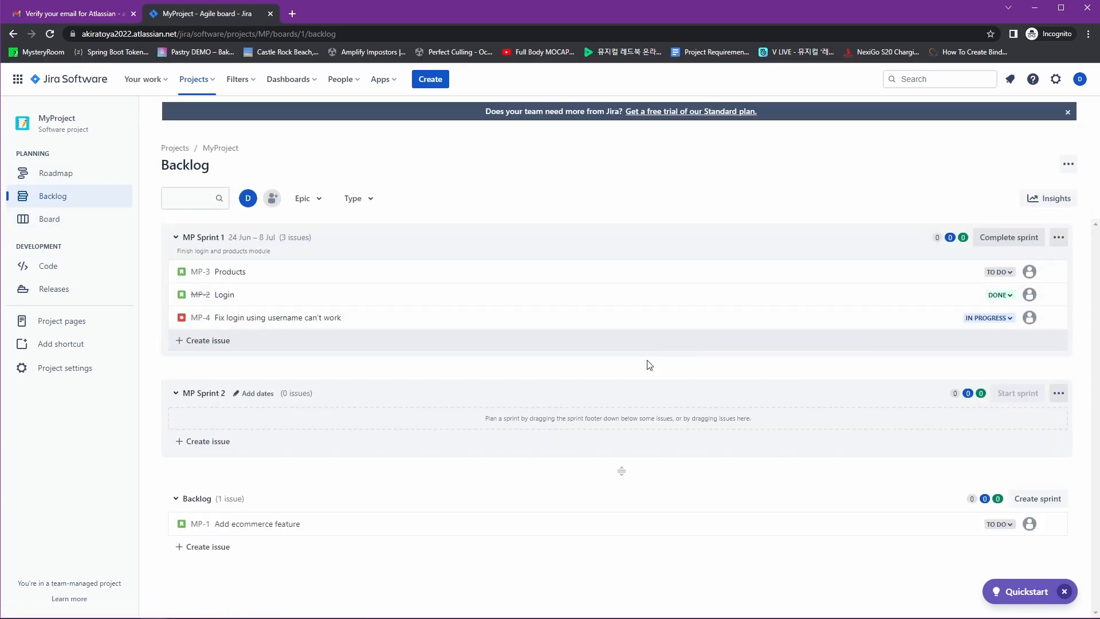
left_click(69, 221)
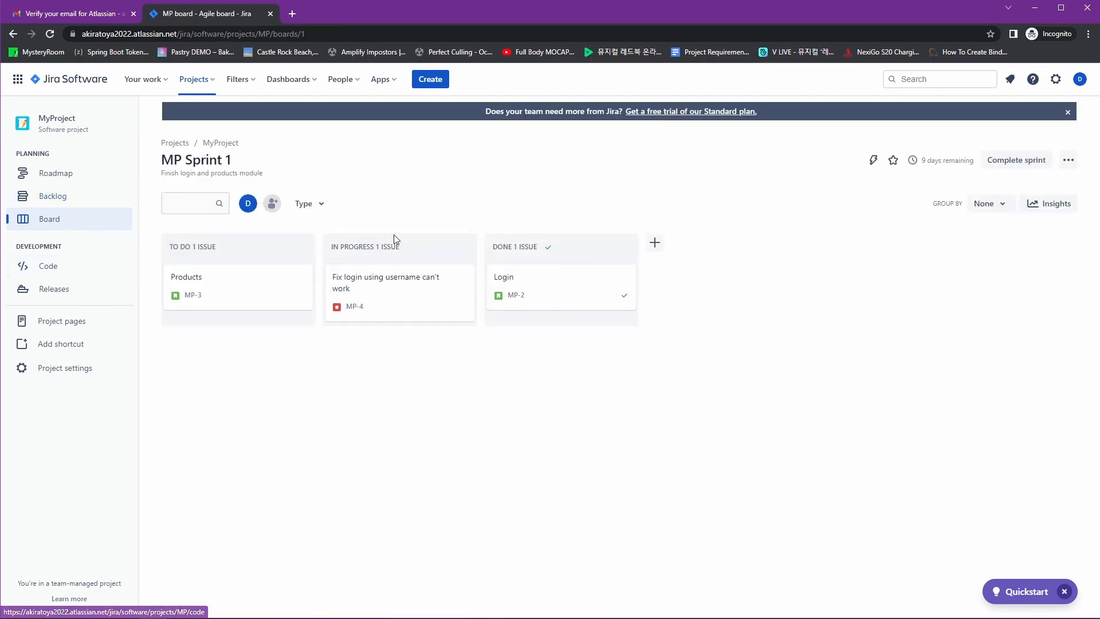
left_click_drag(373, 304, 562, 317)
left_click_drag(242, 298, 550, 360)
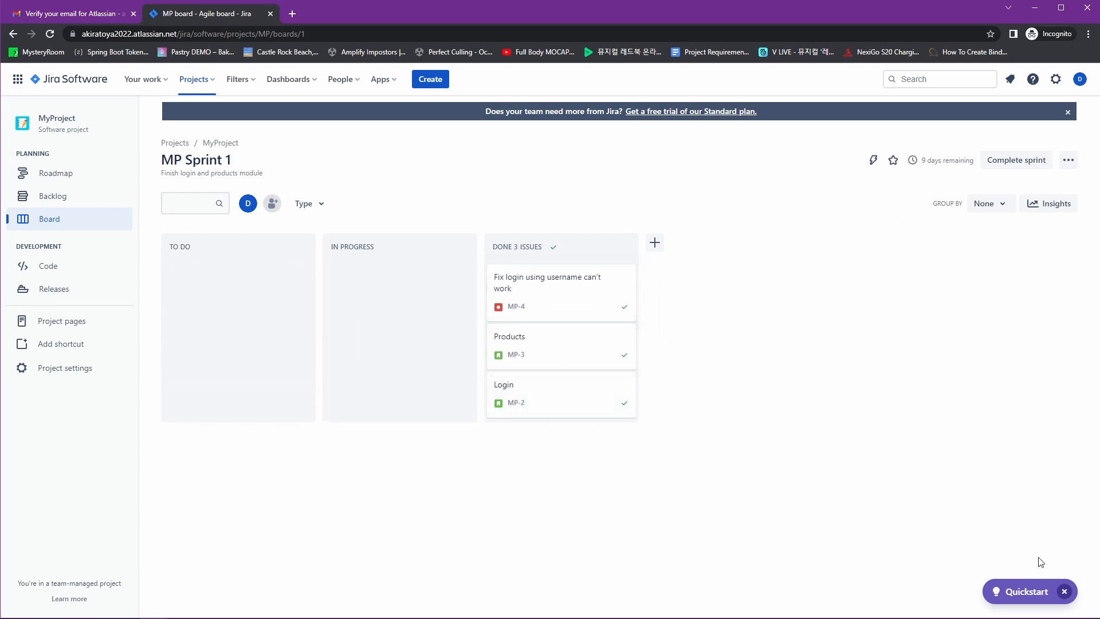
Complete MP Sprint 1 and move issue MP-1 into MP Sprint 2
left_click(1022, 163)
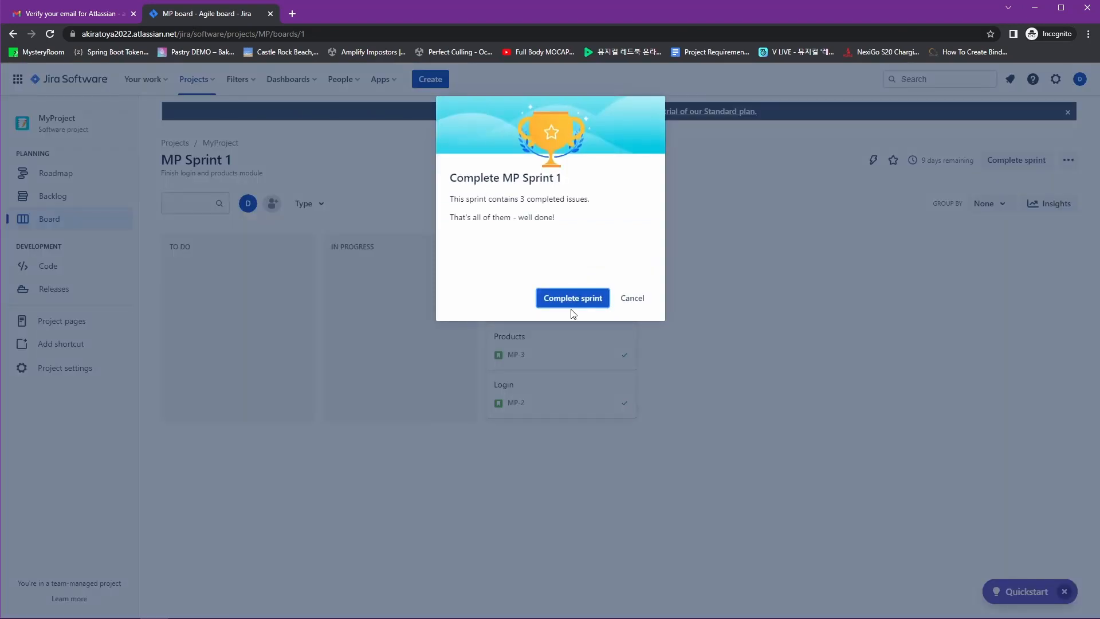
left_click(575, 300)
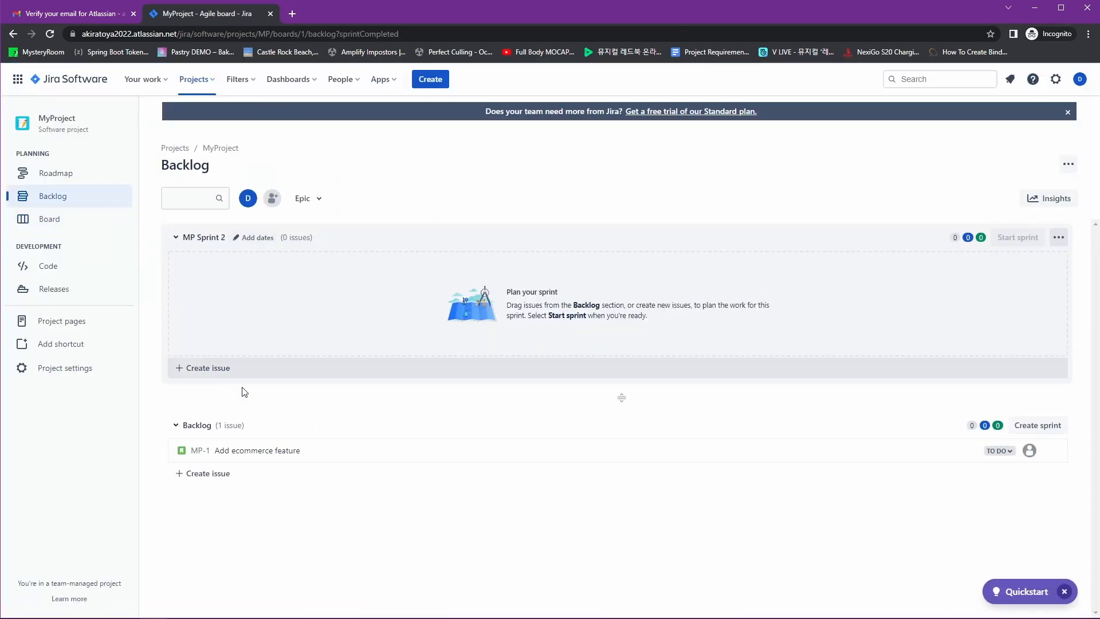
left_click_drag(281, 462, 278, 369)
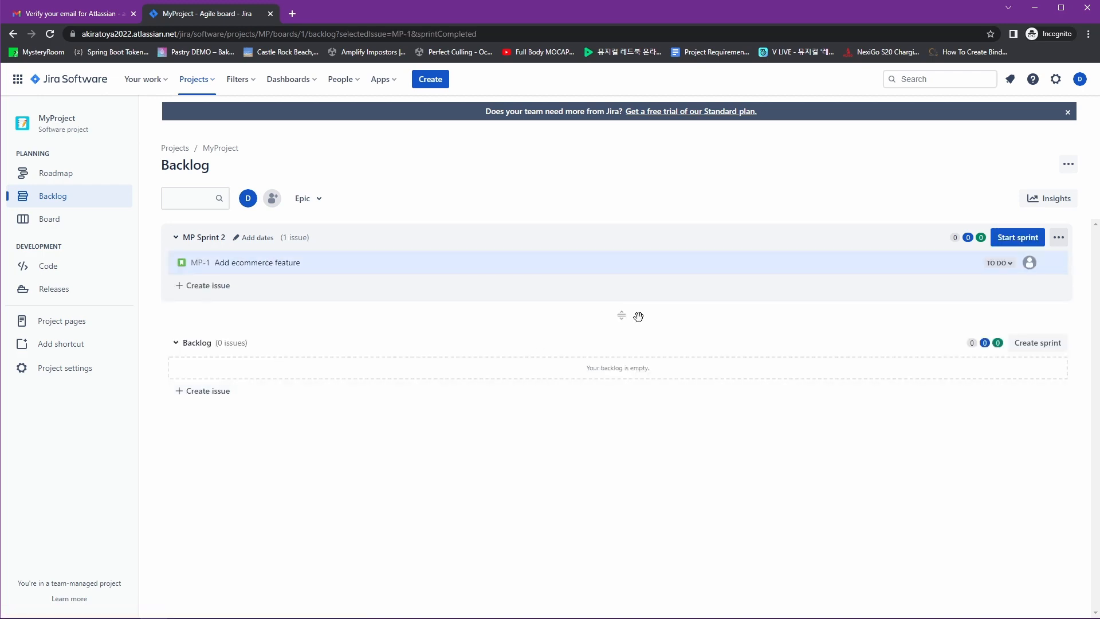
Start MP Sprint 2 with a 1-week duration and move MP-1 to In Progress
left_click(1003, 242)
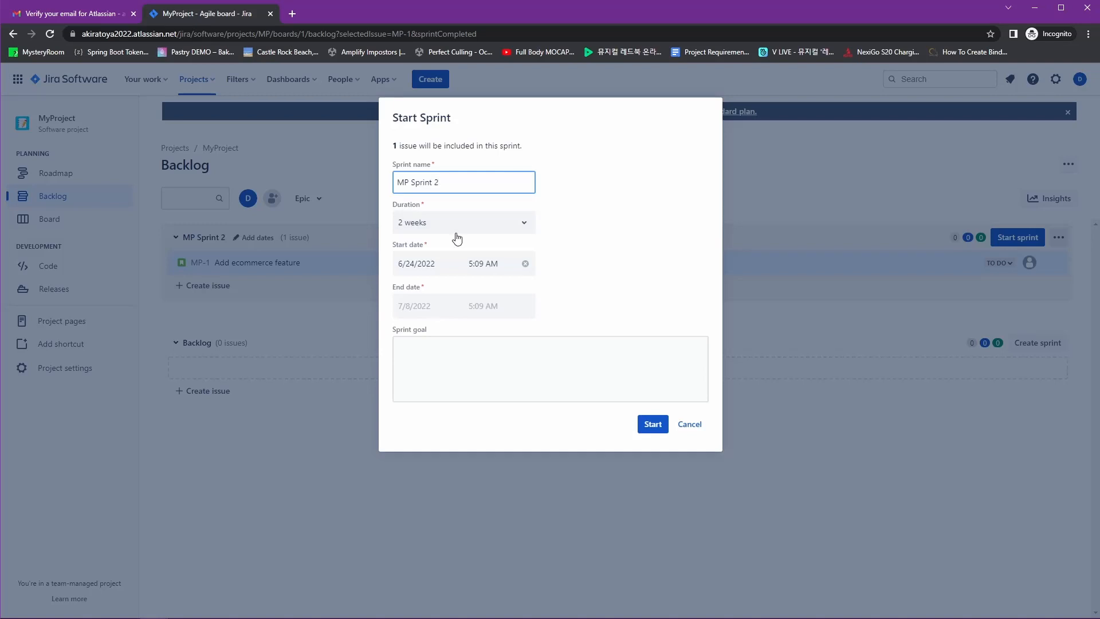
left_click(472, 228)
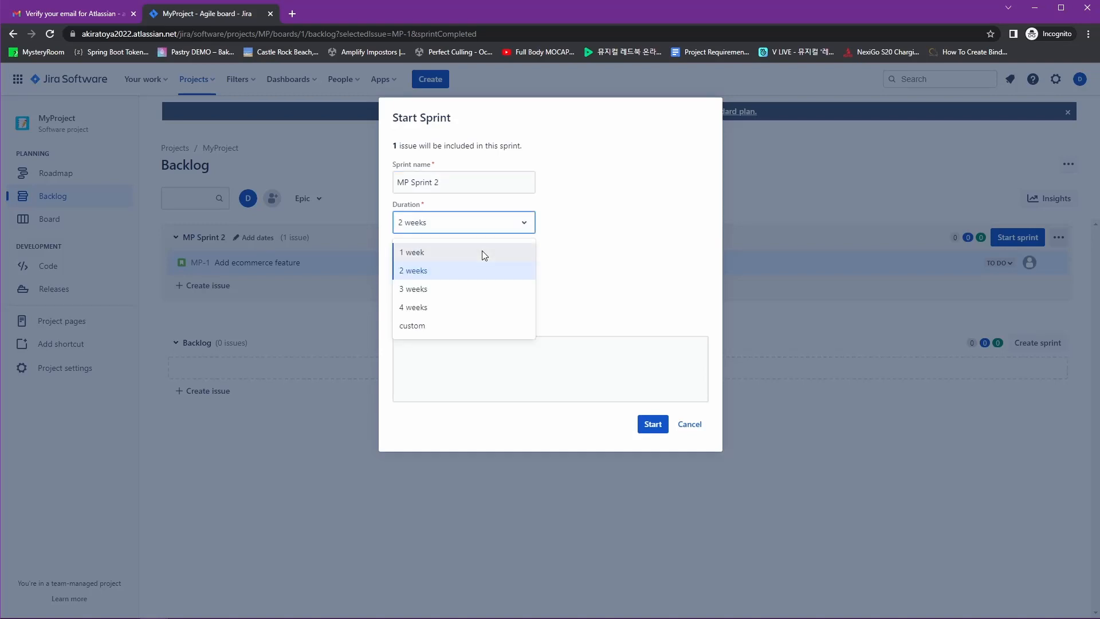
left_click(483, 252)
left_click(652, 424)
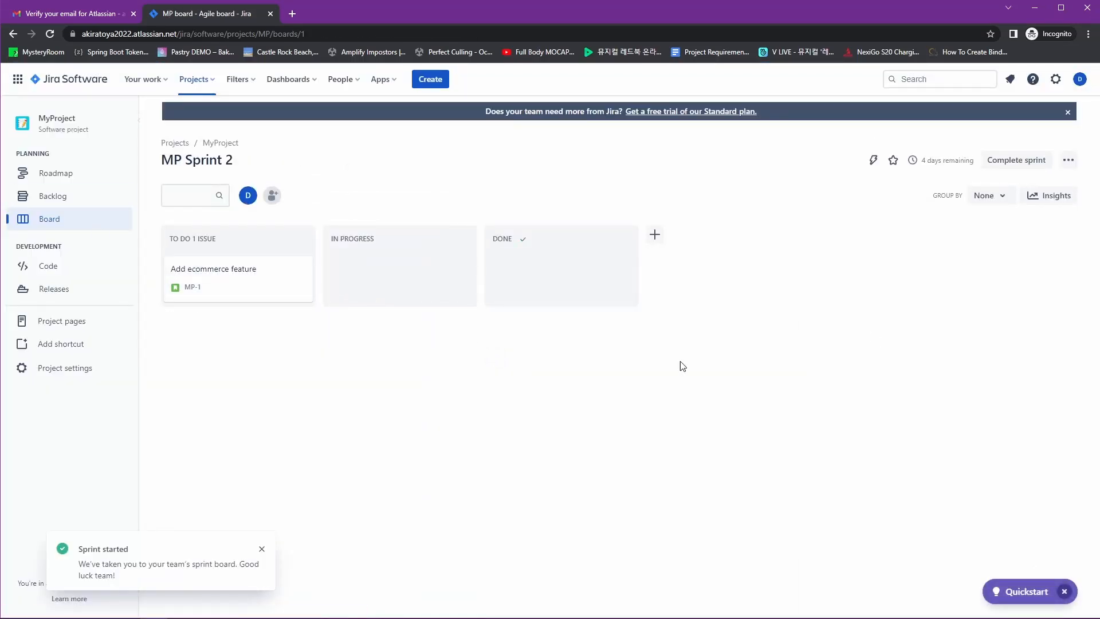
left_click_drag(238, 285, 400, 284)
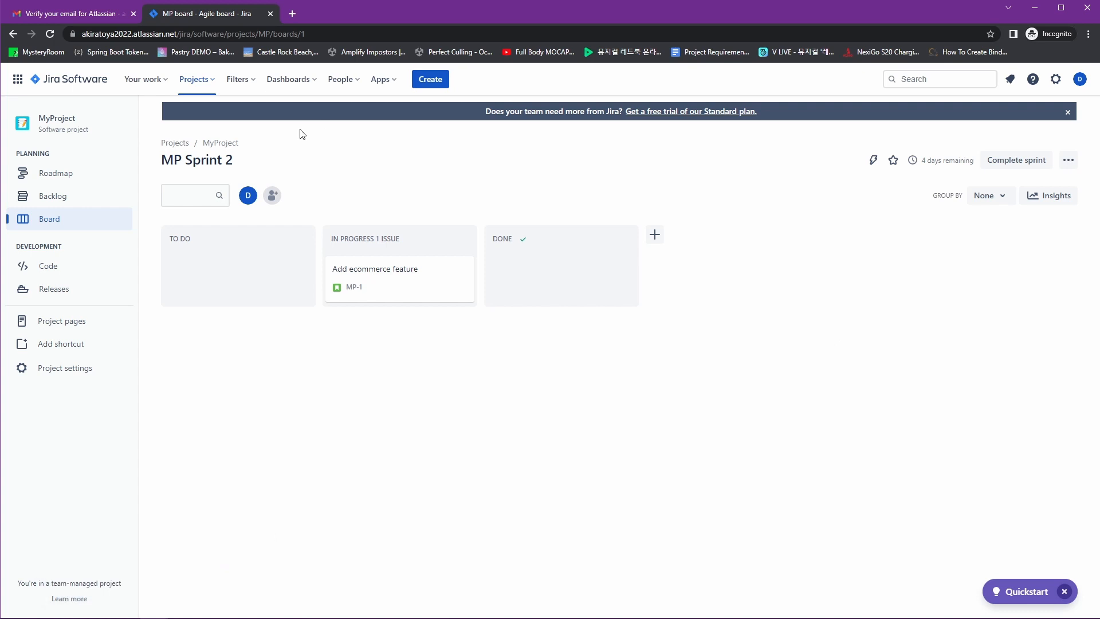
Search the Apps marketplace for 'user' and open the Easy Agile User Story Maps for Jira page
left_click(289, 80)
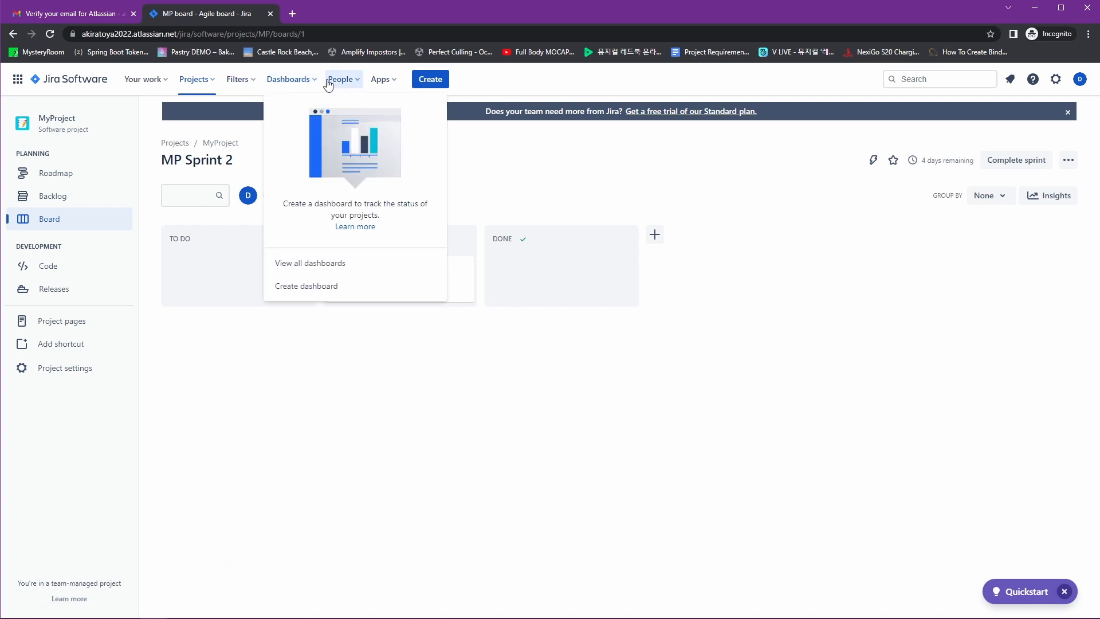
left_click(341, 82)
left_click(371, 82)
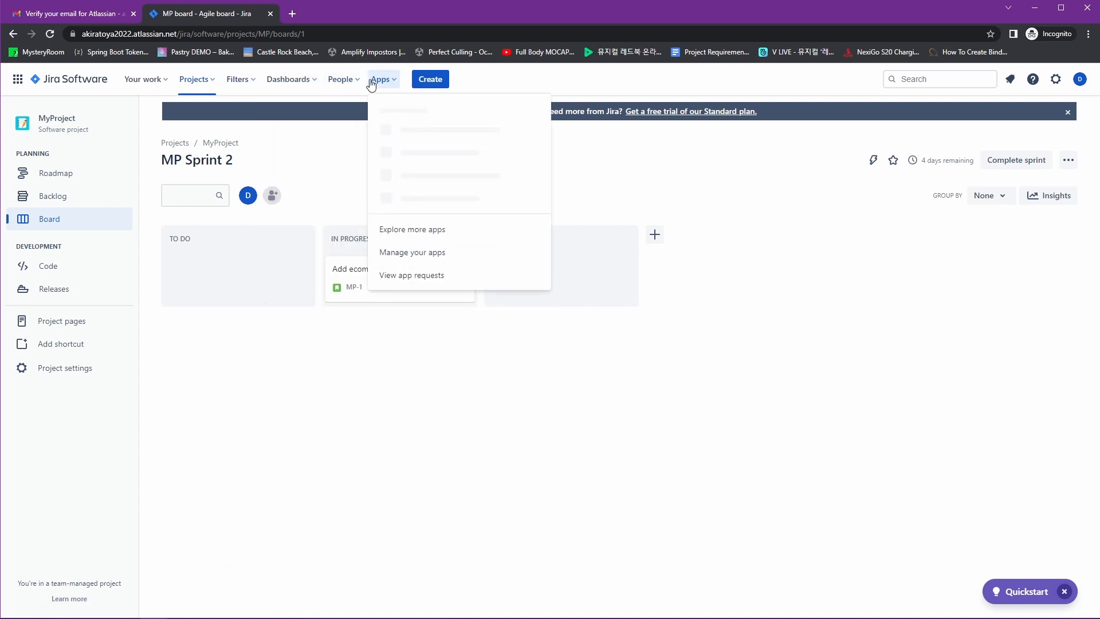
left_click(452, 236)
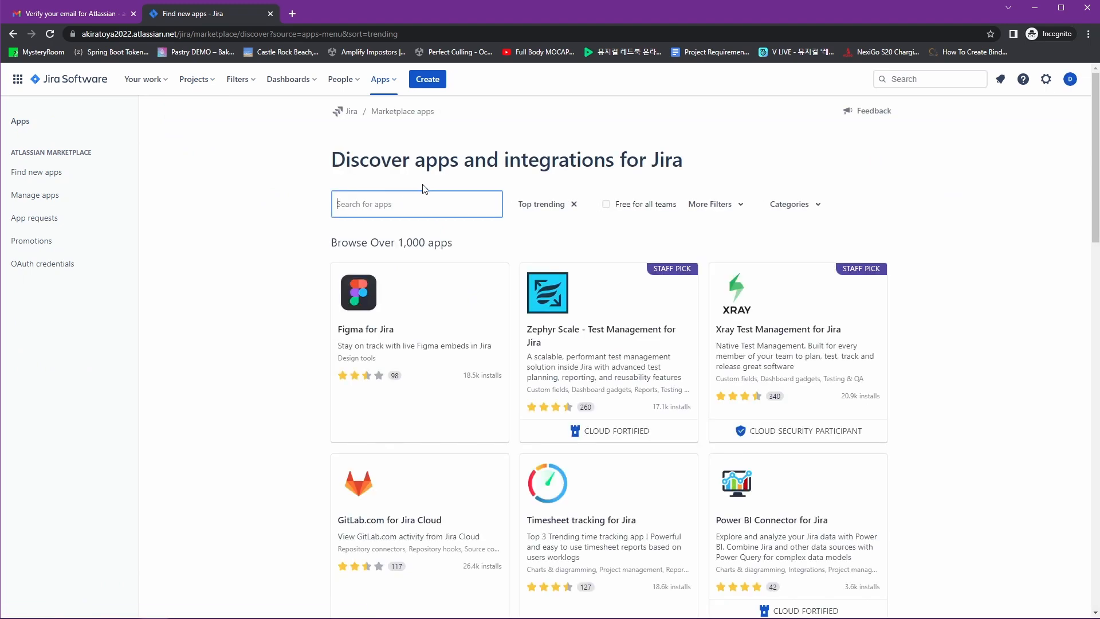
type("user story map")
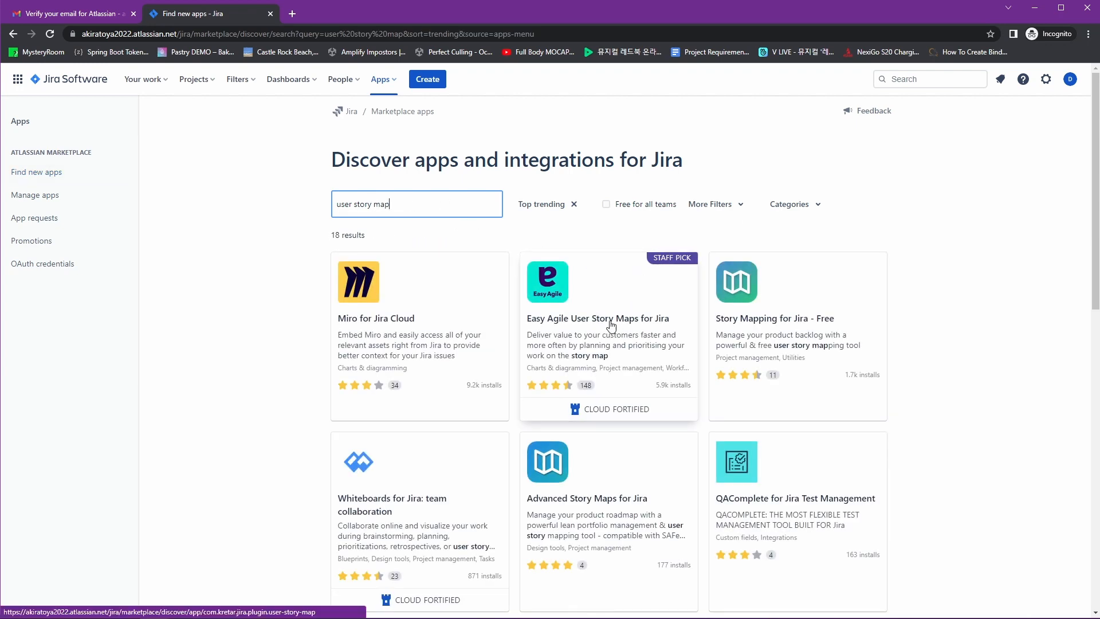
scroll(616, 312, "down", 1)
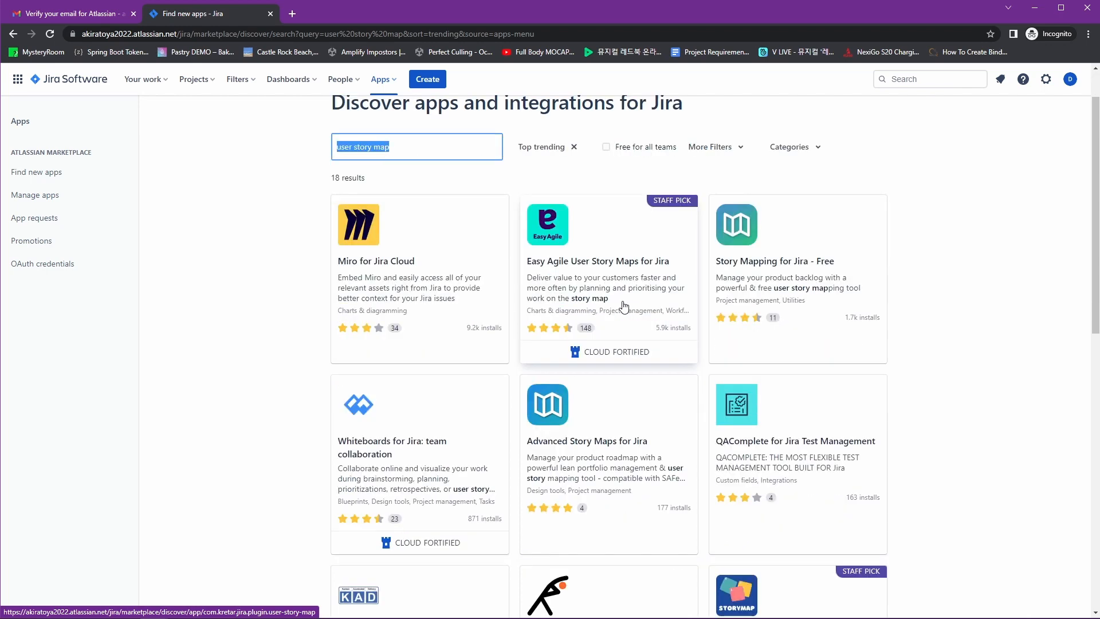
left_click(545, 225)
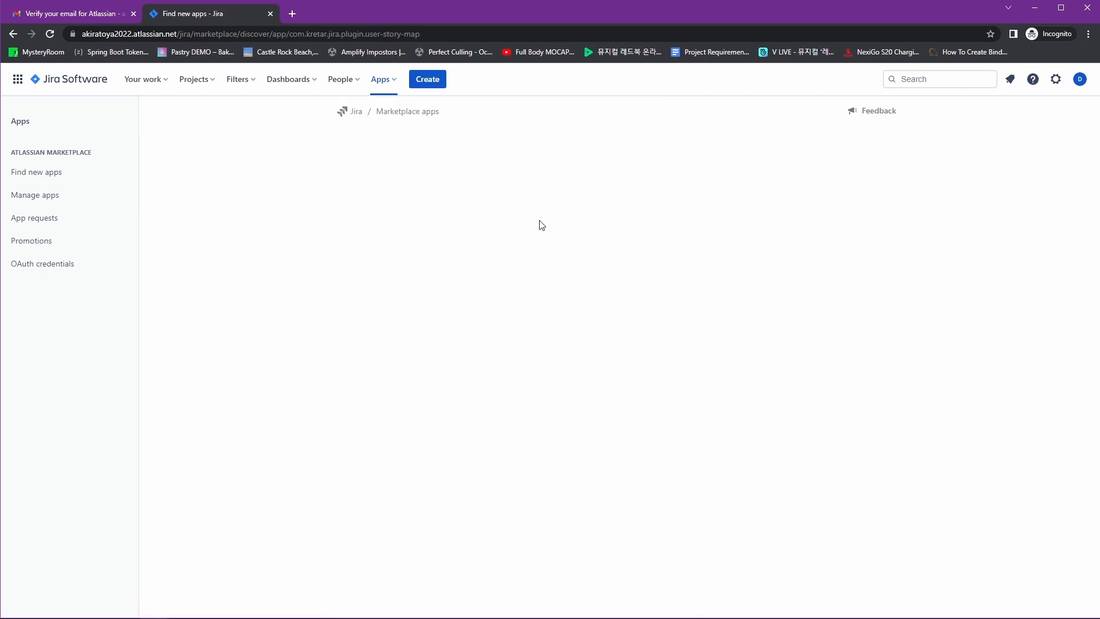
scroll(573, 257, "down", 10)
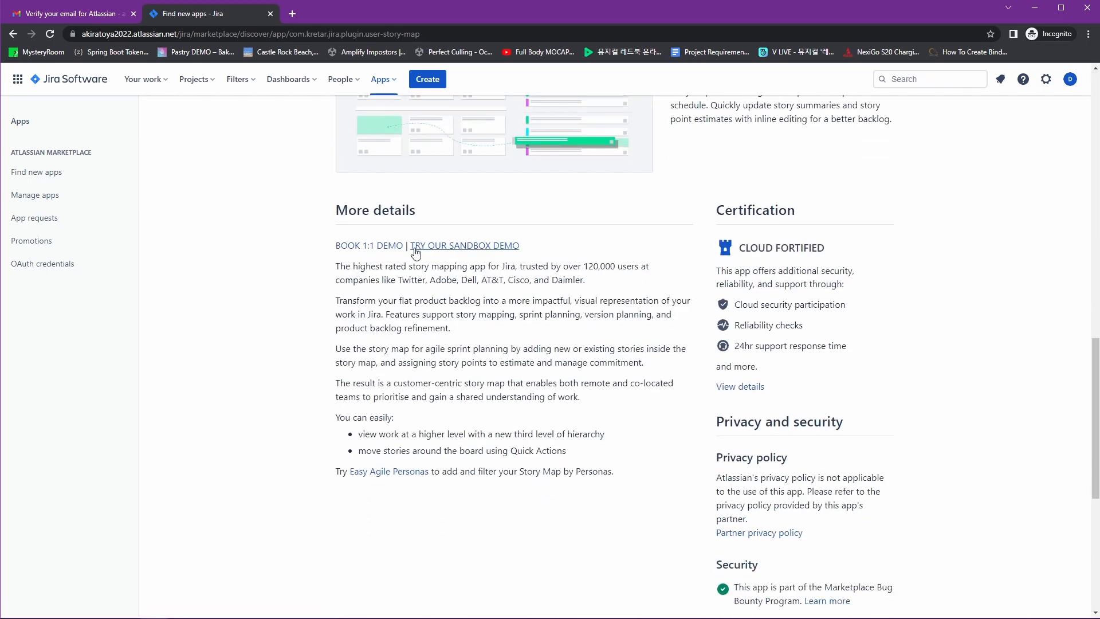
right_click(456, 246)
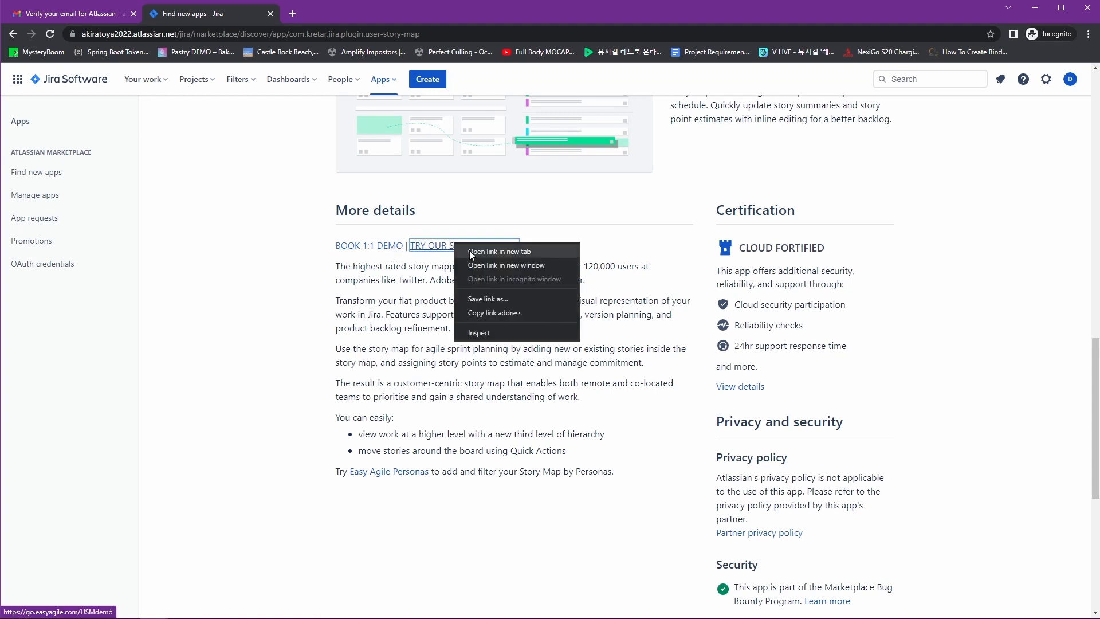
left_click(482, 252)
left_click(329, 13)
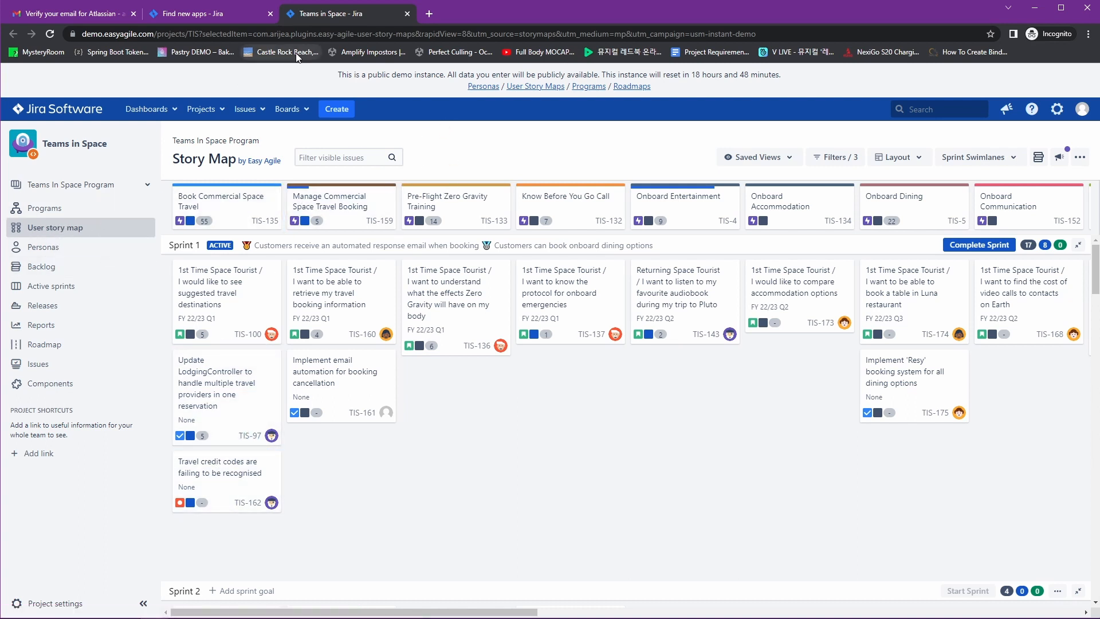
left_click(406, 14)
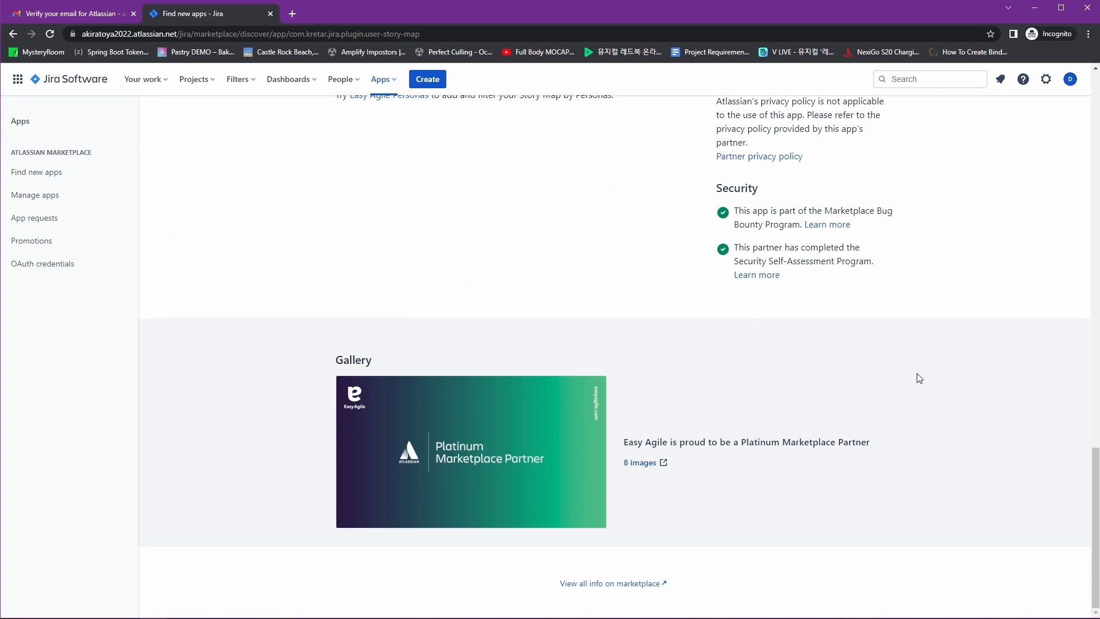
scroll(920, 378, "up", 20)
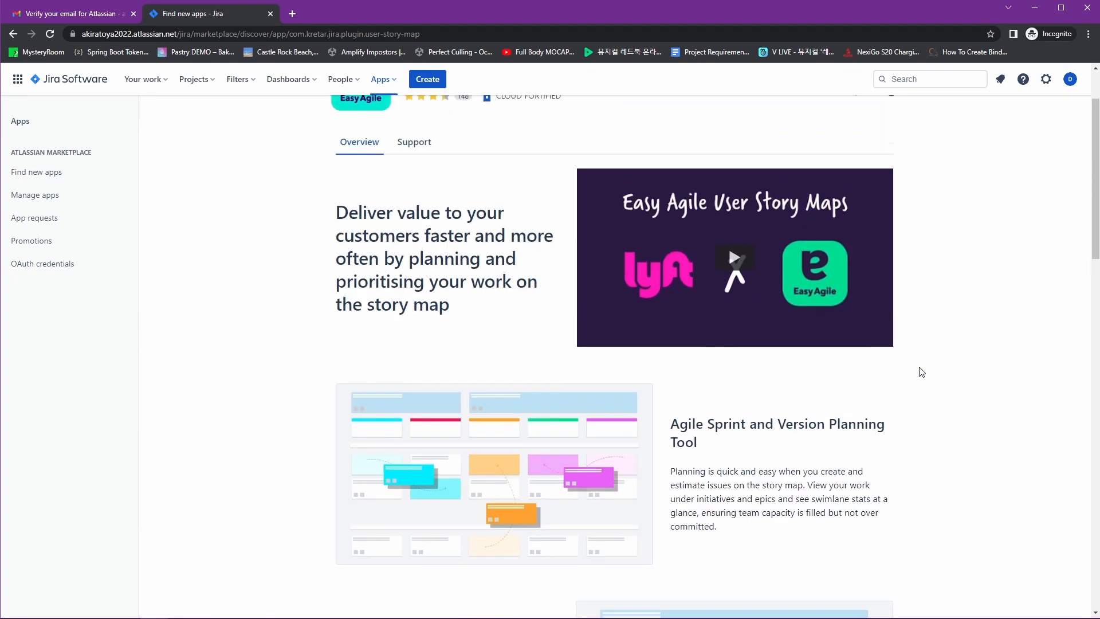
scroll(920, 372, "up", 2)
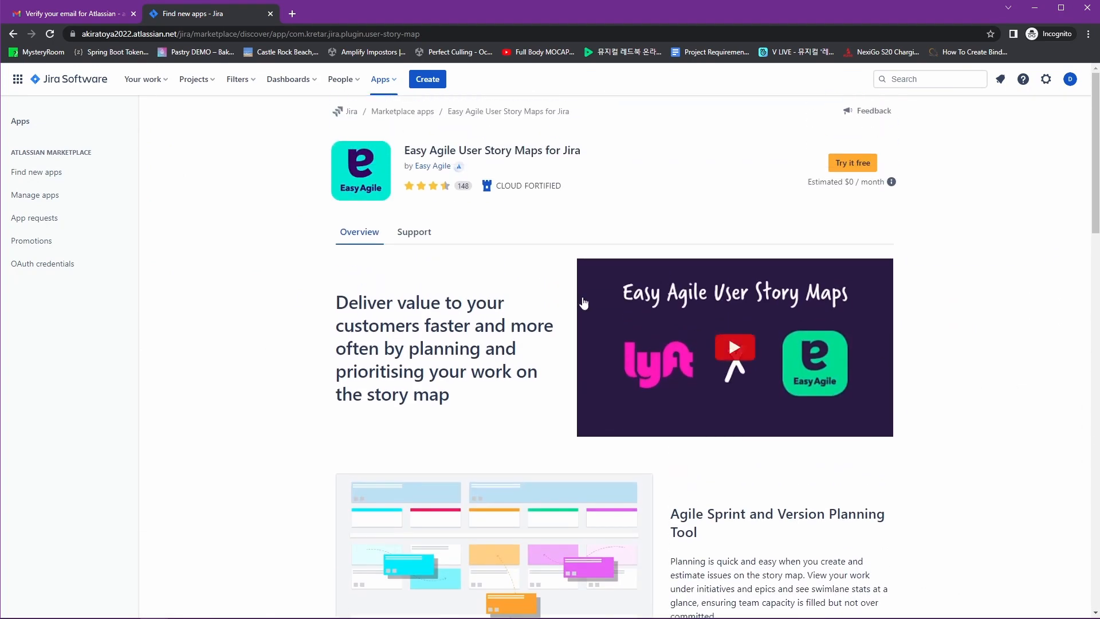
Browse the Easy Agile vendor page, the User Story Maps listing and its reviews
left_click(437, 165)
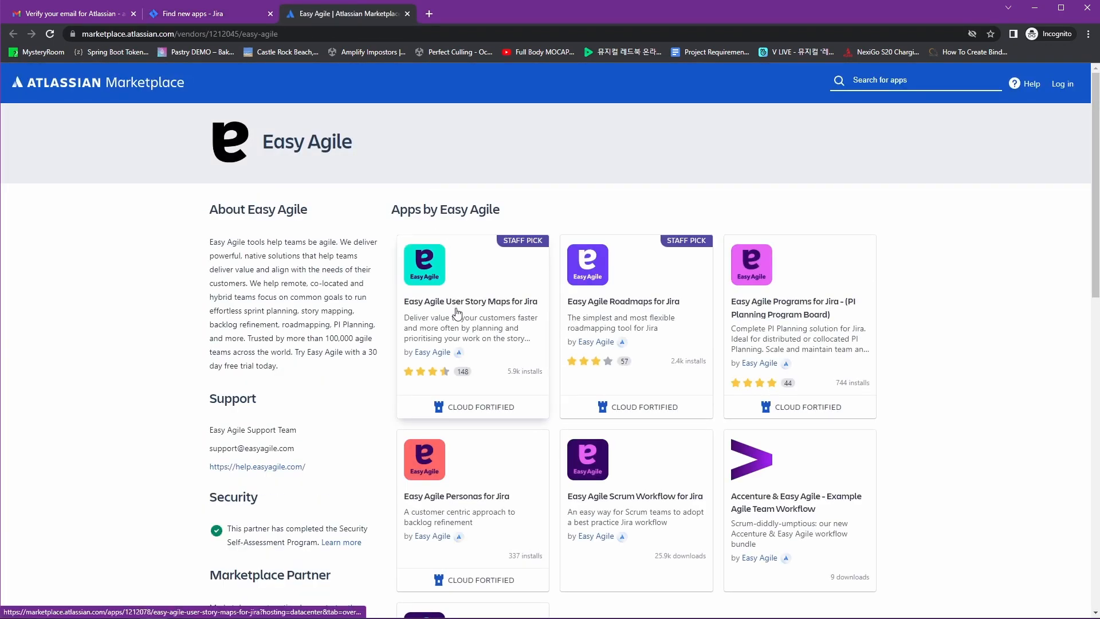
left_click(423, 310)
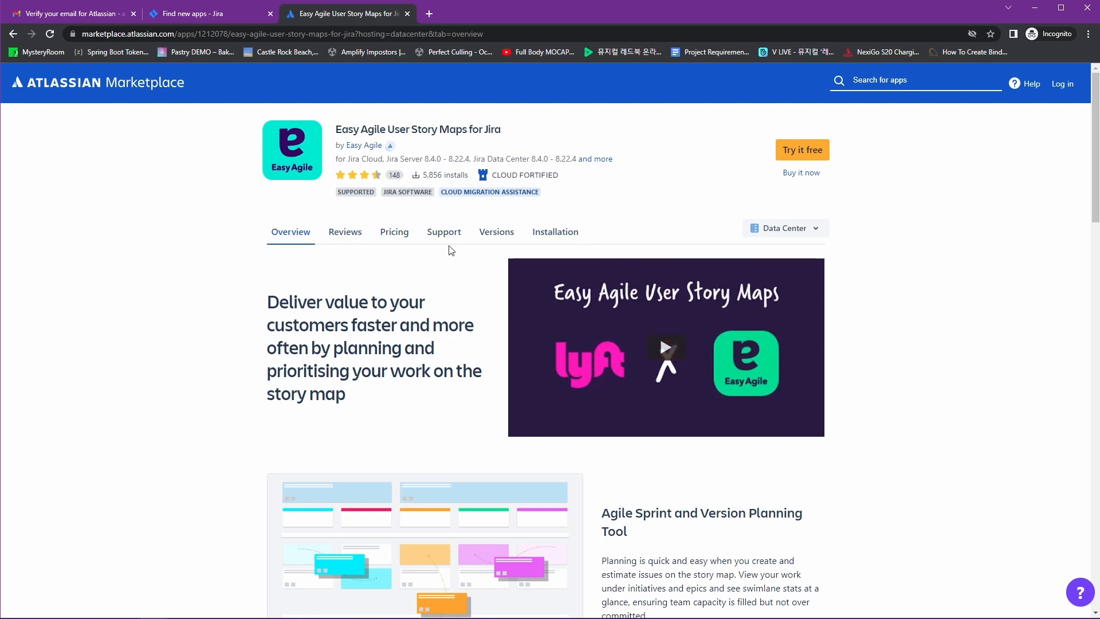
left_click(354, 236)
scroll(373, 234, "down", 1)
Check the app's Cloud pricing, free up to 10 users, and choose Get it now
left_click(397, 180)
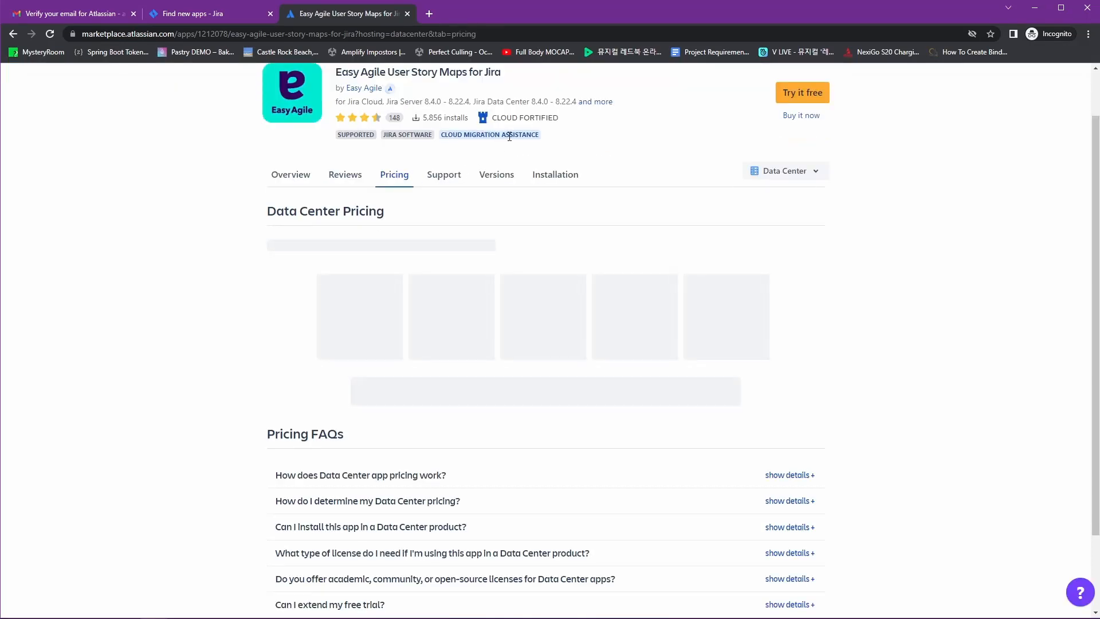
mouse_move(507, 136)
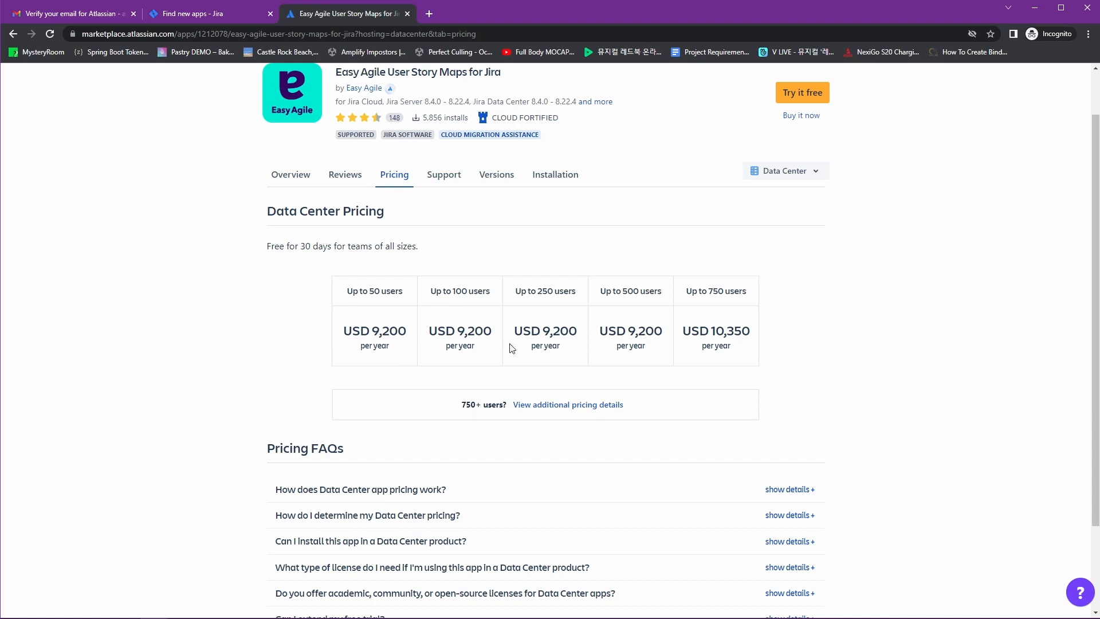
scroll(512, 348, "up", 1)
left_click(812, 229)
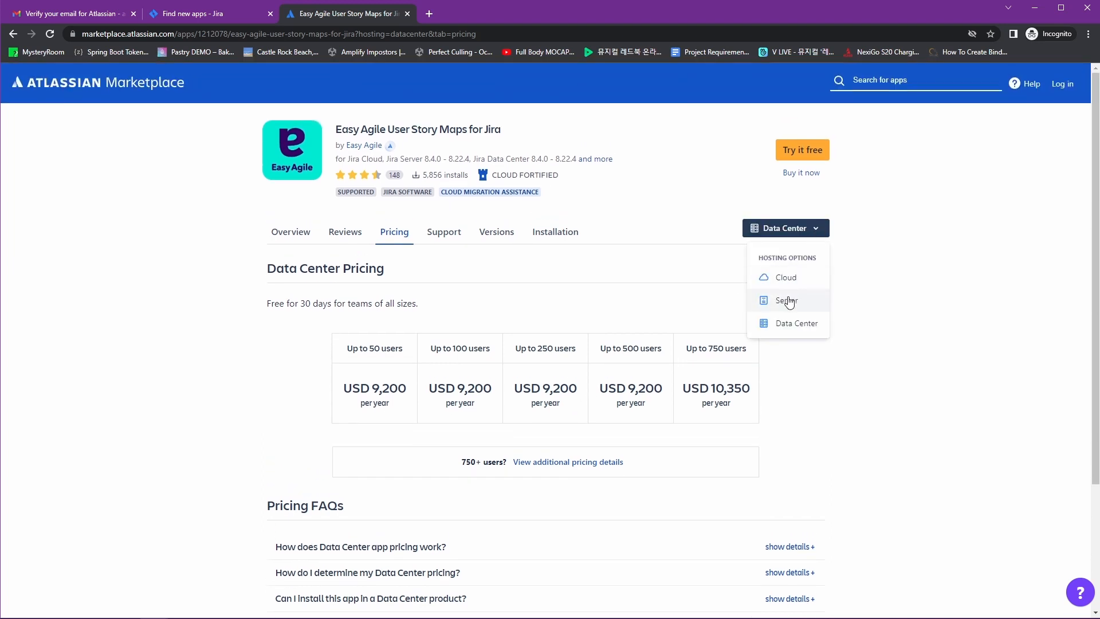
left_click(801, 282)
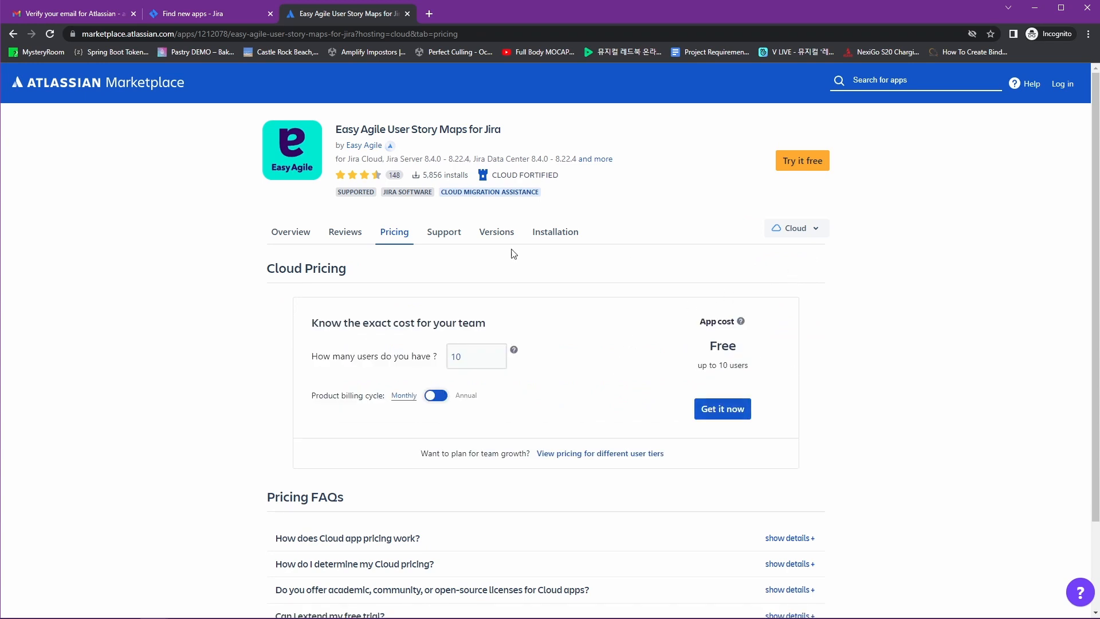
left_click(729, 410)
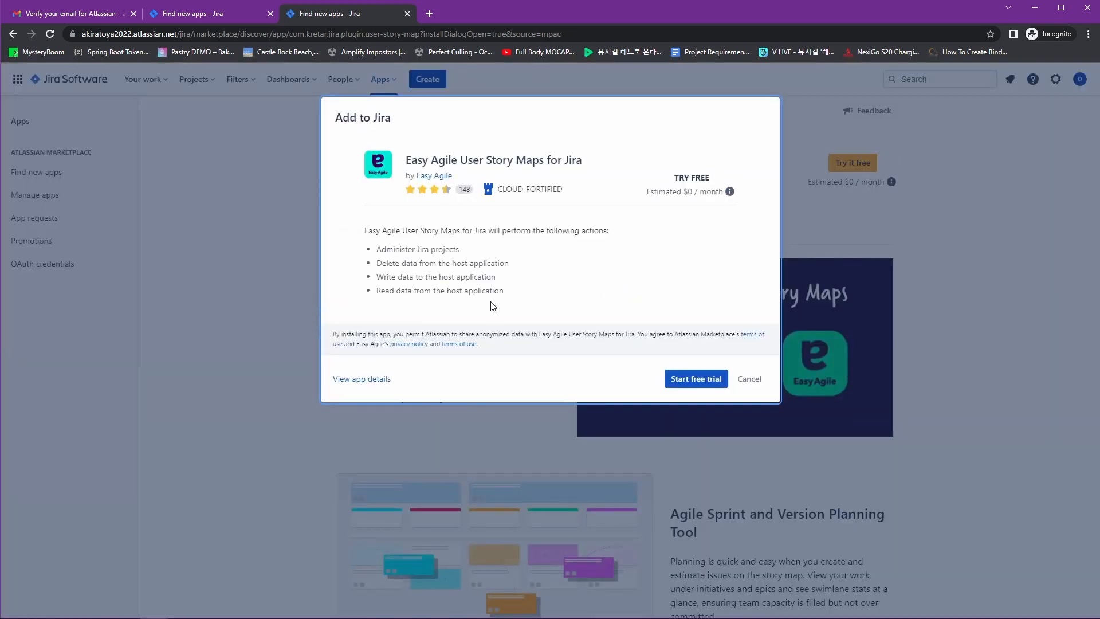
Start the Easy Agile User Story Maps free trial and go to its Manage app page
left_click(693, 379)
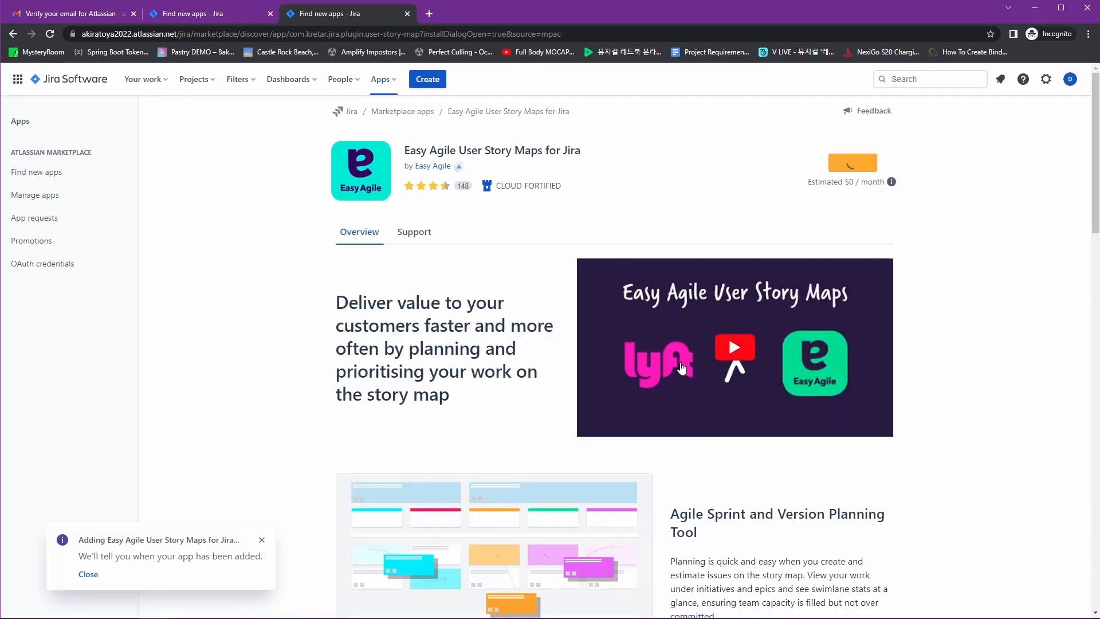
left_click(92, 578)
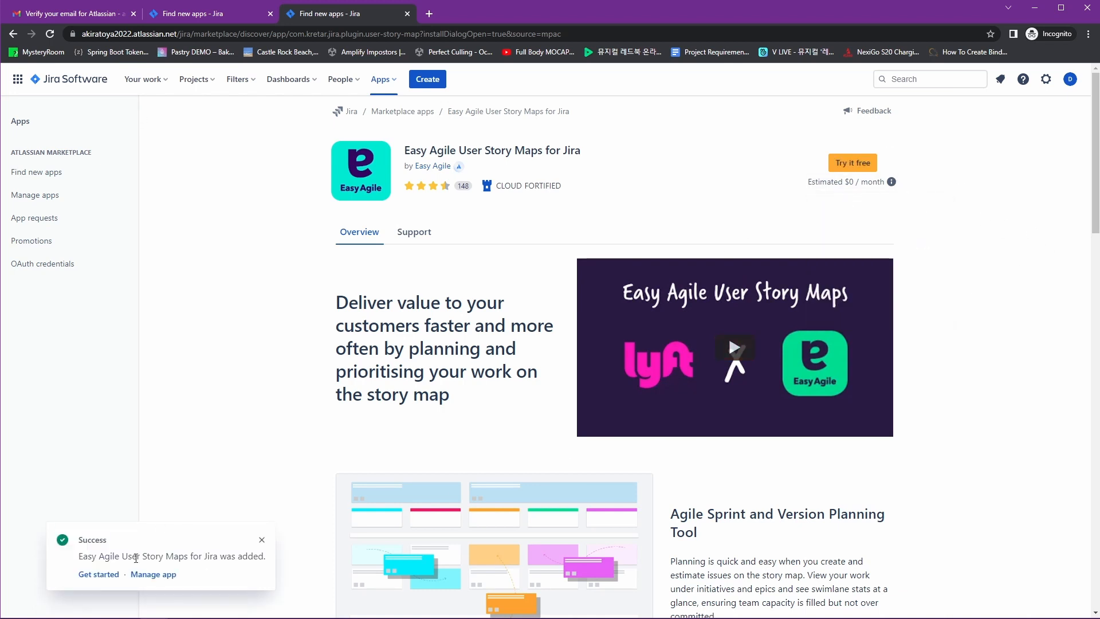
left_click(167, 574)
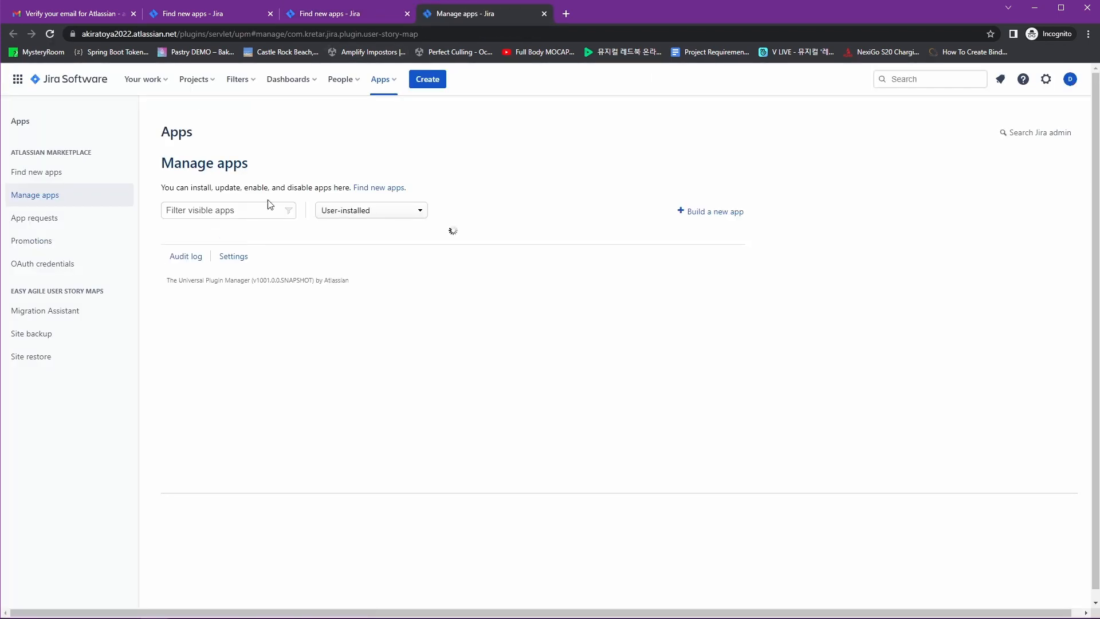
Check the Easy Agile User Story Maps trial (valid until 24/Aug/22), then open the MyProject board
key("ctrl+plus")
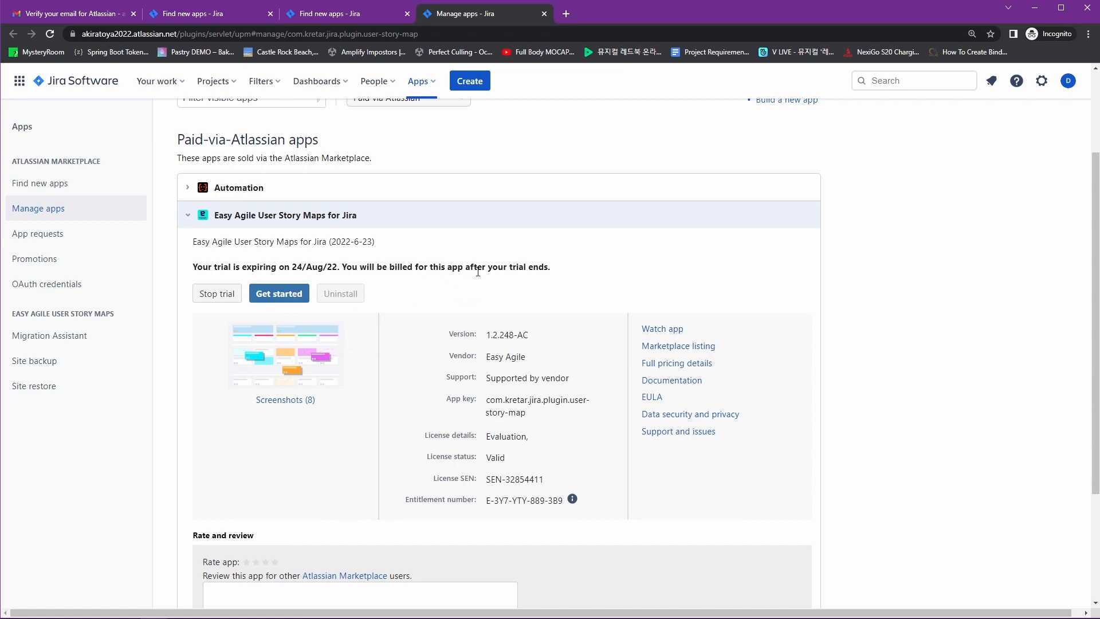
scroll(560, 430, "down", 3)
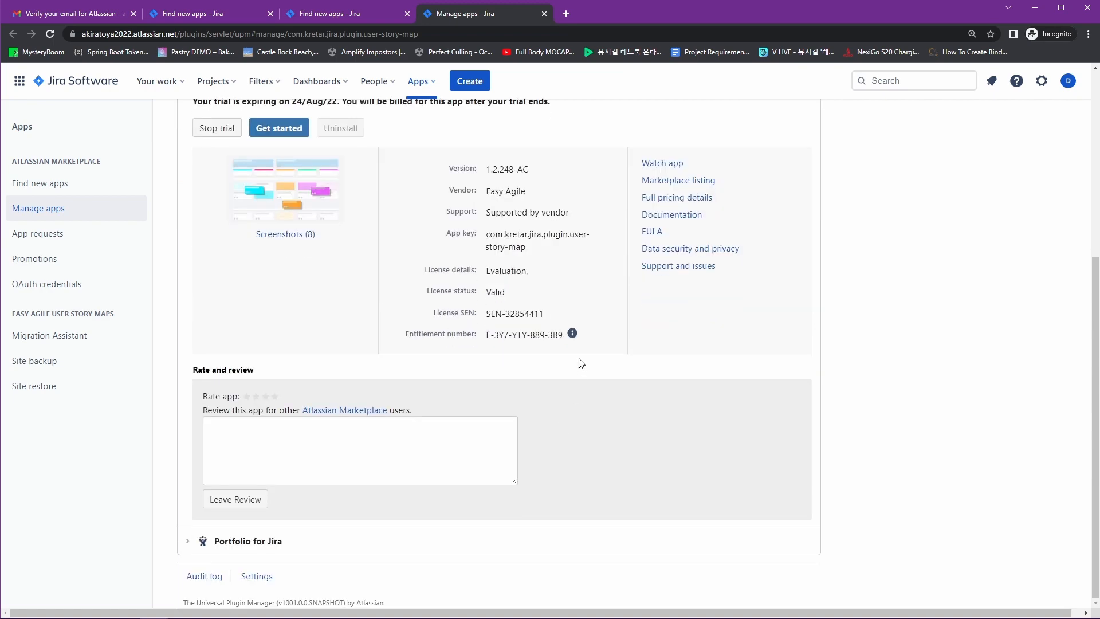
scroll(581, 362, "up", 5)
left_click(213, 81)
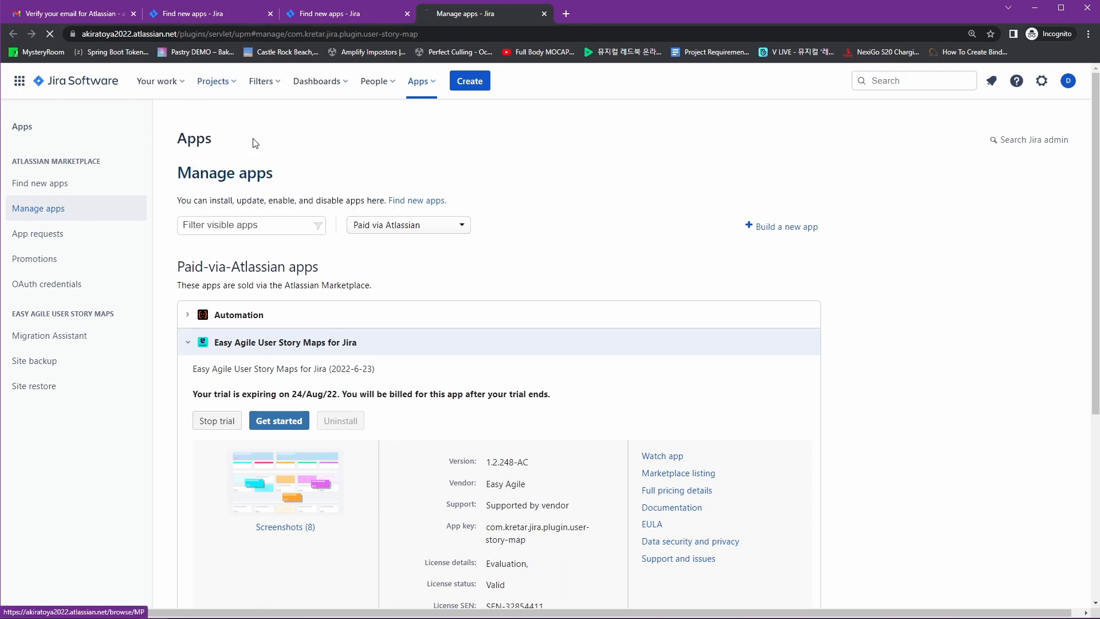
left_click(254, 144)
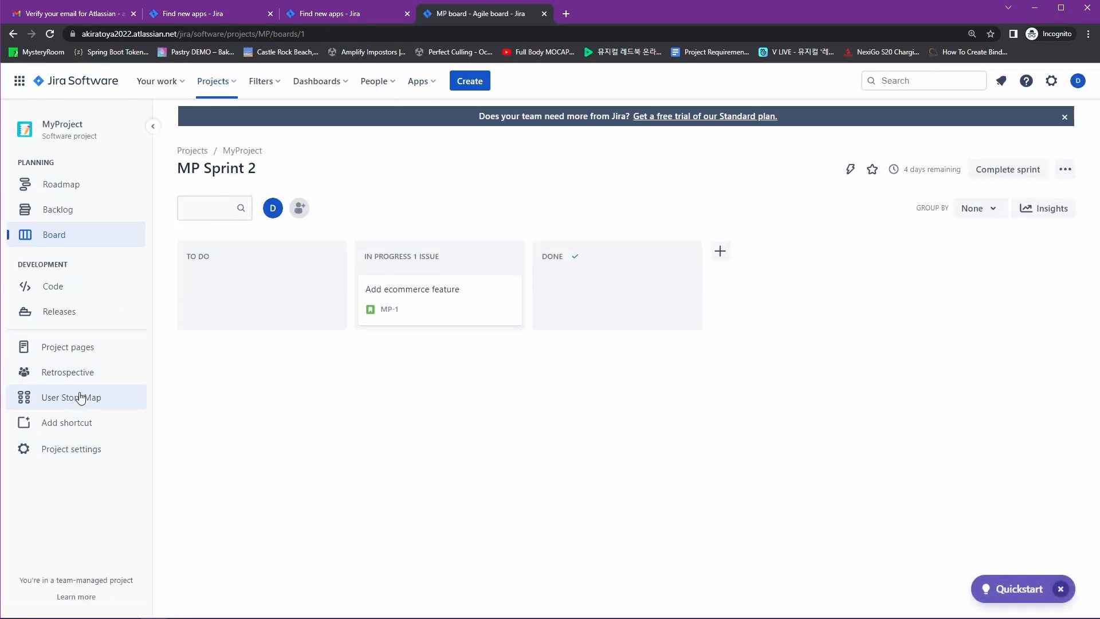
From the User Story Map, create Epic MP-5 'Login' in MyProject and open its issue page
left_click(70, 404)
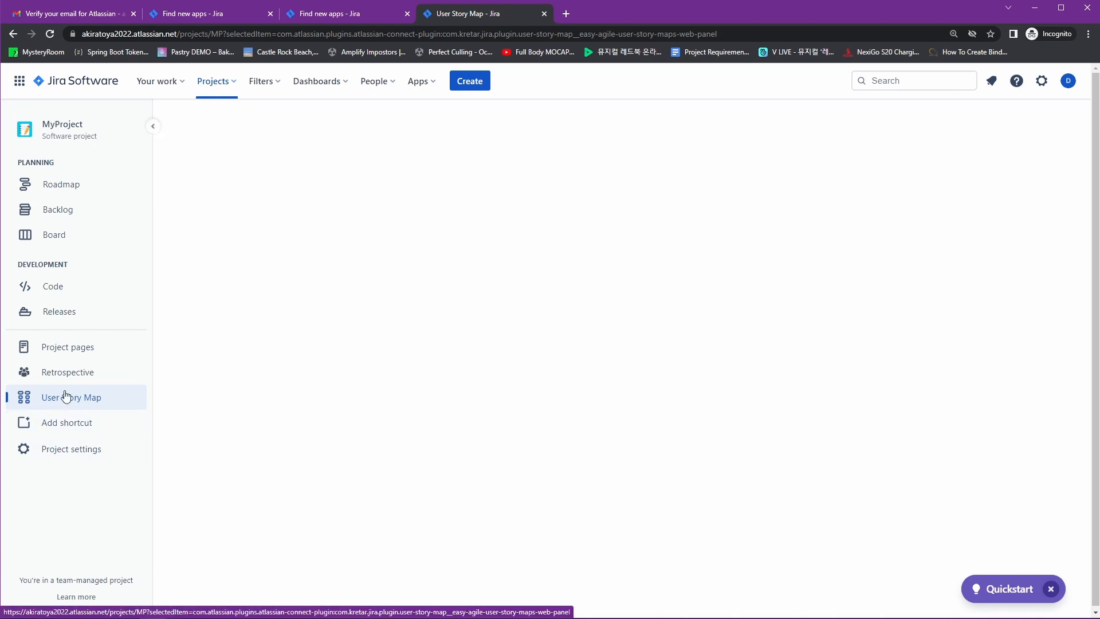
left_click(484, 83)
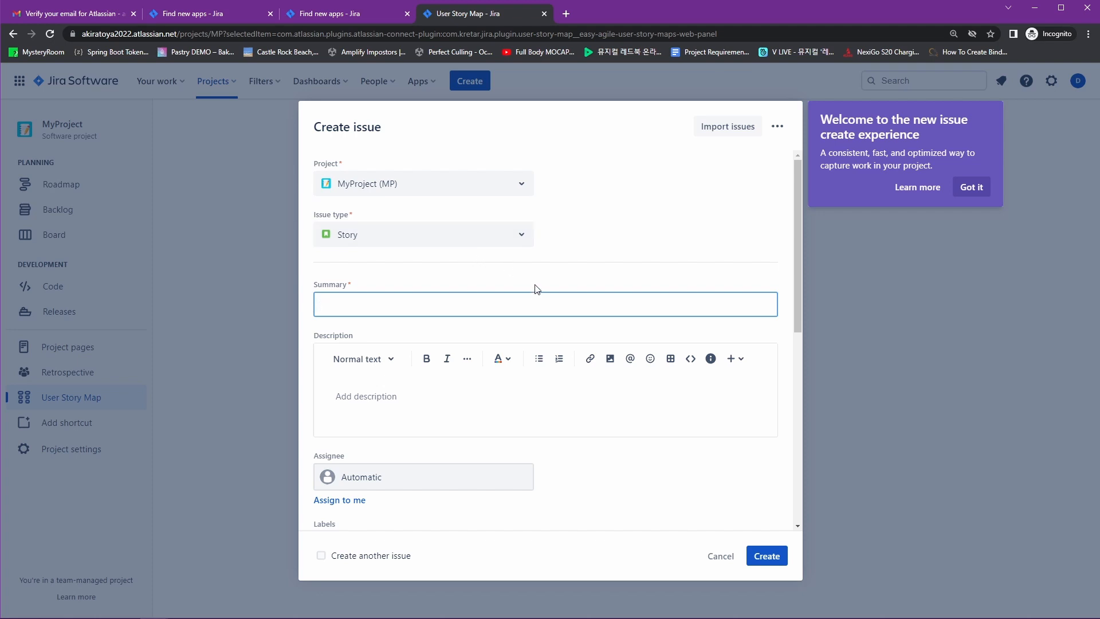
left_click(470, 236)
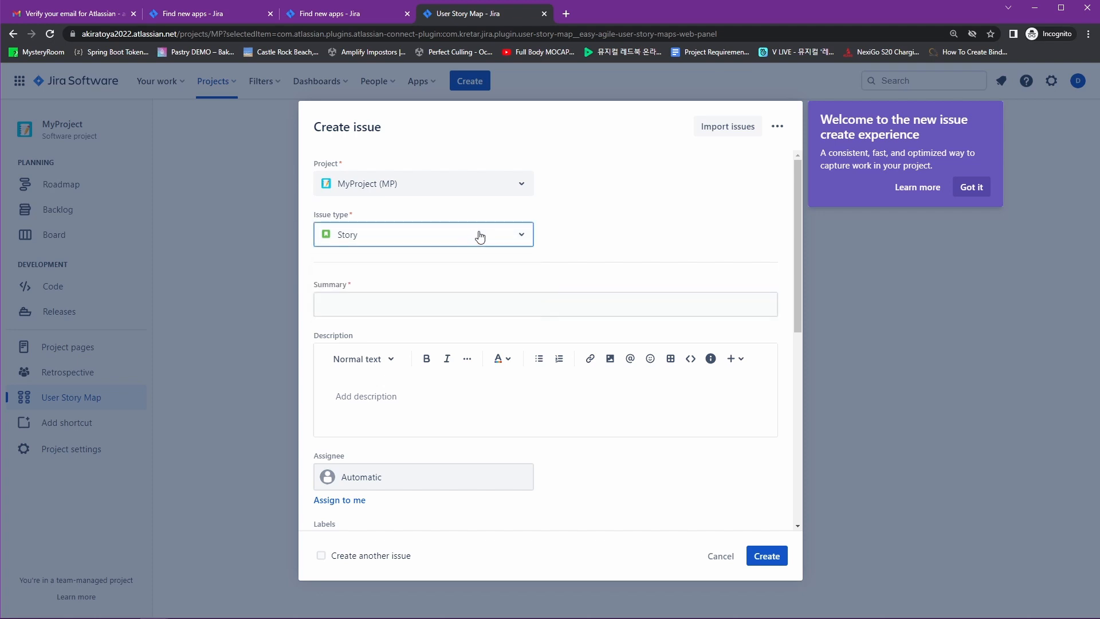
left_click(482, 239)
left_click(429, 303)
left_click(436, 312)
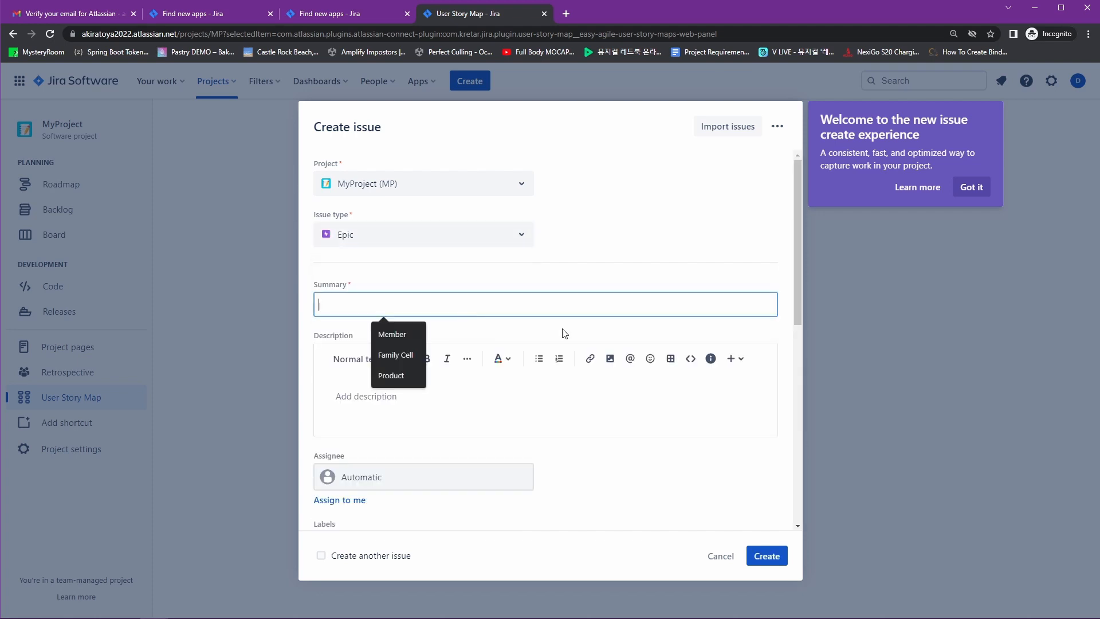
type("Login")
scroll(630, 401, "down", 10)
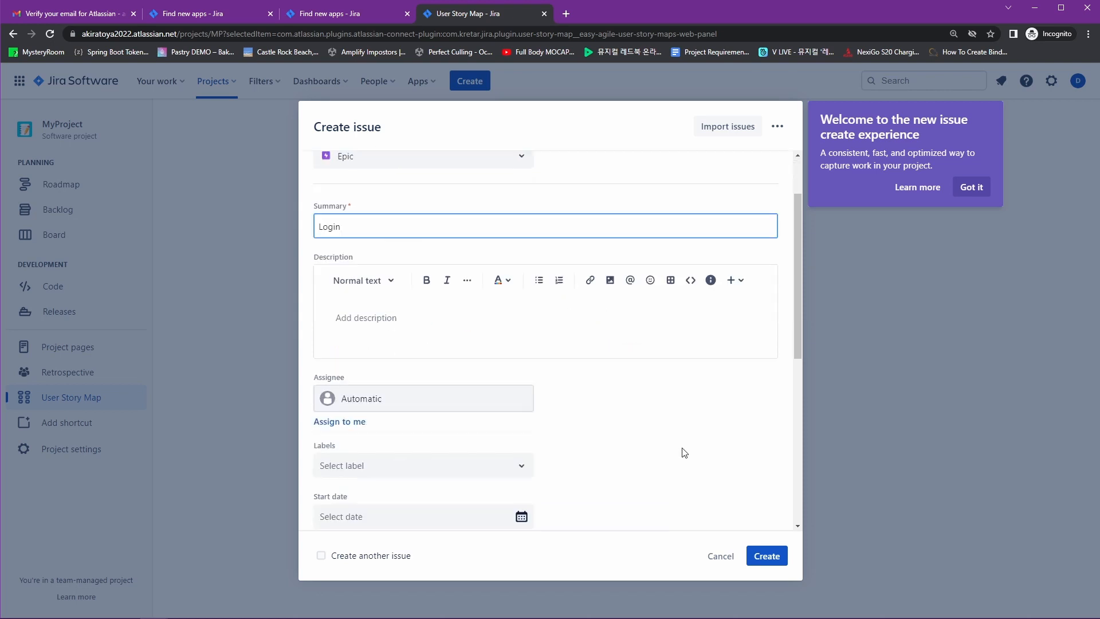
left_click(766, 556)
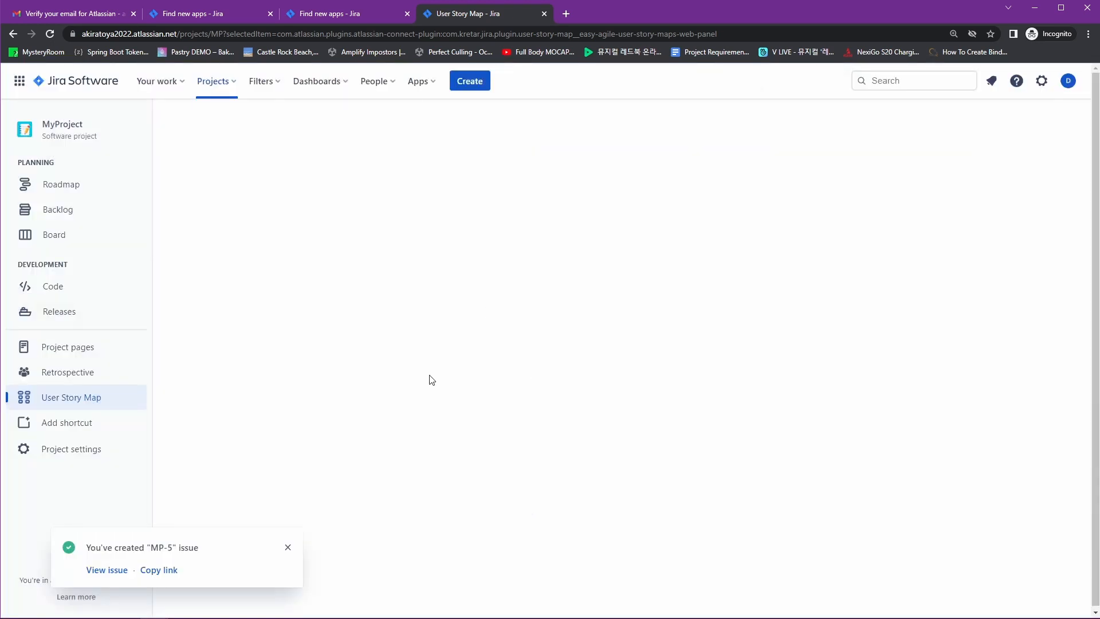
left_click(108, 570)
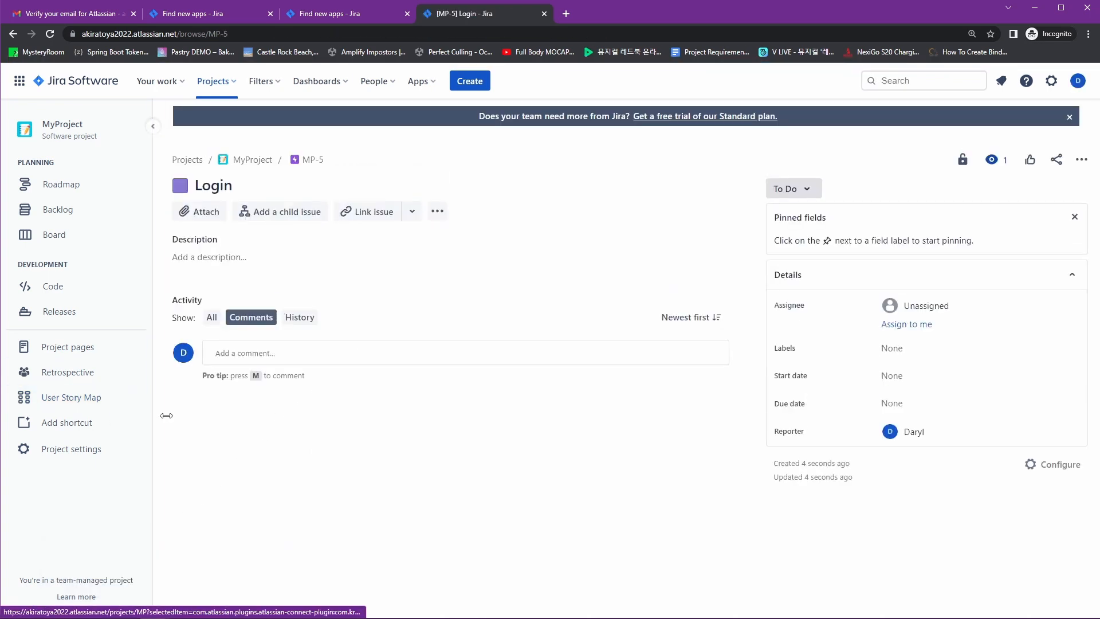
Return to MyProject's User Story Map, reset page zoom to 100% and check the browser console for errors
left_click(91, 399)
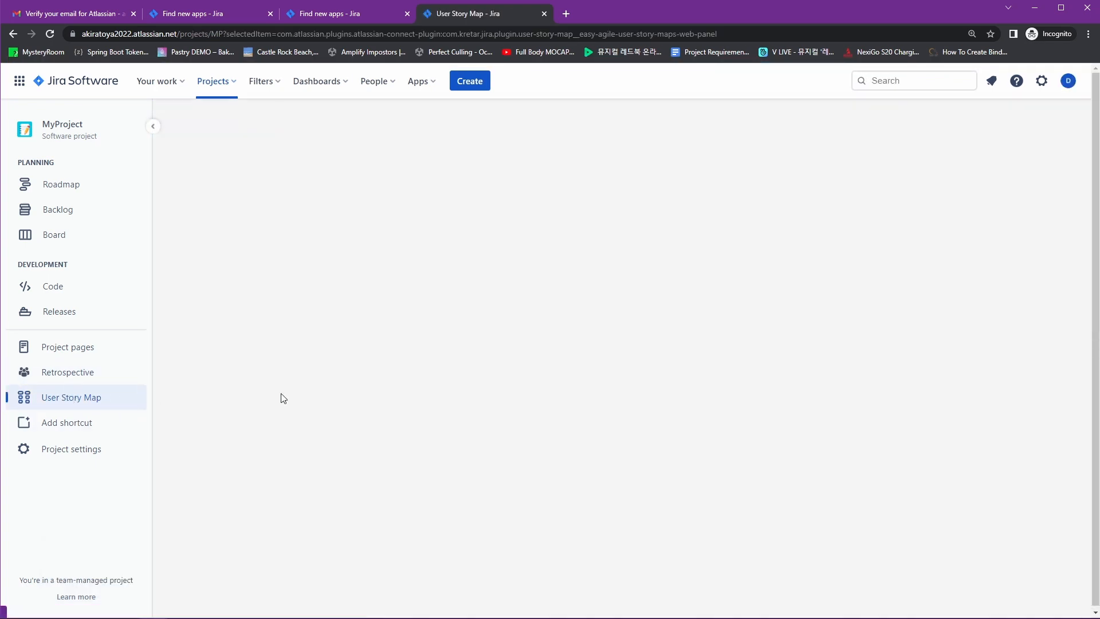
key("ctrl+minus")
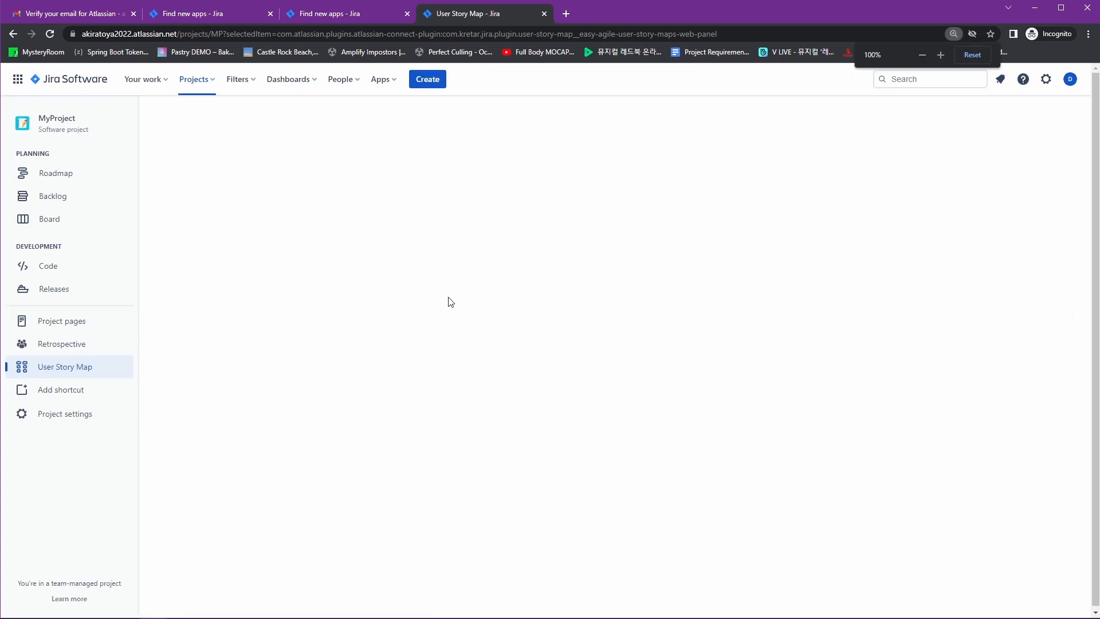
key("ctrl+plus")
key("F12")
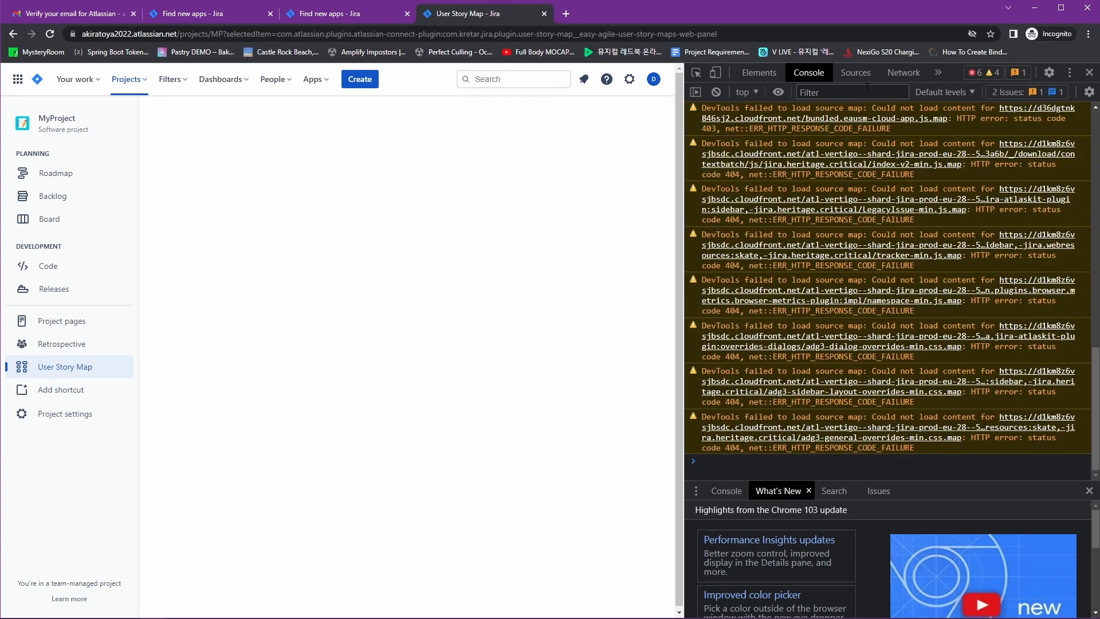
scroll(919, 362, "up", 3)
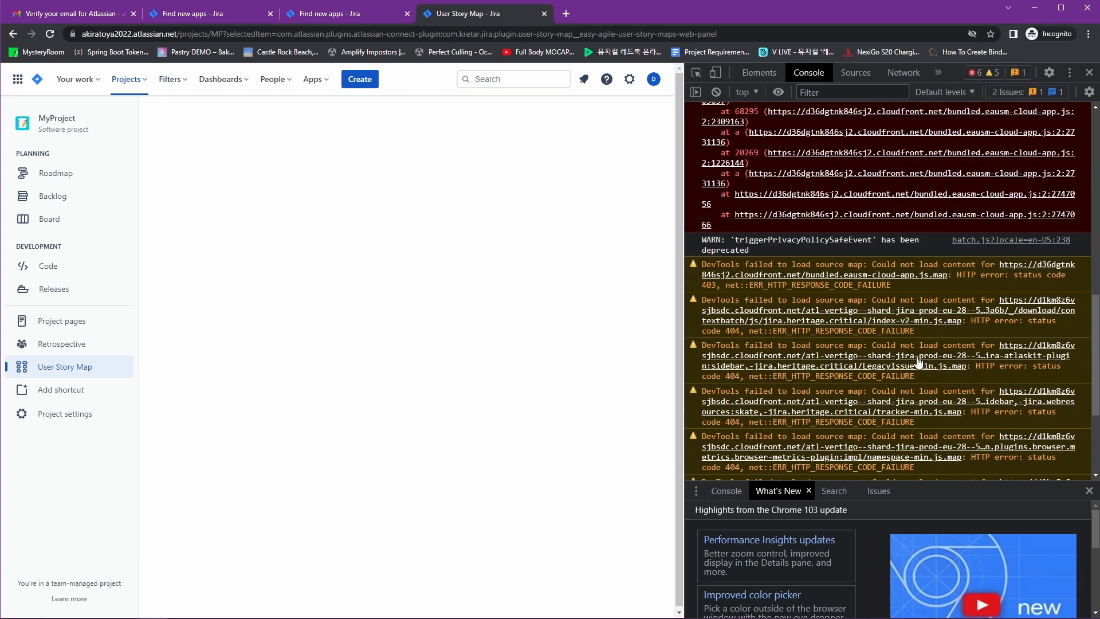
scroll(918, 362, "up", 2)
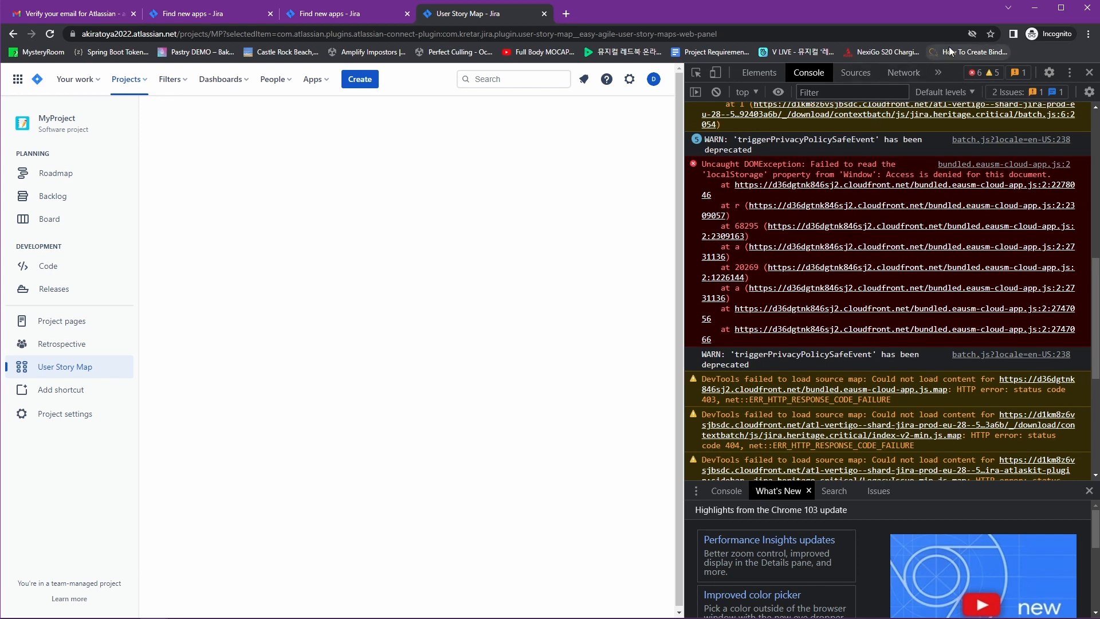
key("F12")
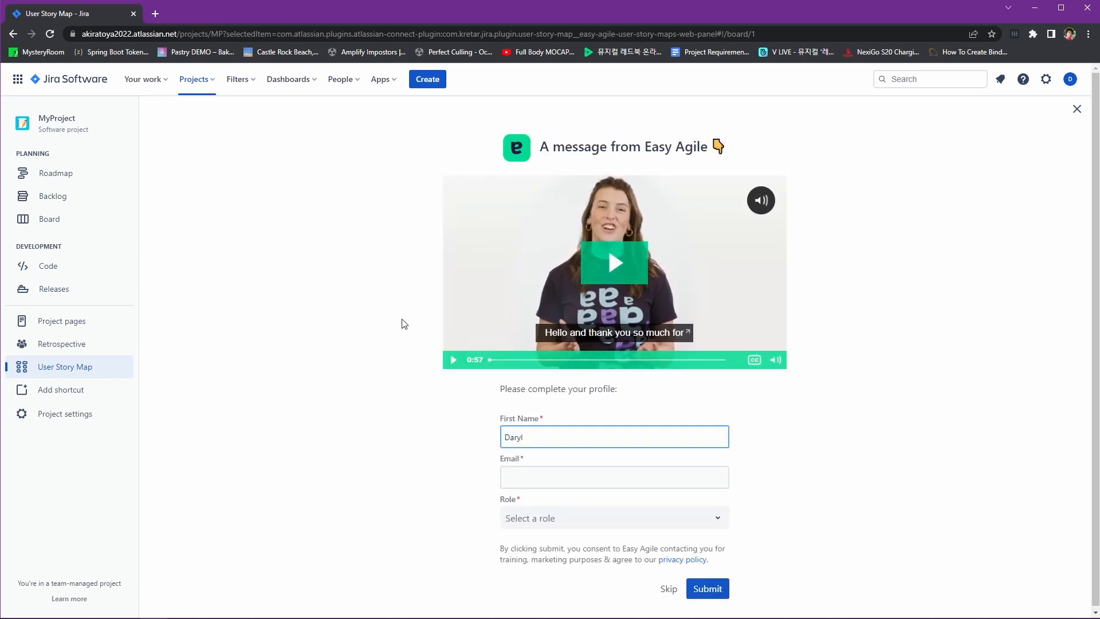
Submit the Easy Agile profile with your email and the Developer role, then skip the onboarding tour
left_click(572, 480)
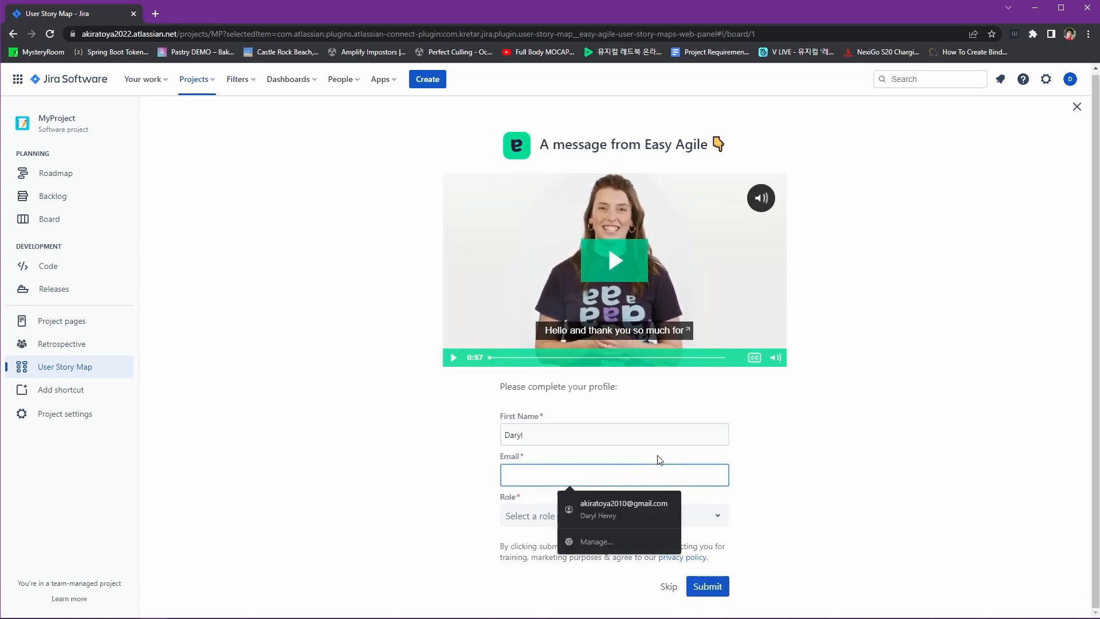
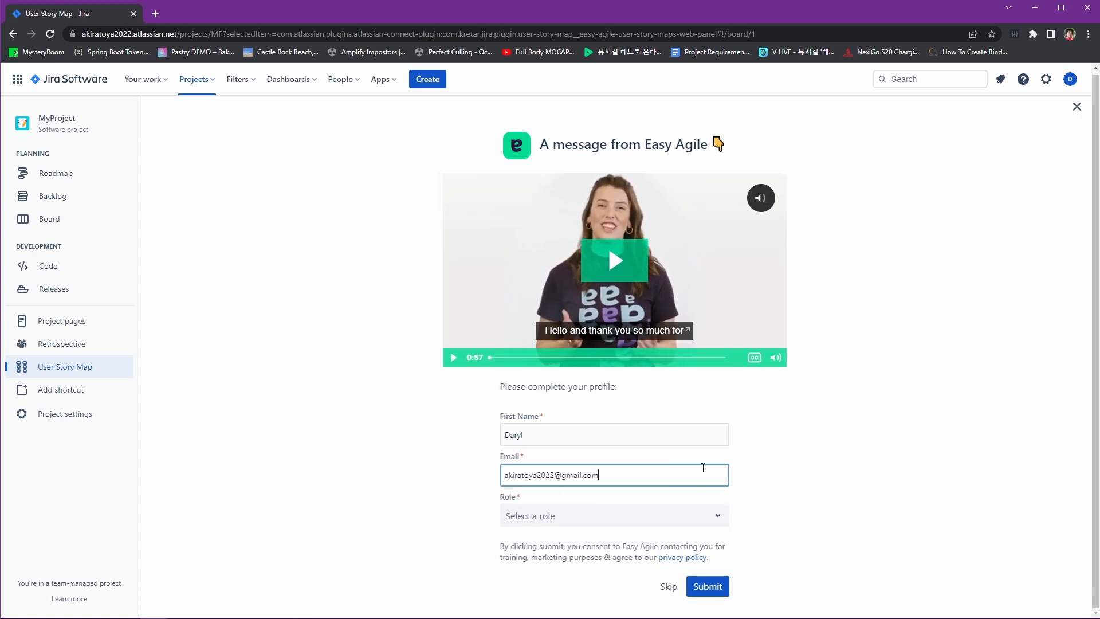
left_click(680, 514)
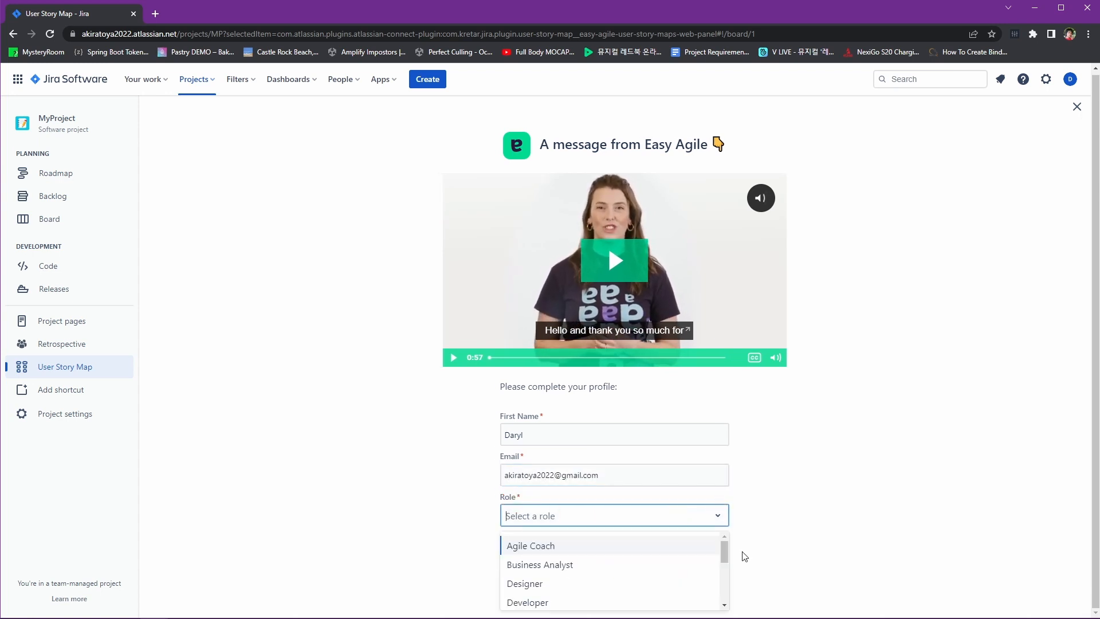
left_click(716, 599)
left_click(707, 586)
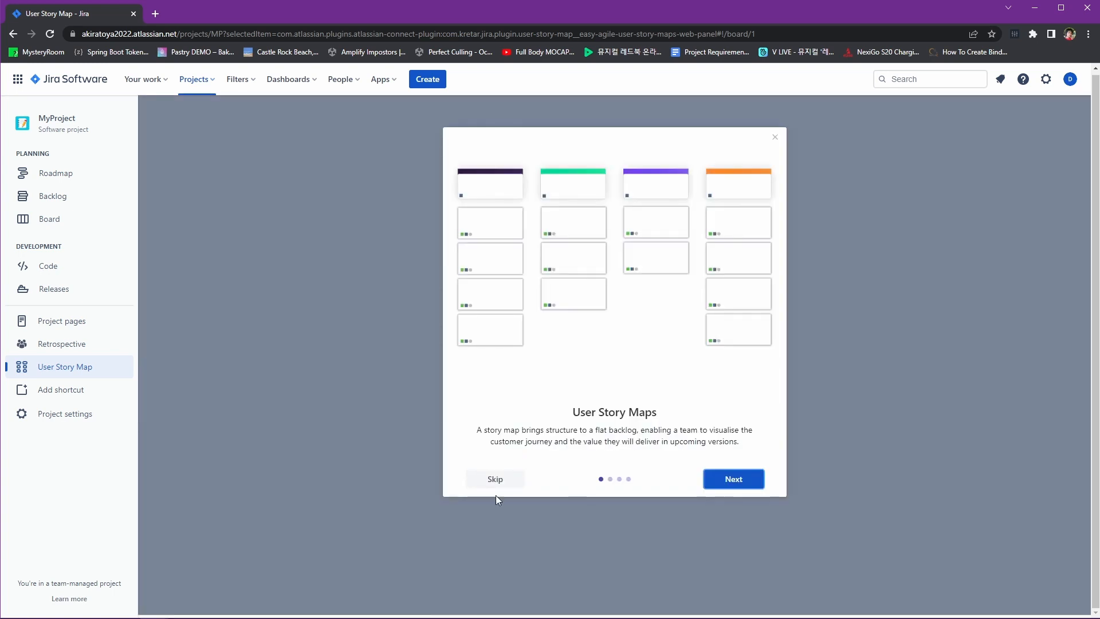
left_click(496, 480)
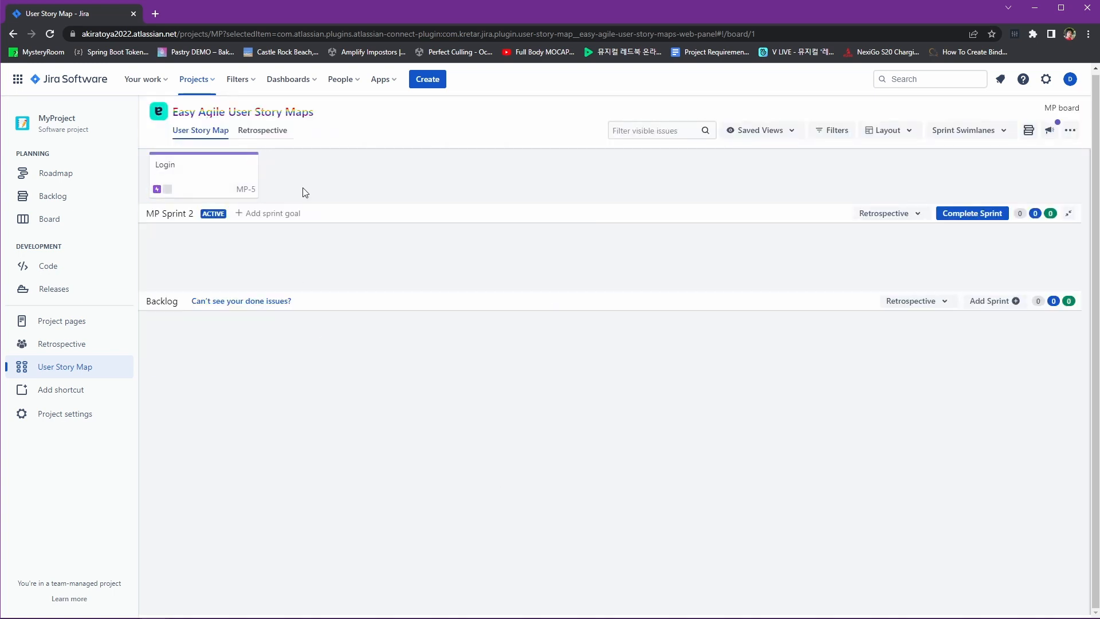
Add a 'Products' epic next to the Login epic
mouse_move(264, 179)
left_click(262, 157)
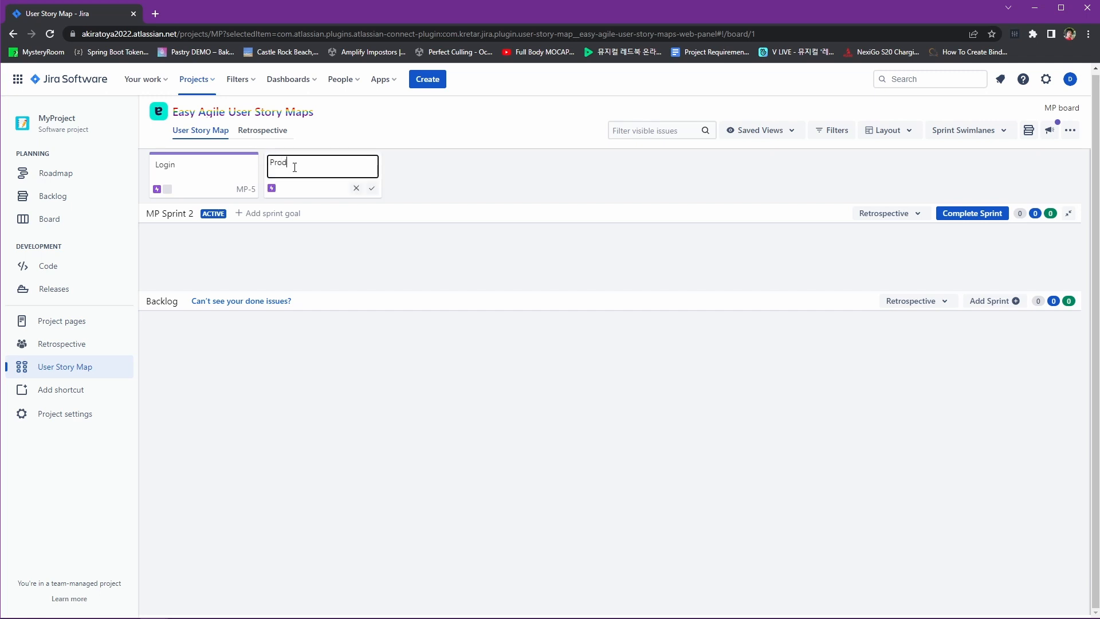
type("Products")
key("Return")
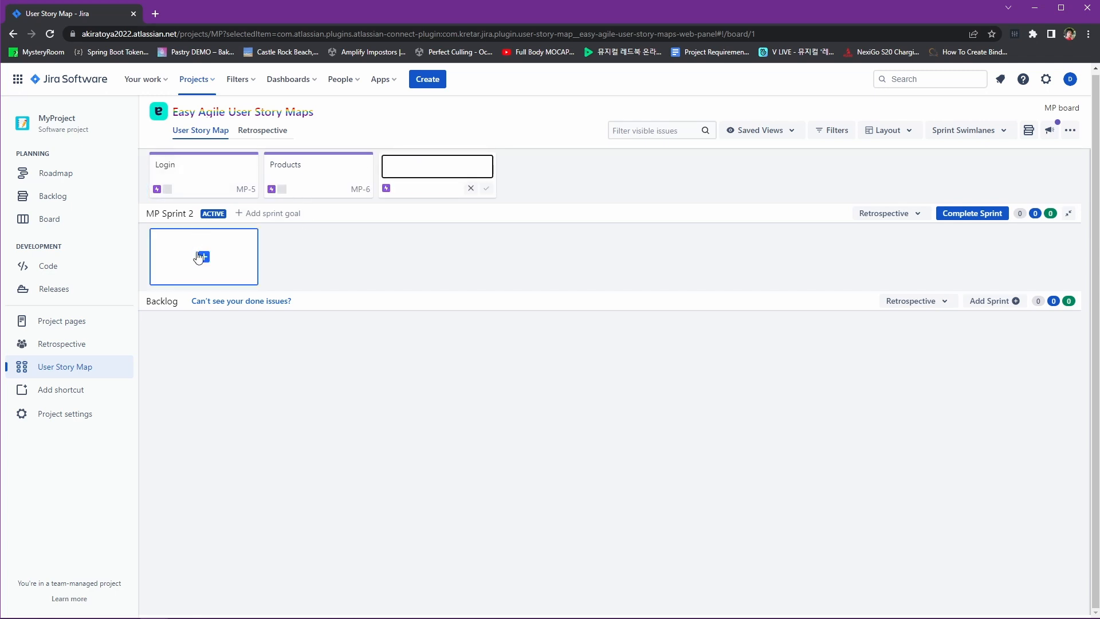
Under Login in MP Sprint 2, add stories 'Use Username & Password', 'Use Social Media: Facebook' and 'Use Social Media:'
left_click(228, 250)
type("Use Username & Password")
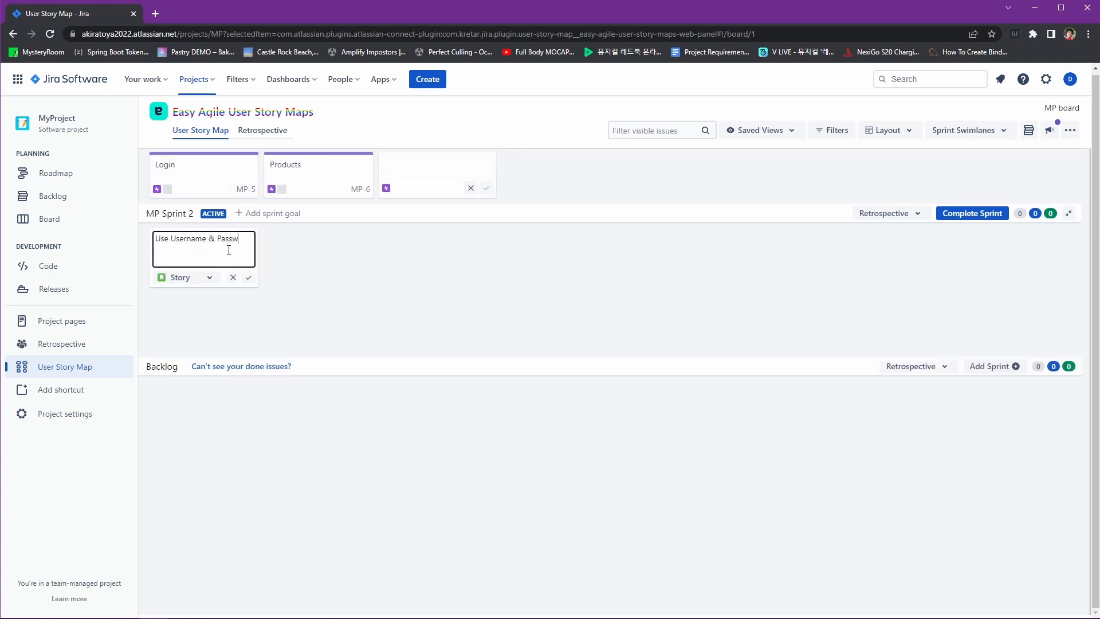
key("Return")
type("Use Social")
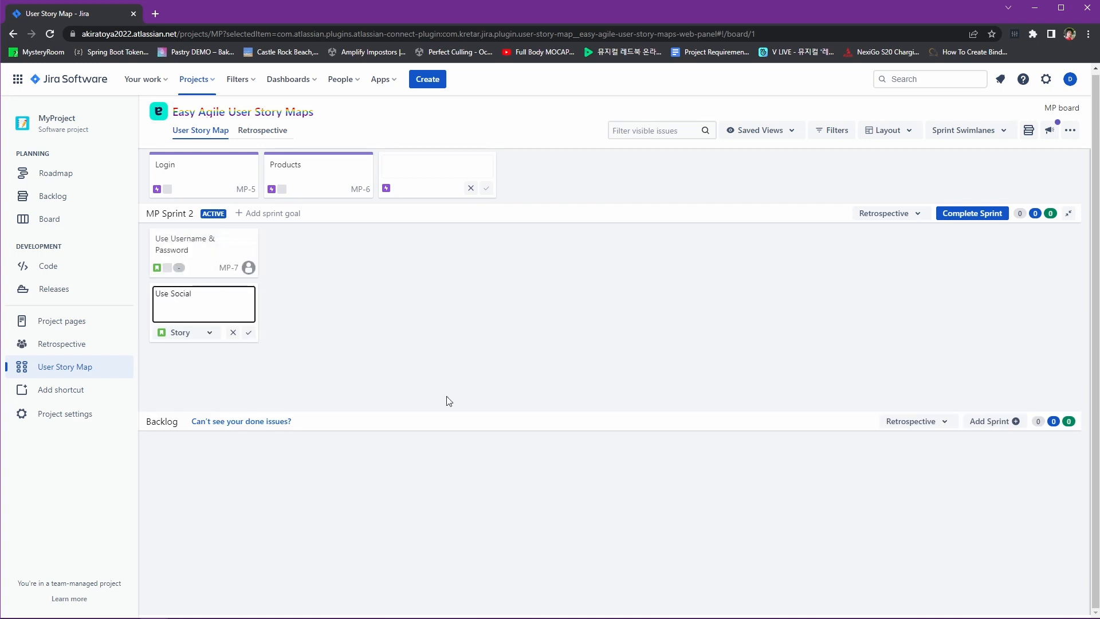
type(" Media: Facebook")
key("Return")
type("Use Social Media:")
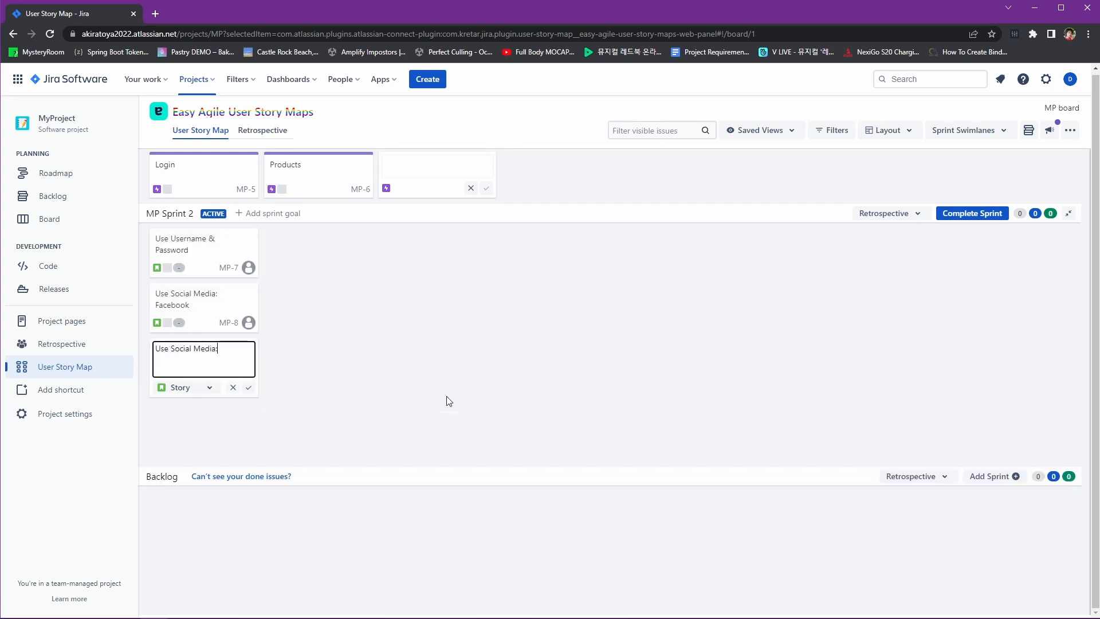
key("Return")
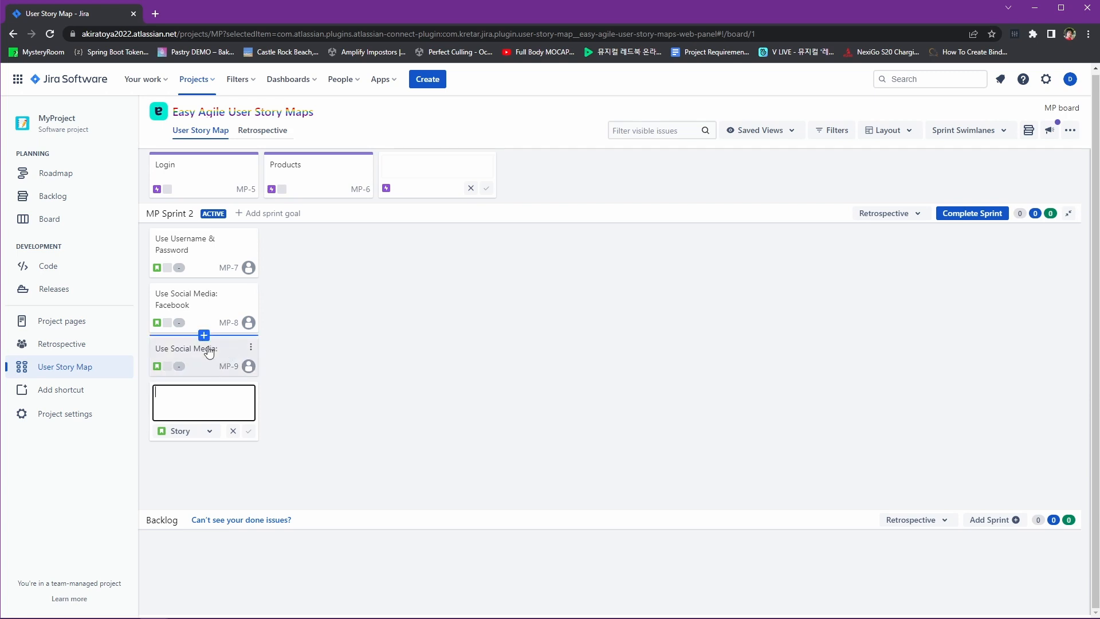
Rename story MP-9 to 'Use Social Media: Instagram'
left_click(248, 348)
left_click(192, 354)
key("End")
type("Instagram")
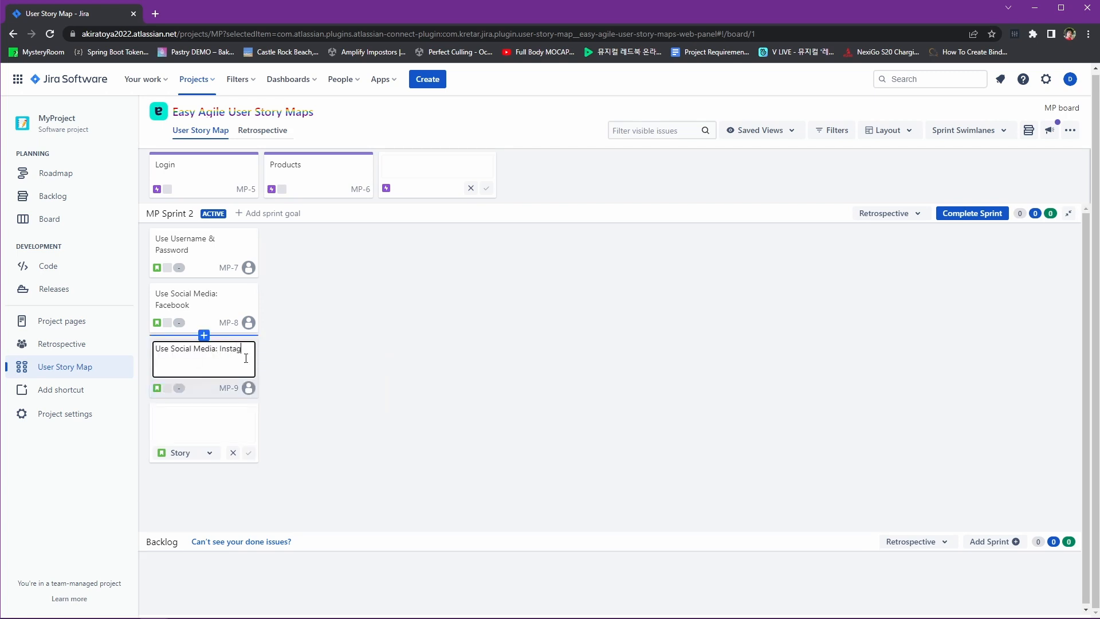
key("Return")
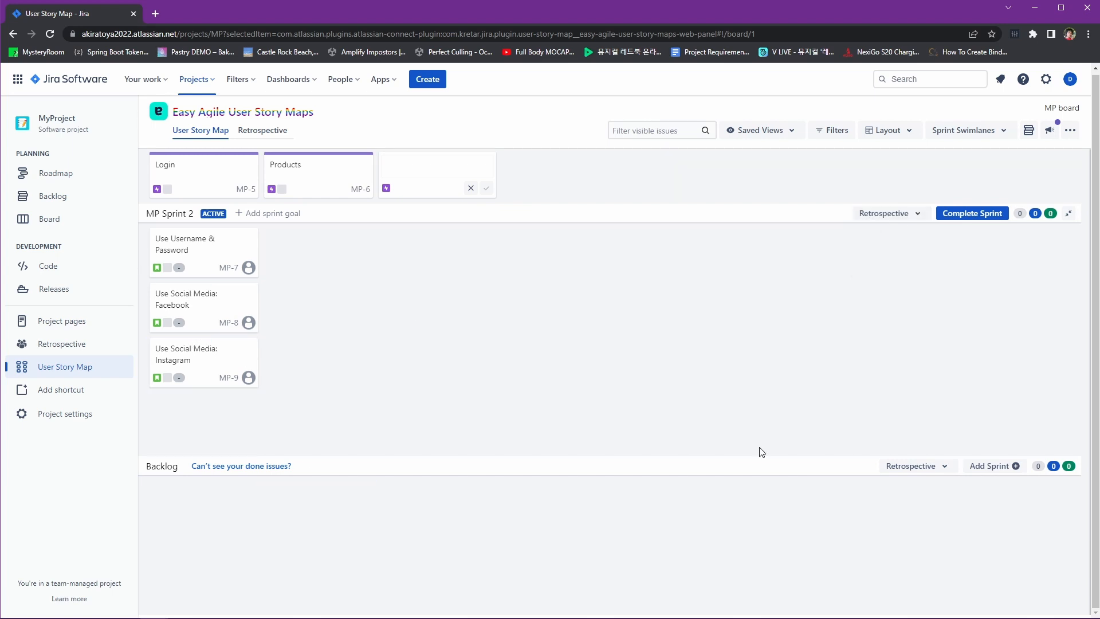
Create sprint 'MP Sprint 3' and move story MP-9 'Use Social Media: Instagram' into it
left_click(991, 467)
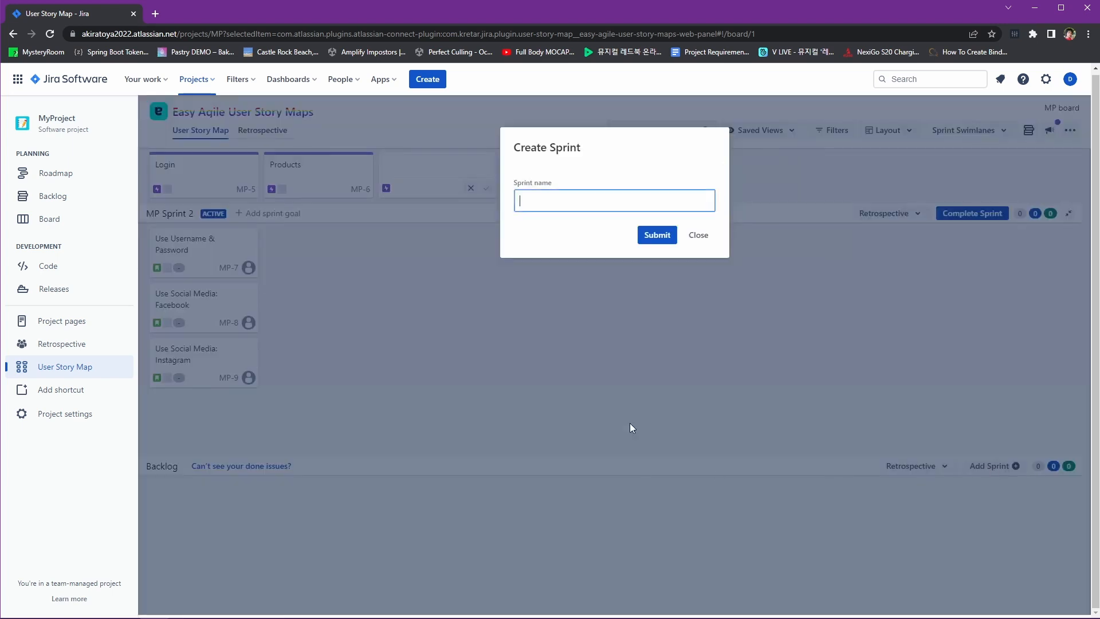
type("Sprint 3")
type("MP")
key("Return")
left_click_drag(156, 347, 192, 506)
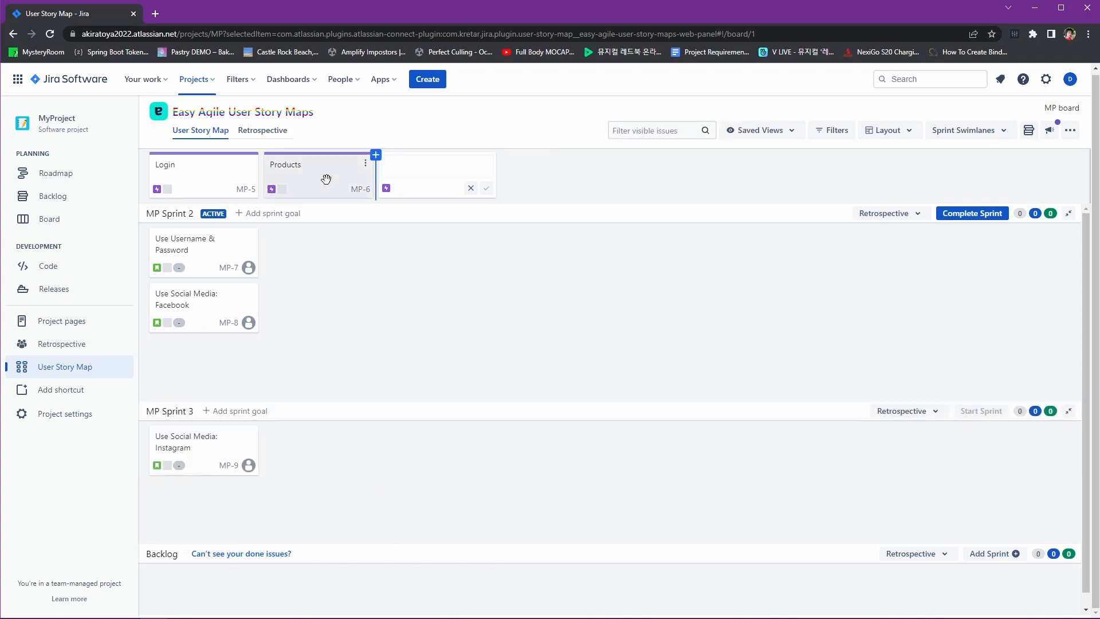
left_click_drag(324, 179, 426, 184)
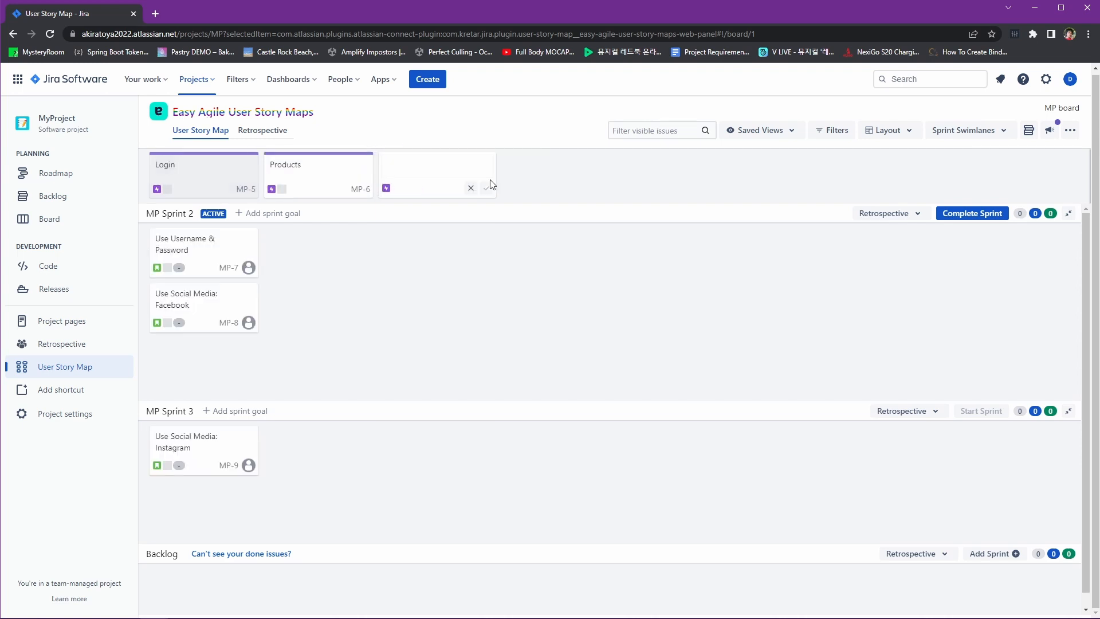
left_click(471, 189)
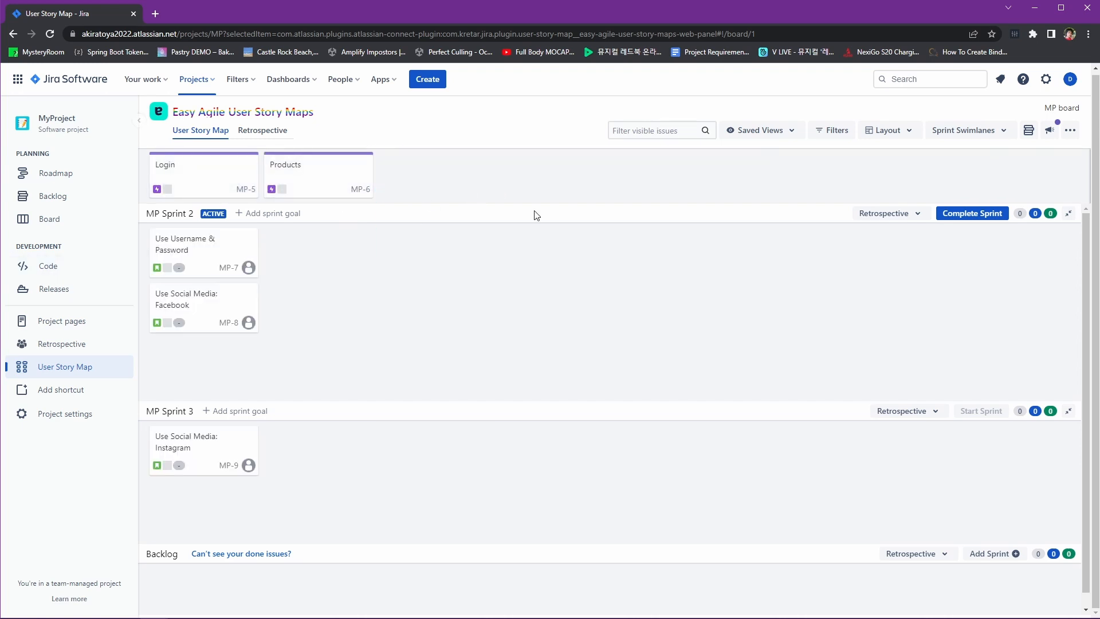
Add stories 'Add', 'Update' and 'Delete' under Products in MP Sprint 2
left_click(338, 258)
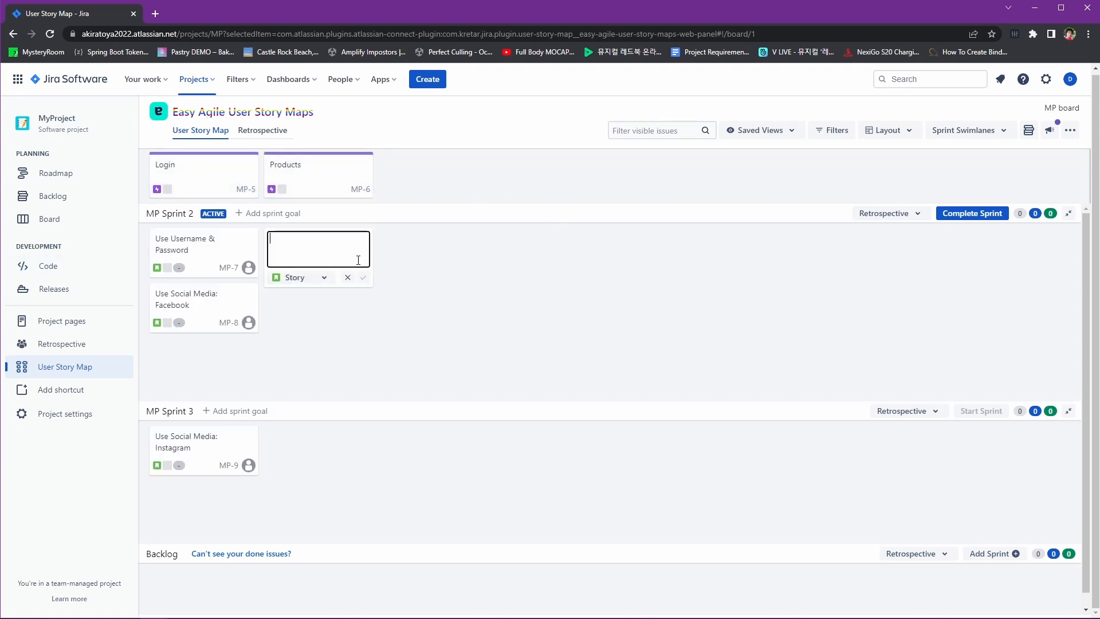
type("Add")
key("Return")
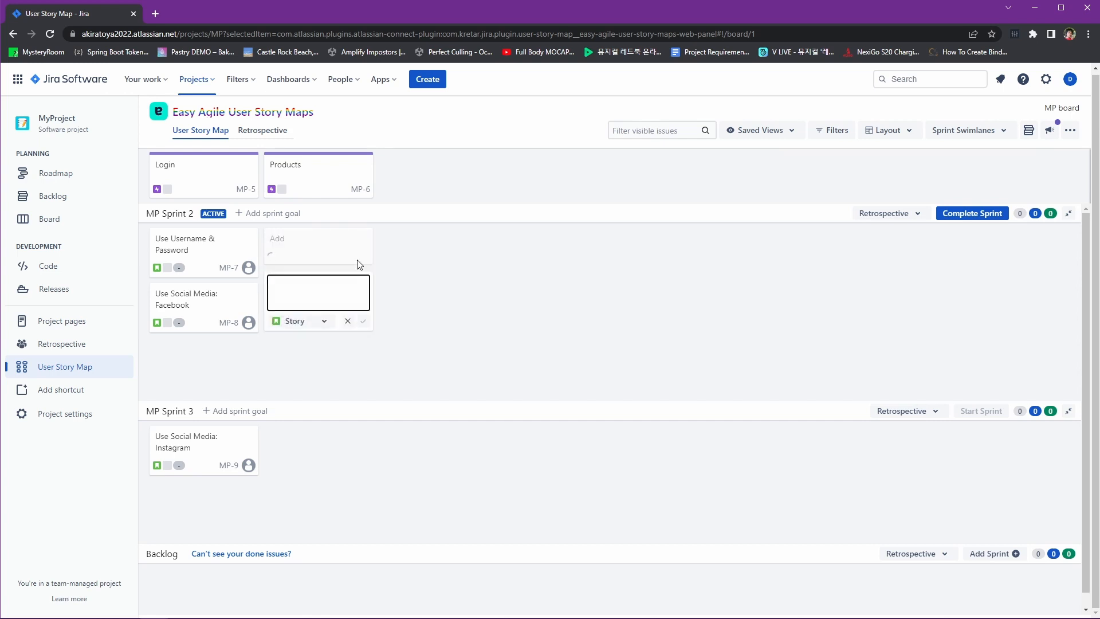
type("Update")
key("Return")
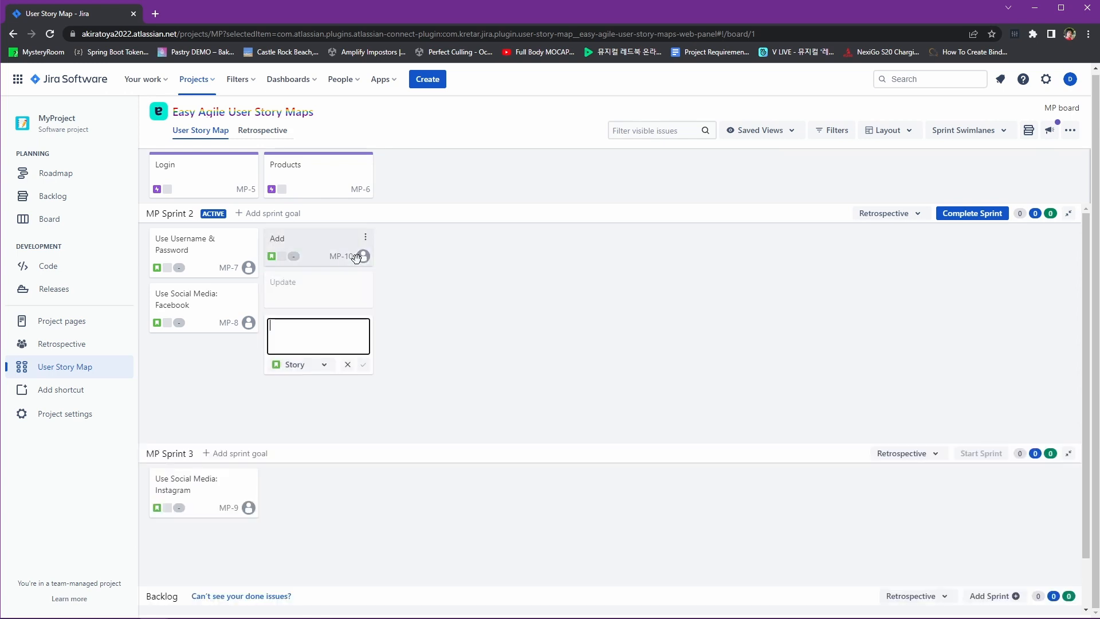
type("Delete")
key("Return")
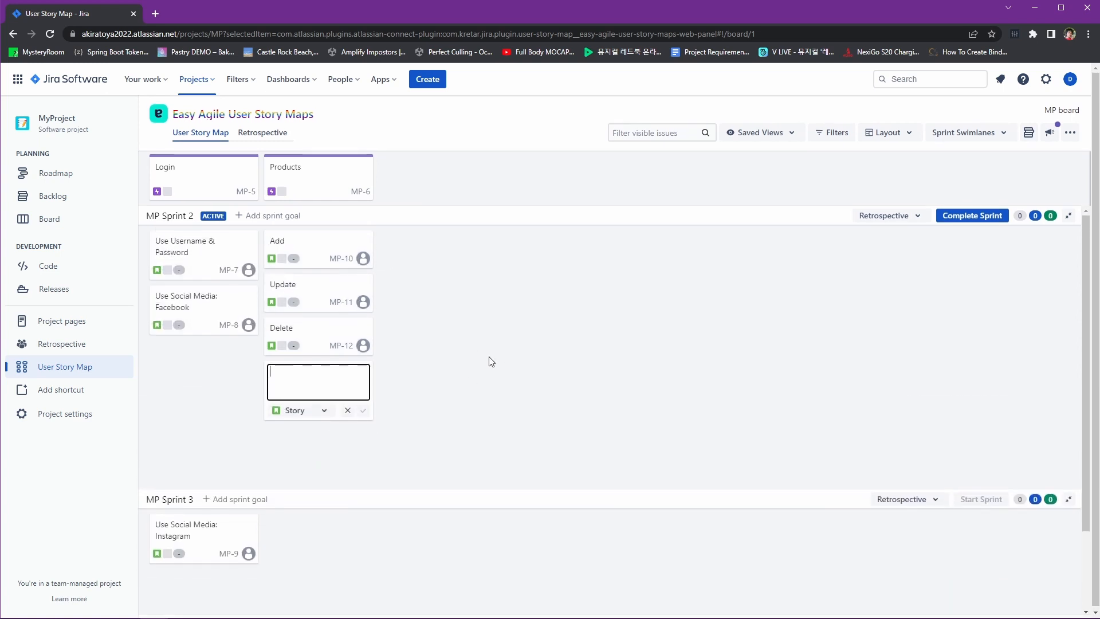
left_click(443, 285)
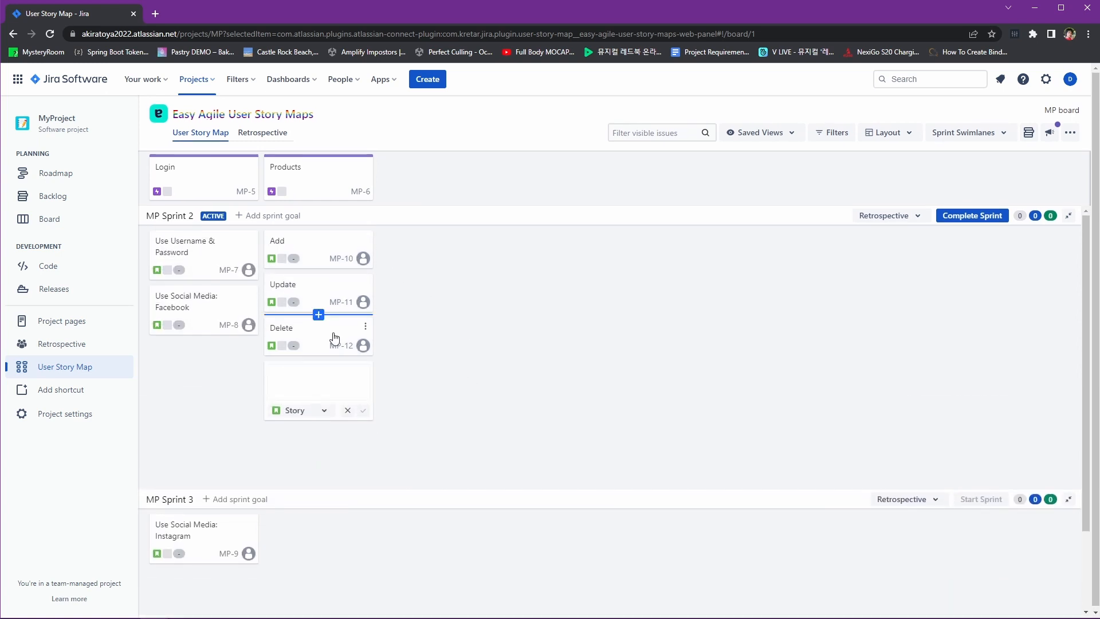
left_click(347, 411)
Add a 'Blog' epic with stories 'Post' and 'Category' beneath it
left_click(387, 160)
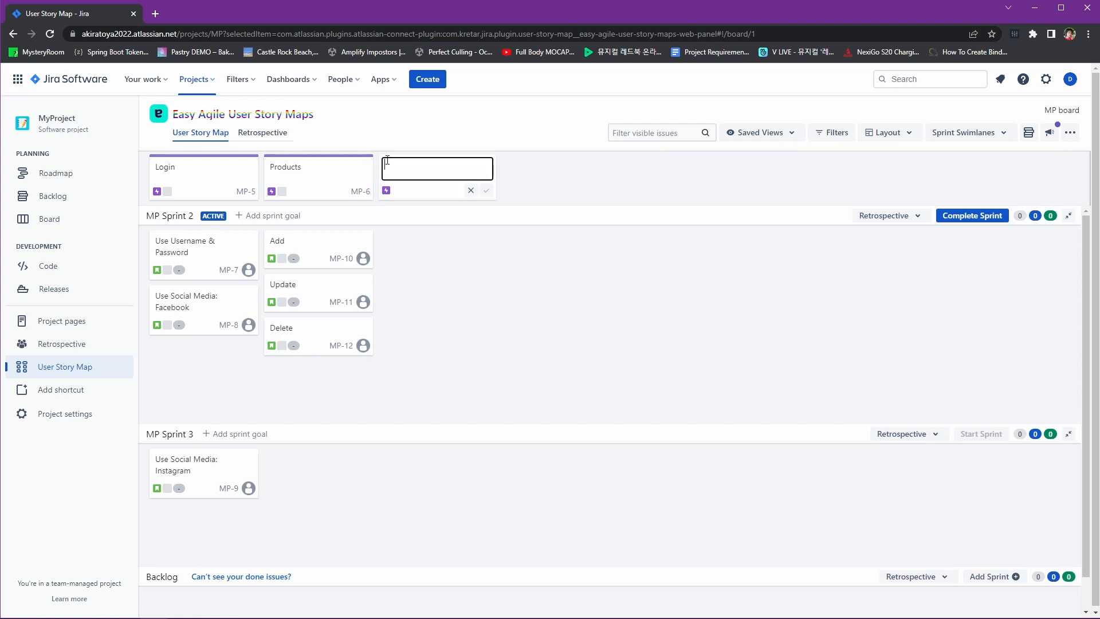
type("Blog")
key("Return")
left_click(417, 243)
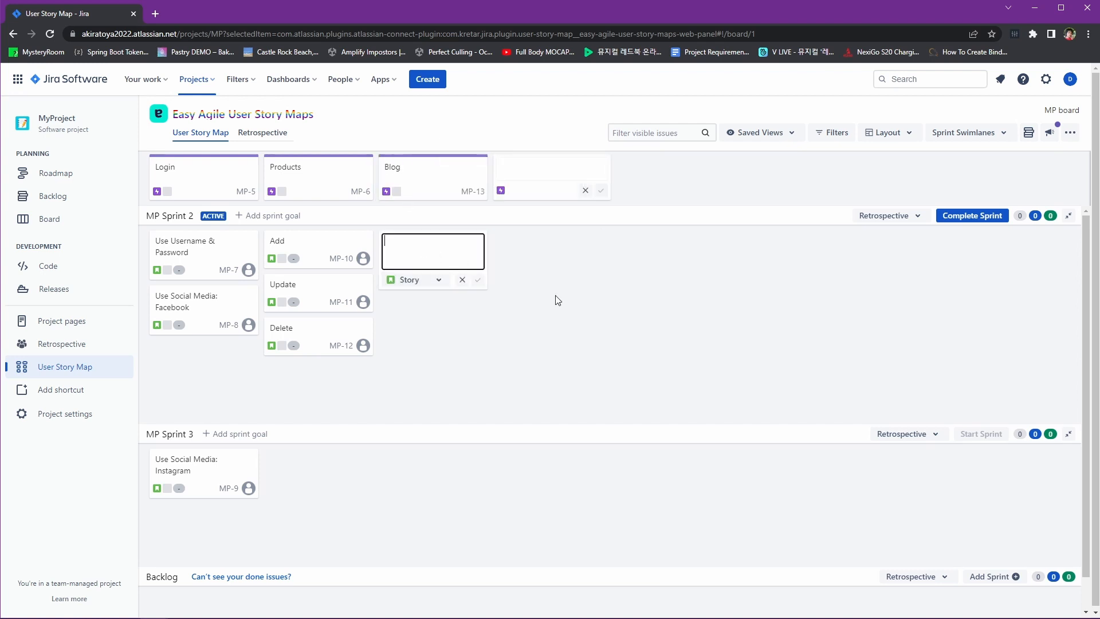
key("Return")
type("Category")
key("Return")
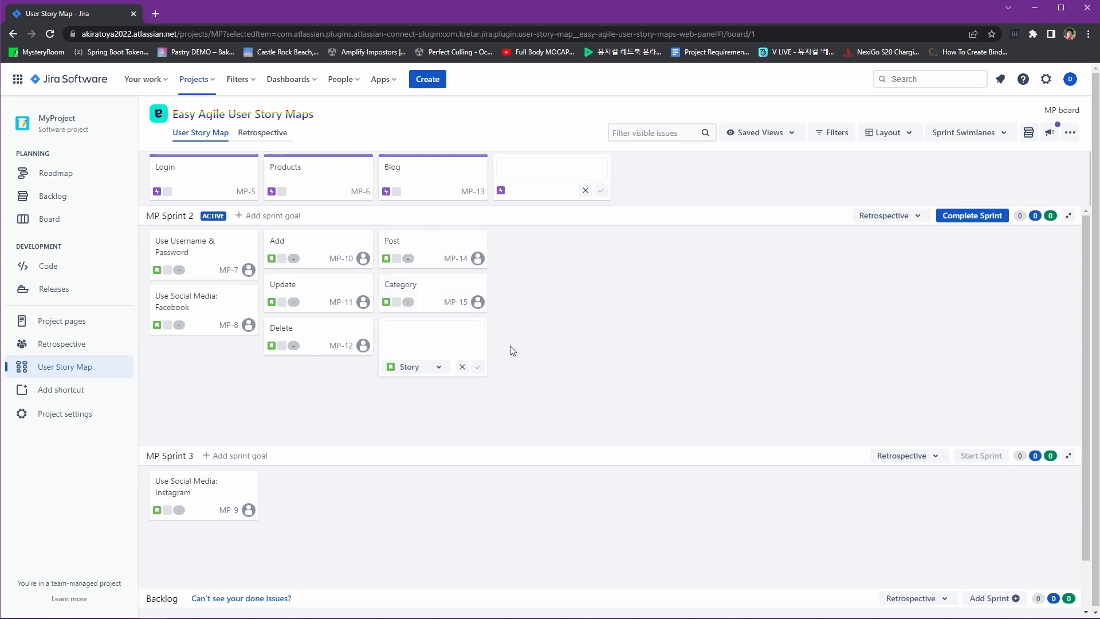
left_click(462, 366)
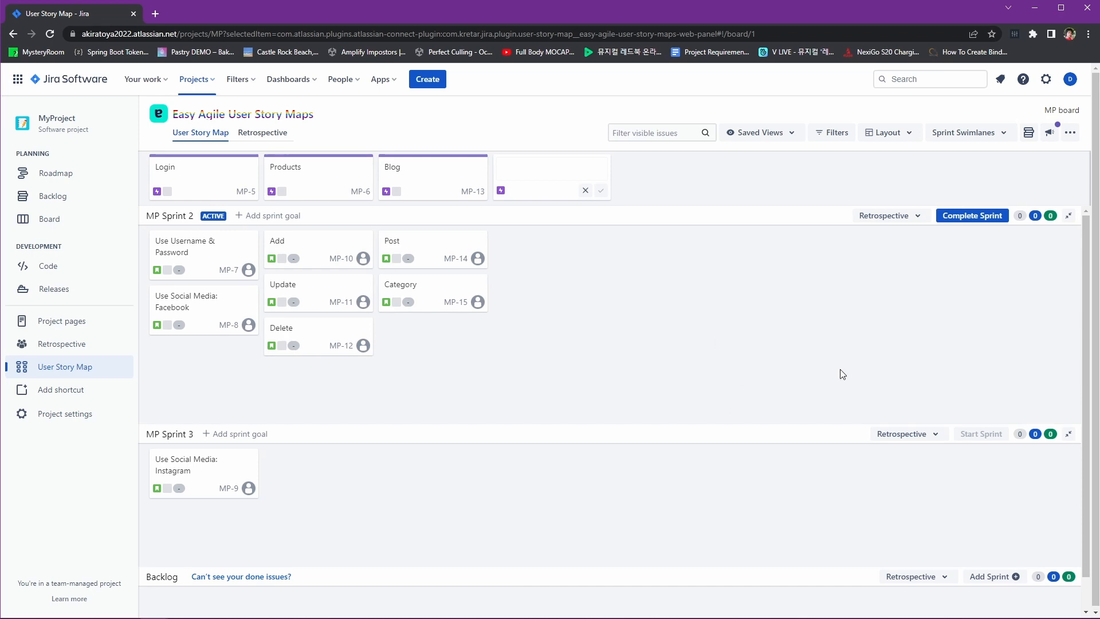
key("ctrl+plus")
key("ctrl+plus")
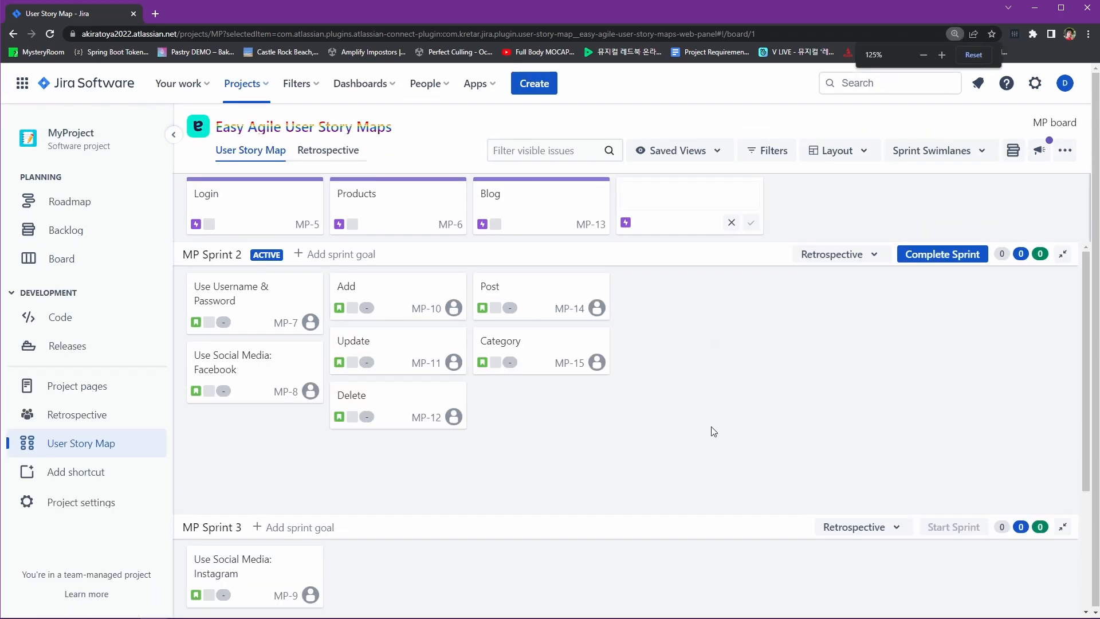
scroll(650, 331, "down", 2)
scroll(650, 331, "up", 3)
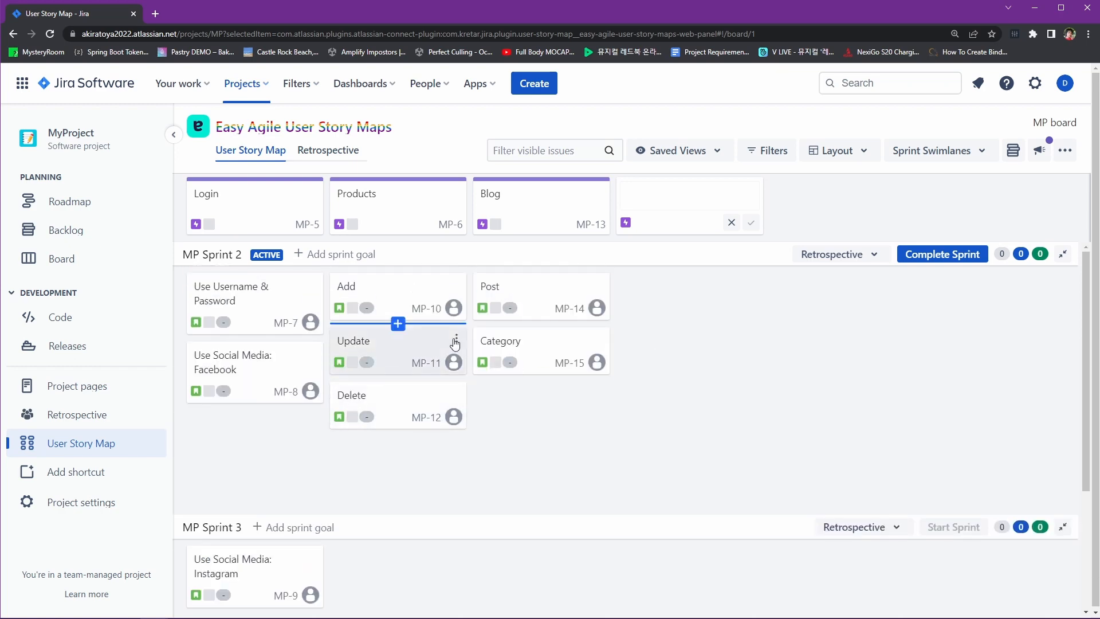
scroll(525, 317, "down", 1)
scroll(524, 317, "down", 3)
scroll(542, 238, "up", 4)
mouse_move(663, 300)
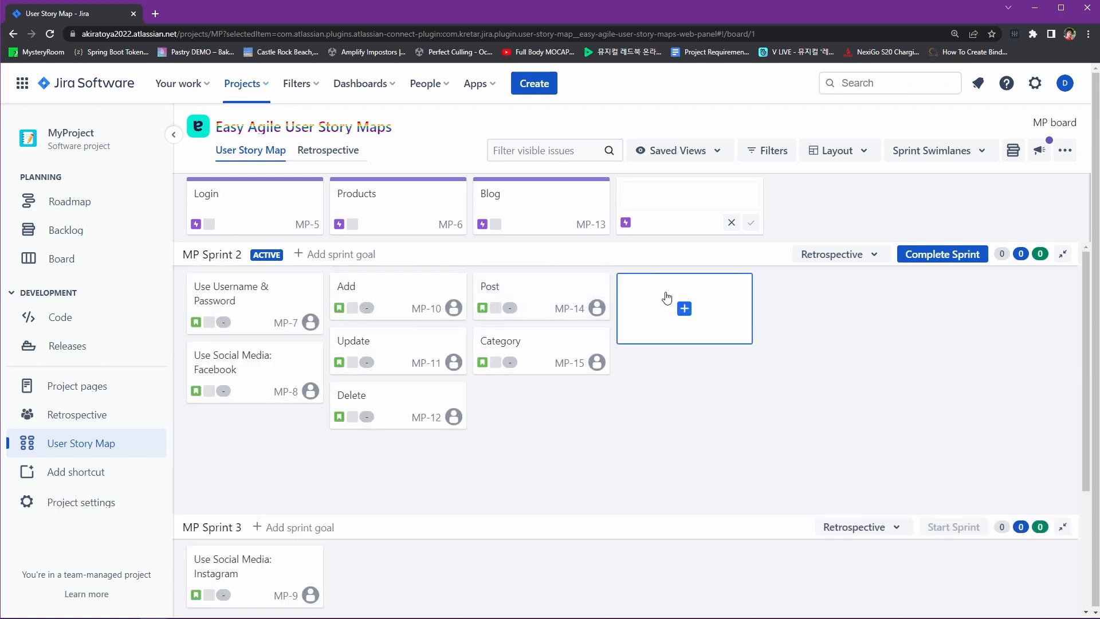
key("ctrl+minus")
key("ctrl+minus")
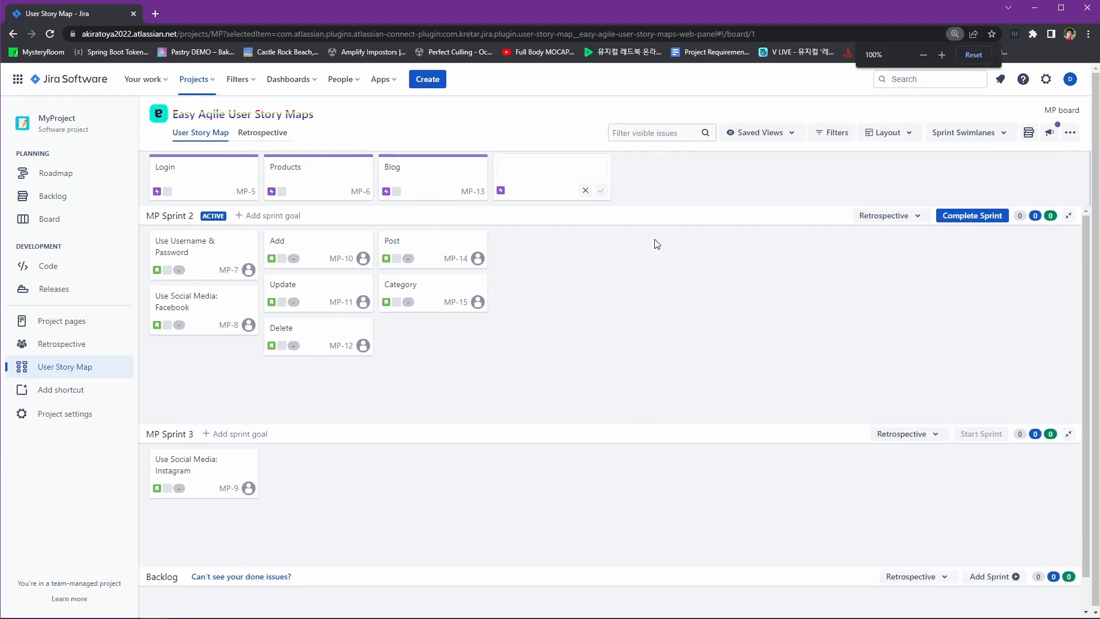
key("ctrl+minus")
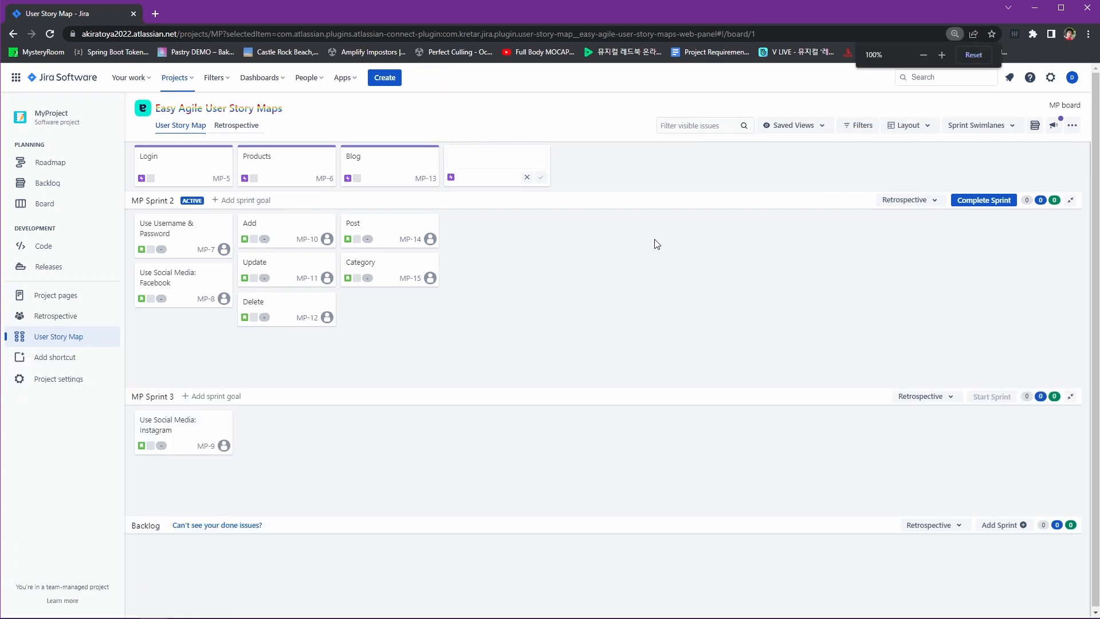
key("ctrl+plus")
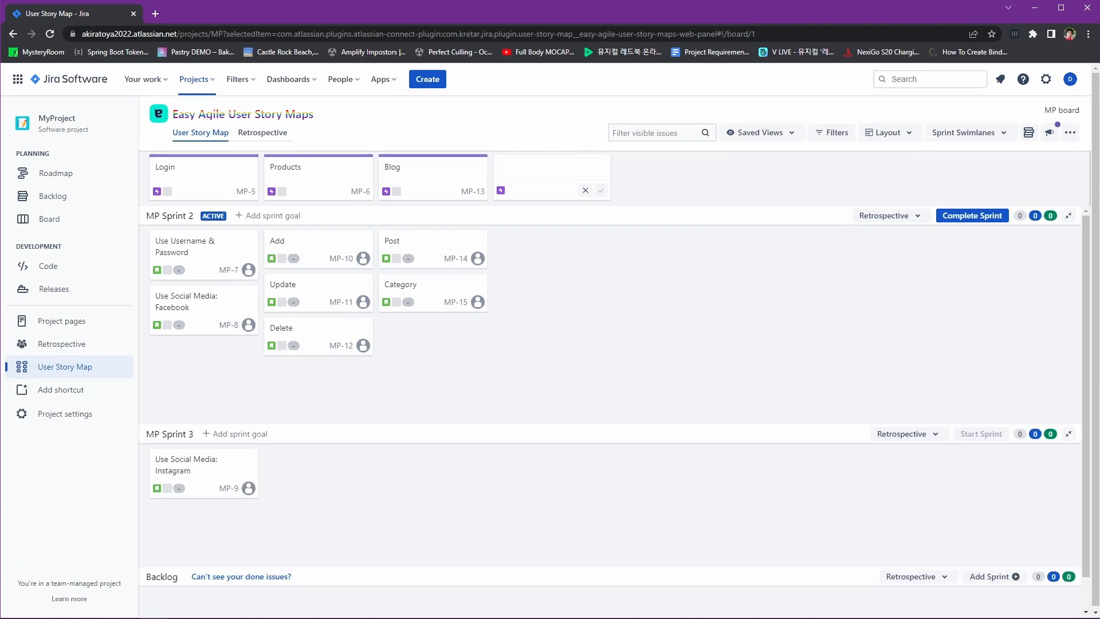